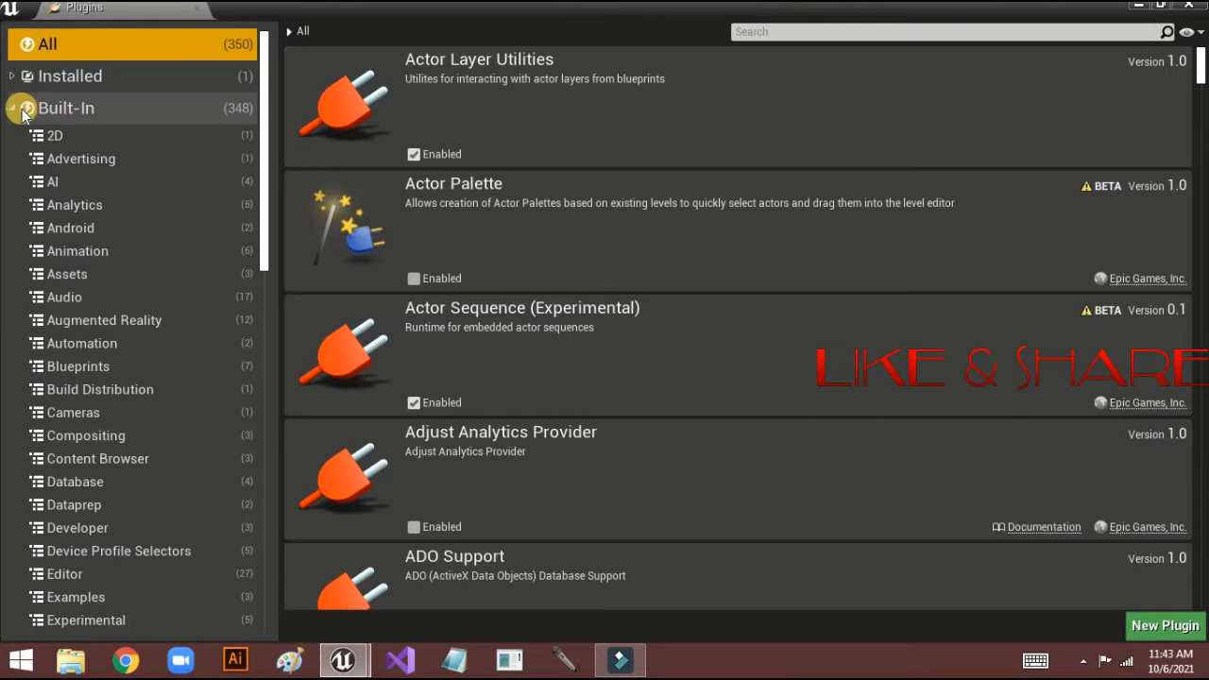
Step: Look through the All, Installed, Built-In and Project plugin categories in the Plugins window
click(12, 108)
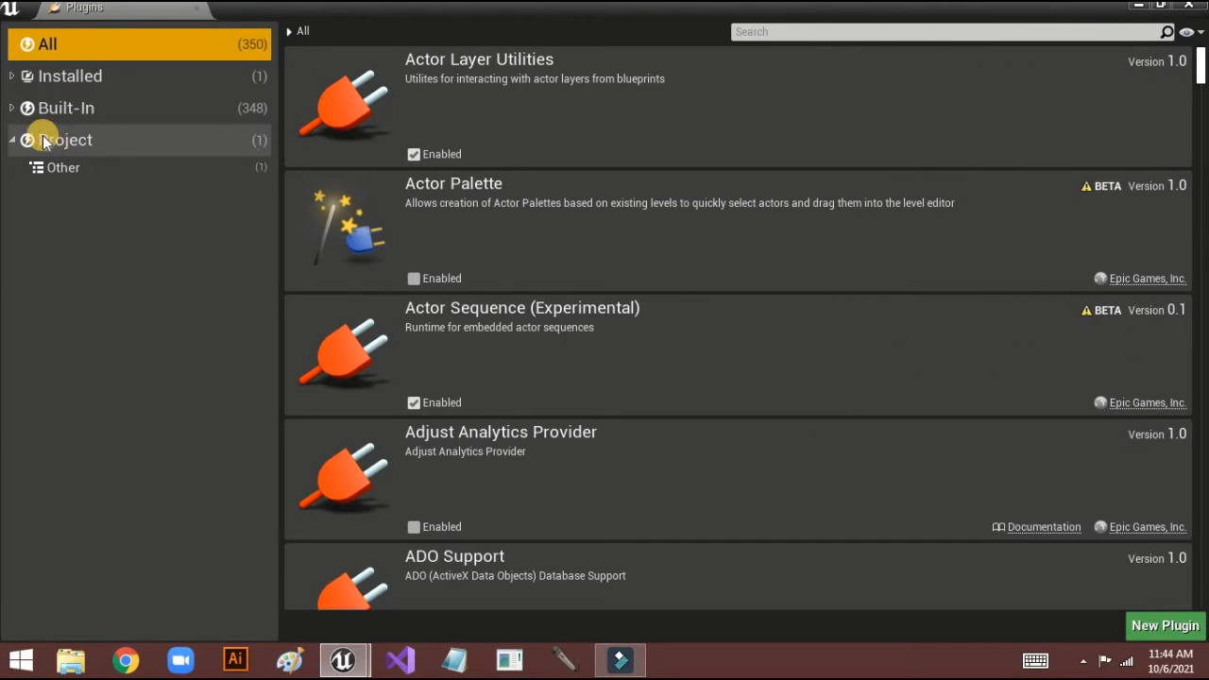
click(80, 112)
click(81, 142)
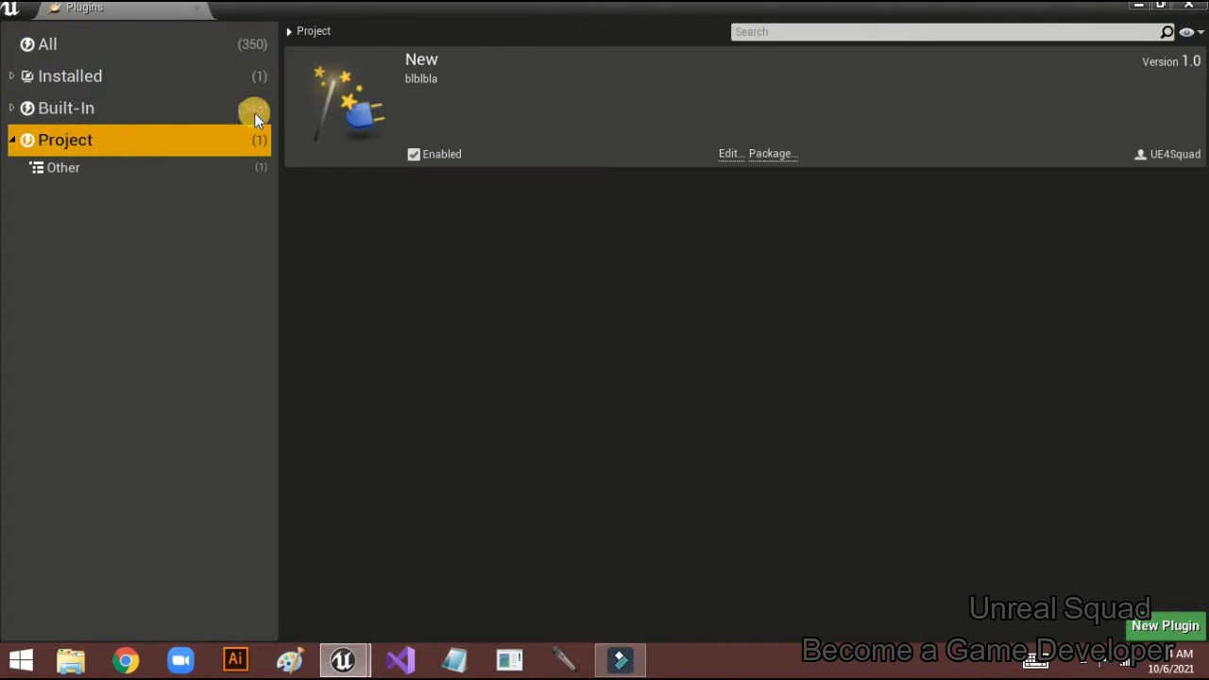
click(72, 49)
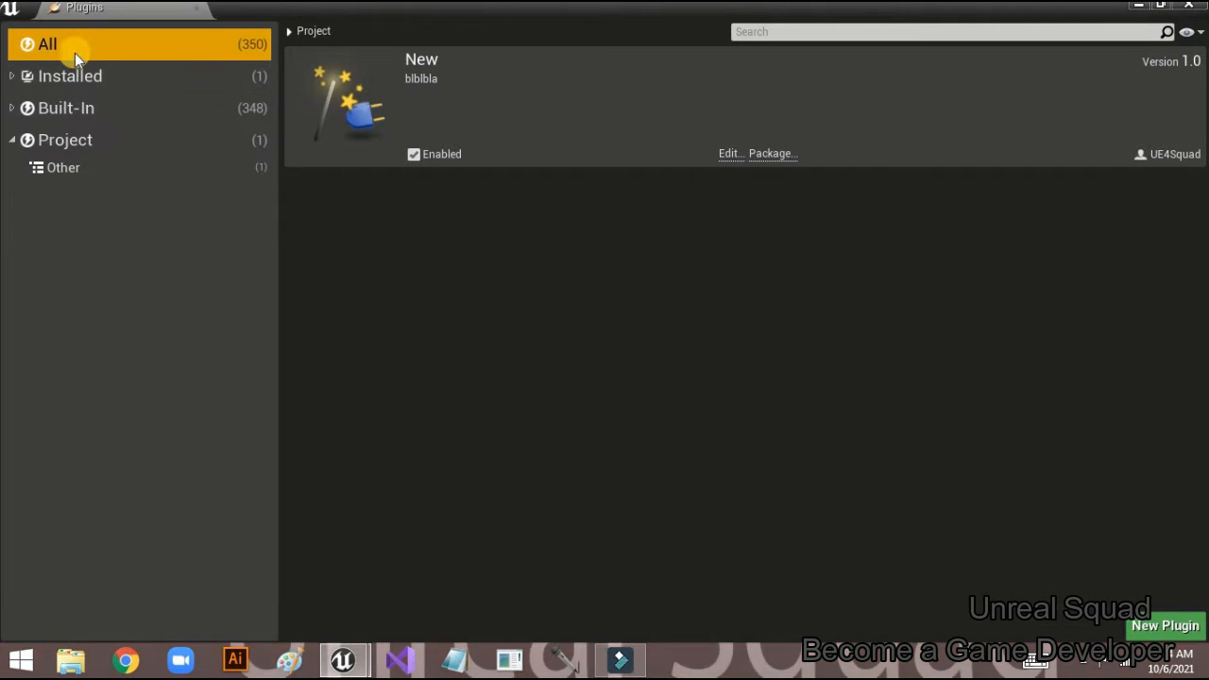
click(76, 78)
click(77, 108)
click(70, 140)
click(100, 45)
click(1164, 627)
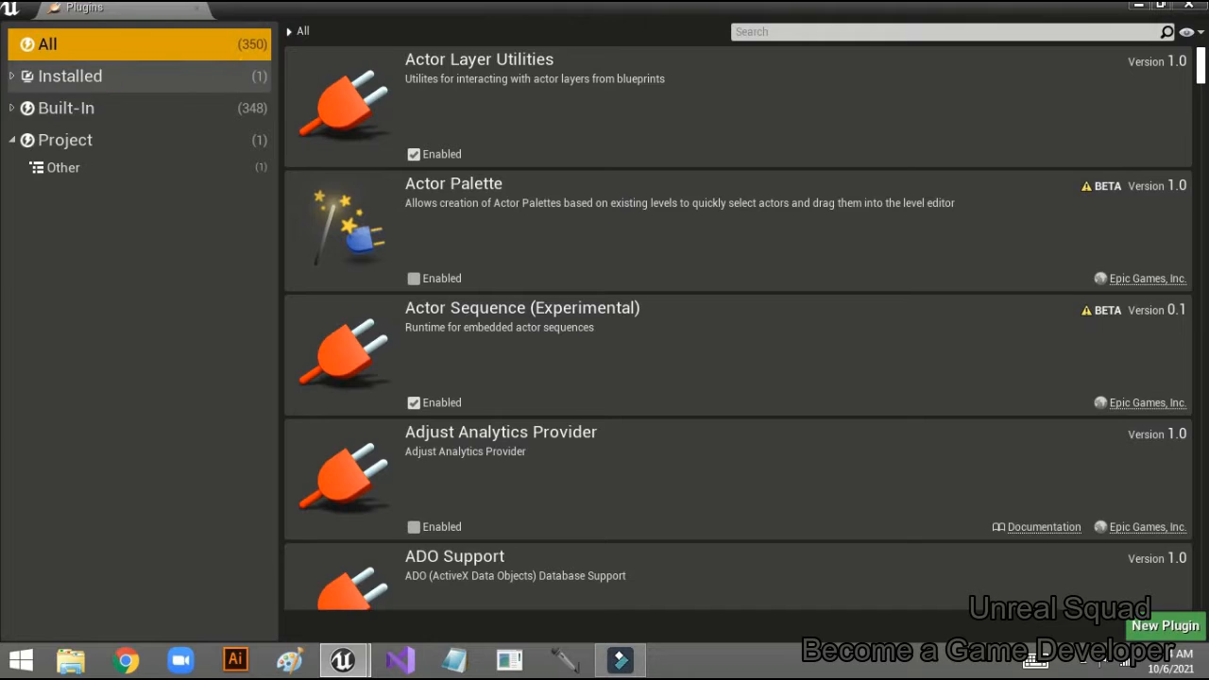
click(13, 78)
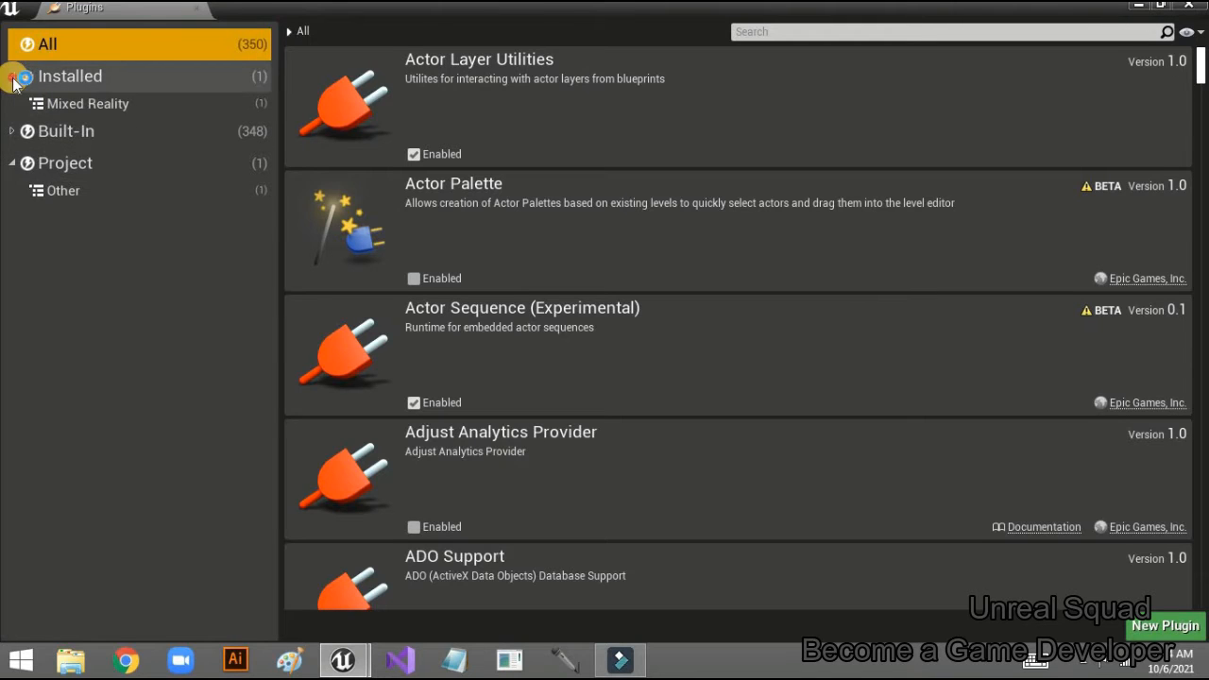
click(13, 78)
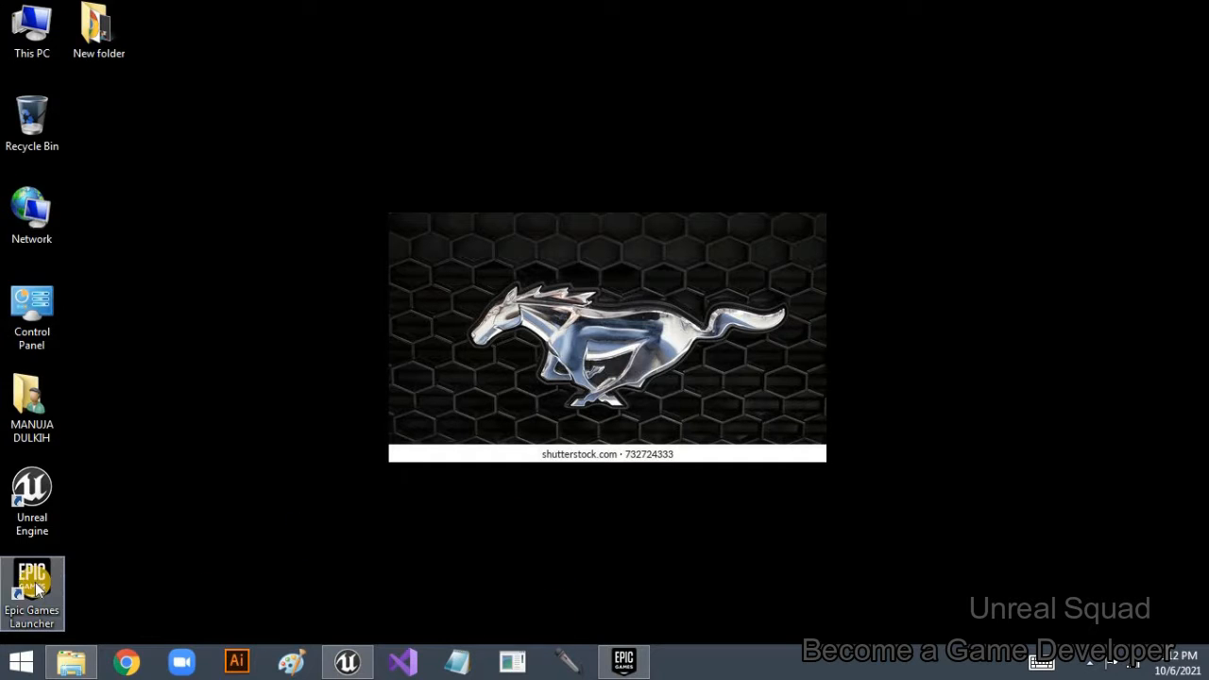
Step: Switch to the Epic Games Launcher and open the Marketplace to view its showcased products
click(629, 589)
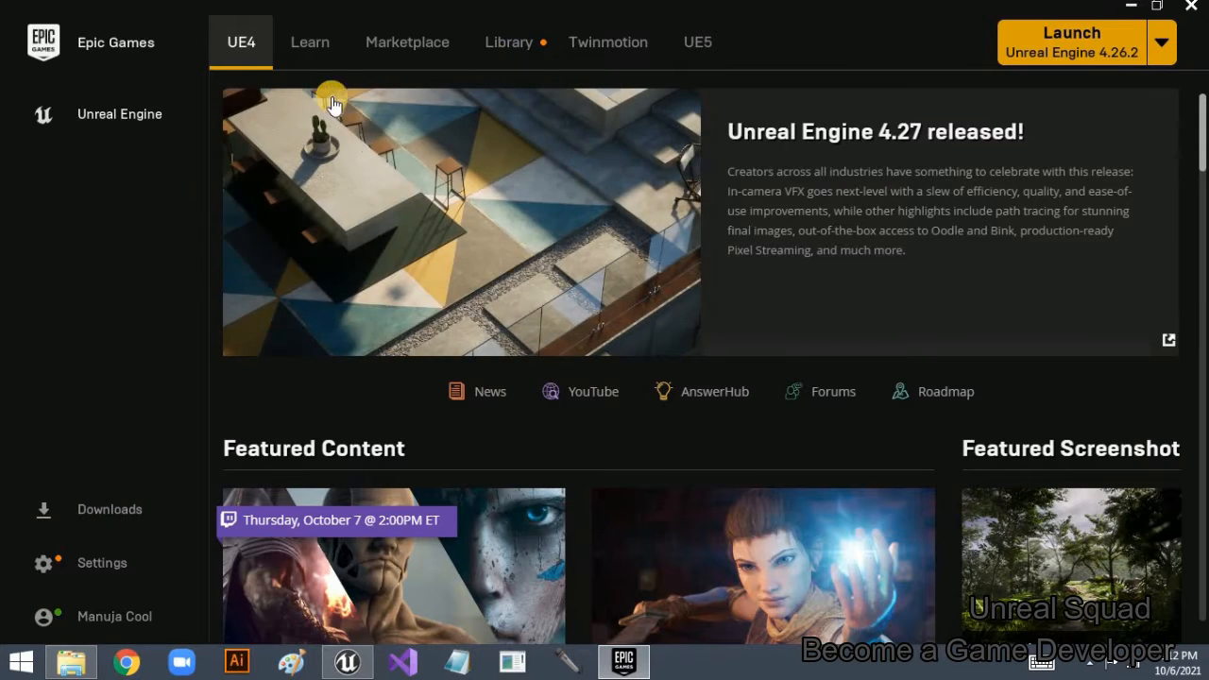
click(442, 31)
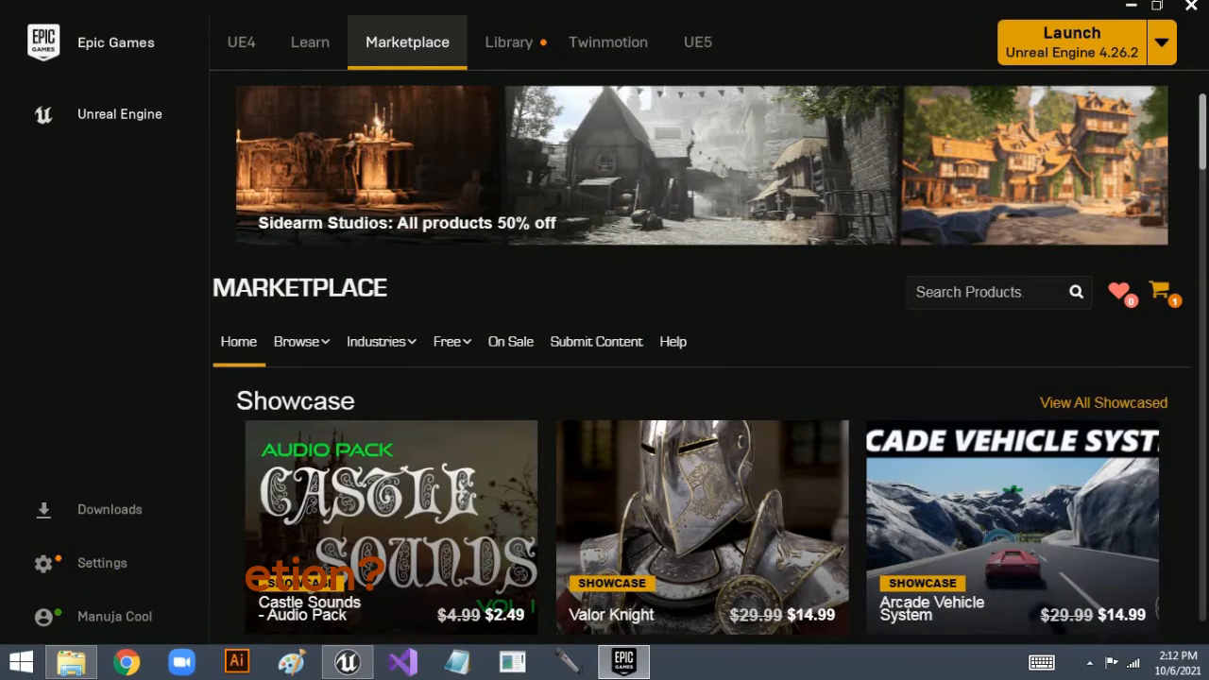
scroll(826, 311, down, 3)
scroll(478, 256, down, 3)
scroll(370, 214, up, 3)
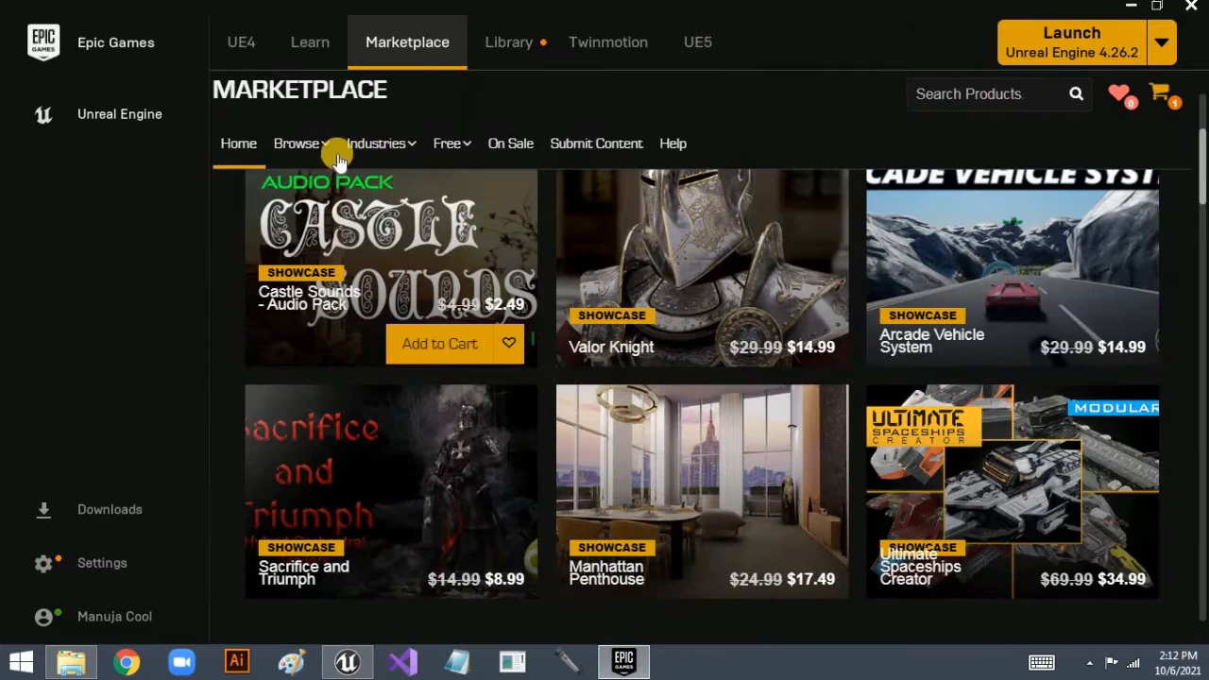
scroll(317, 333, up, 4)
scroll(426, 278, down, 2)
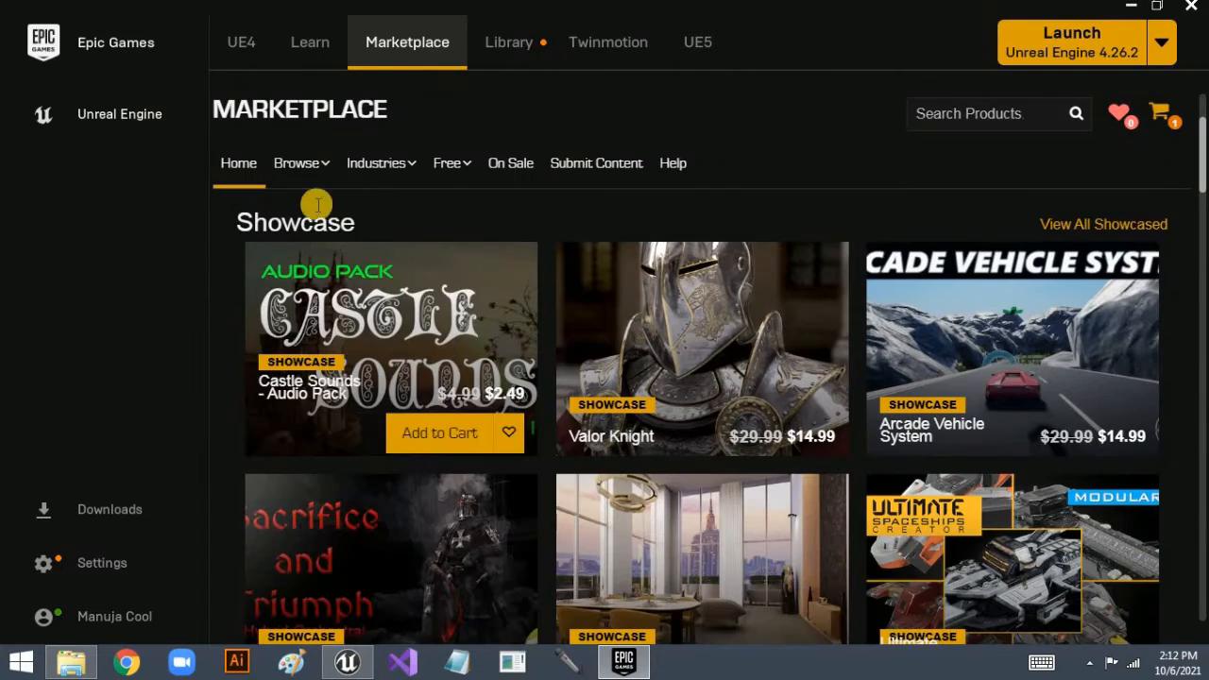
Step: Open the Marketplace's Free section and look through the free products and available filters
mouse_move(304, 178)
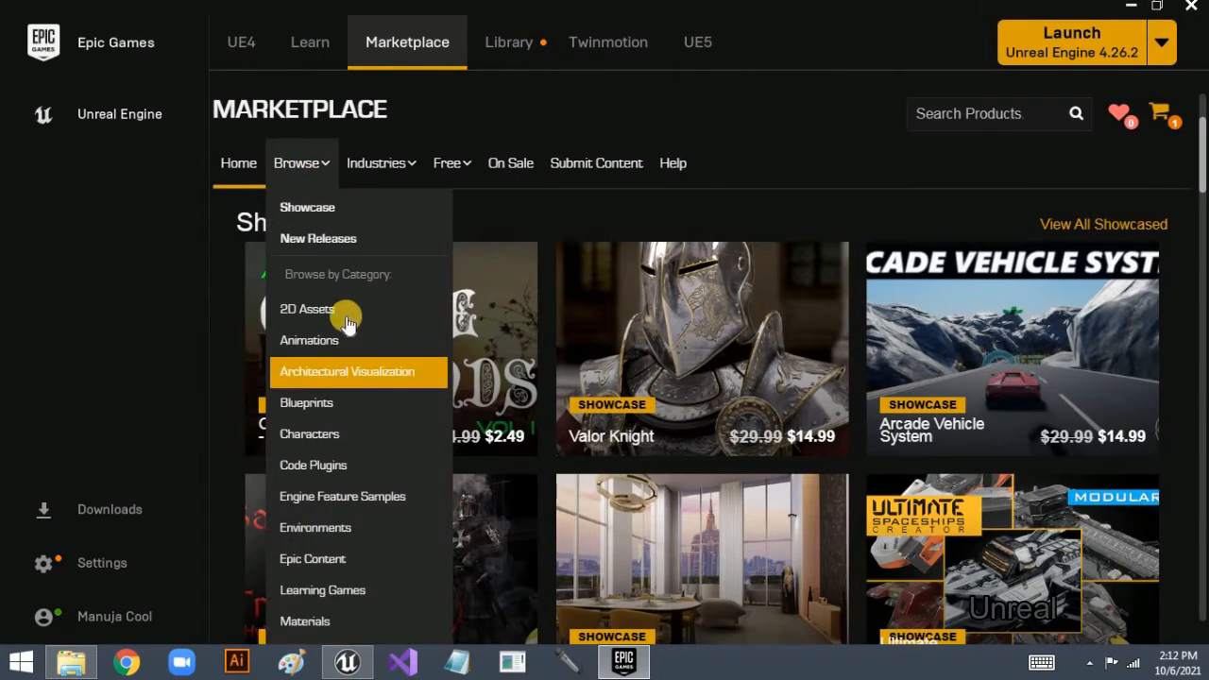
mouse_move(456, 165)
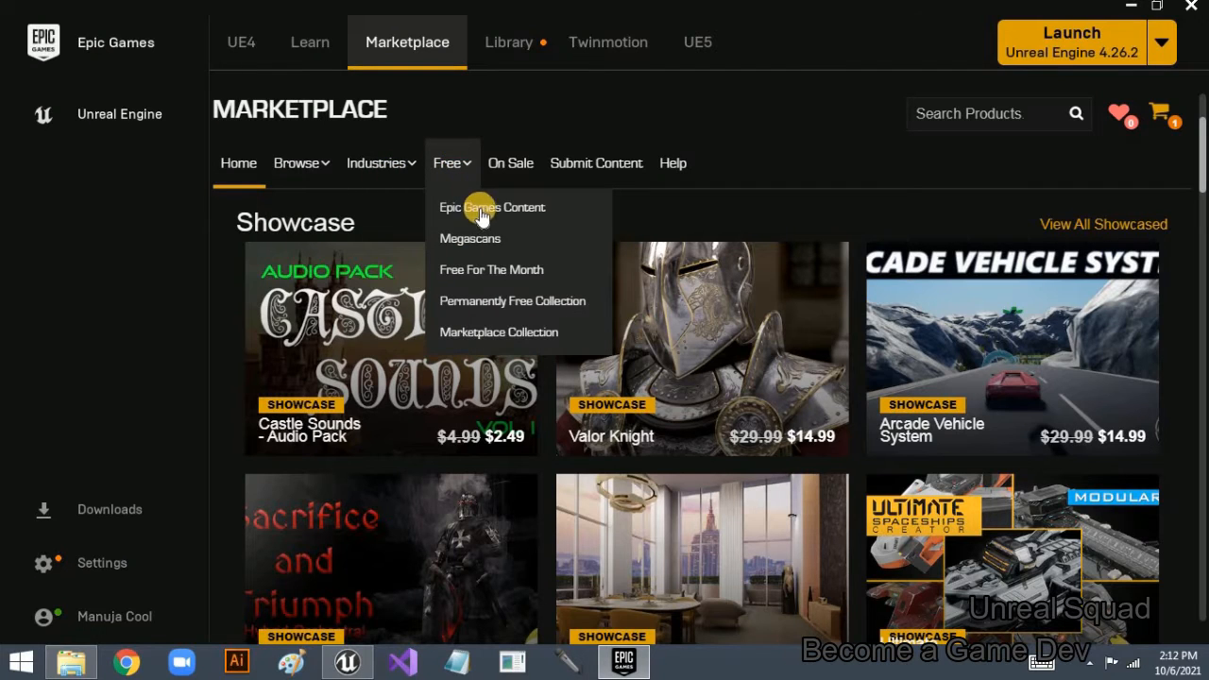
click(441, 167)
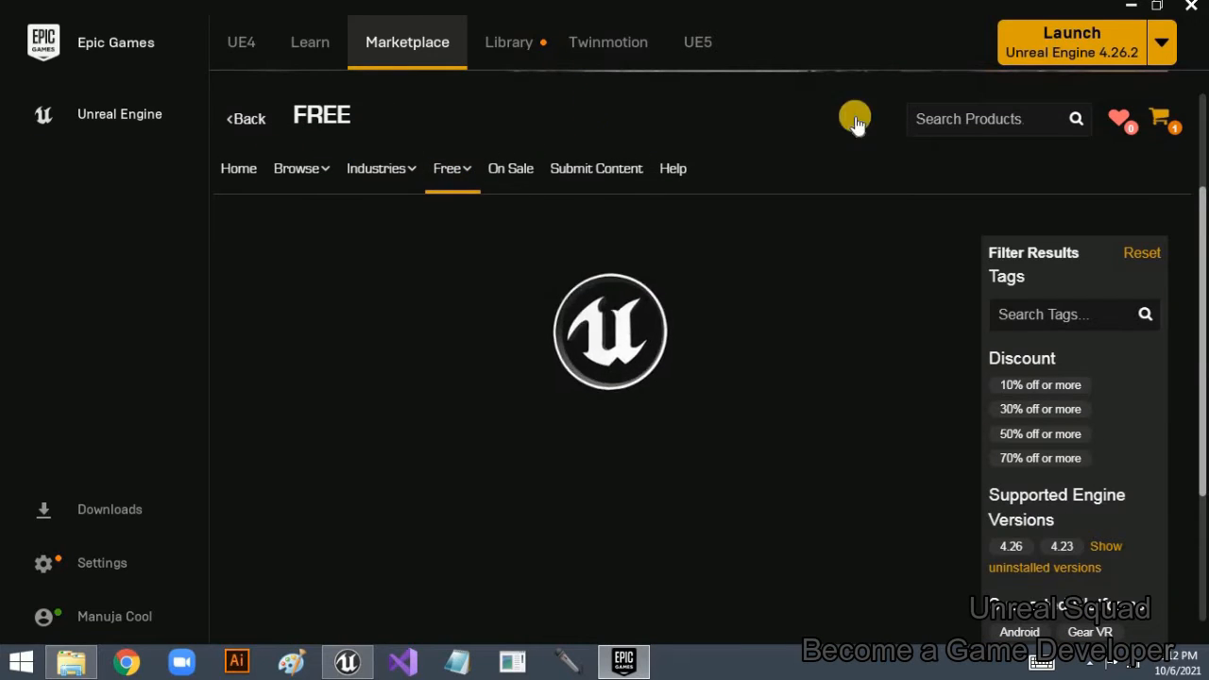
scroll(1039, 475, down, 6)
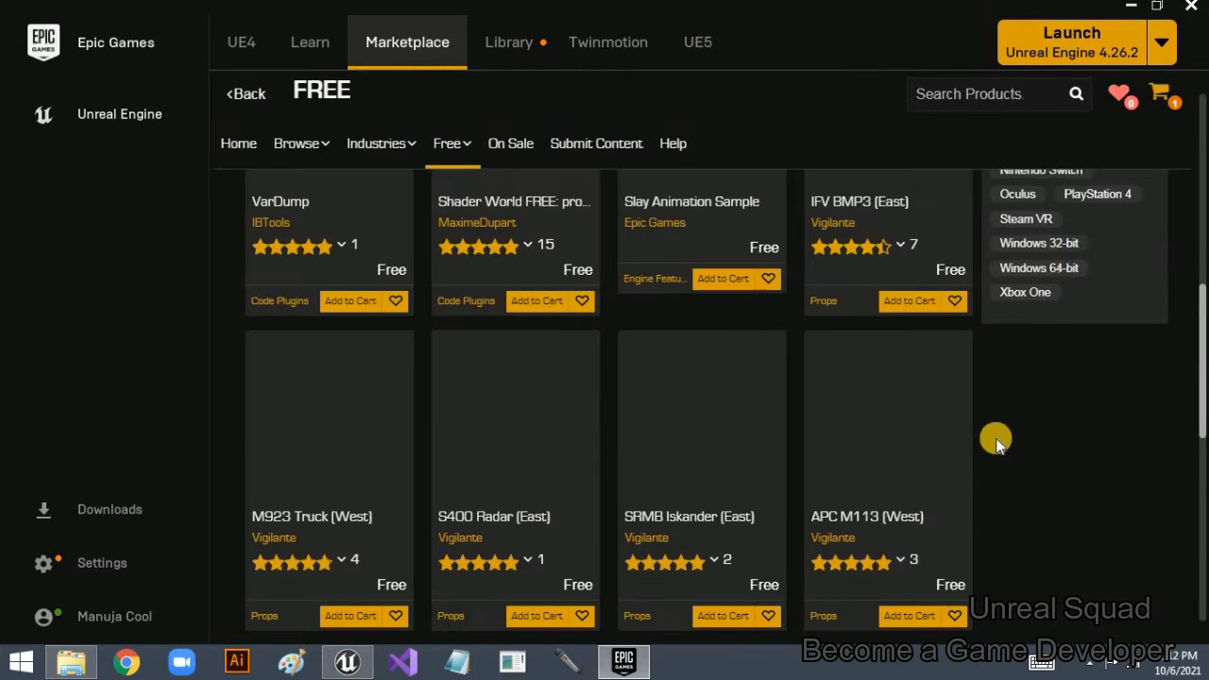
scroll(1051, 317, up, 4)
scroll(1039, 413, up, 3)
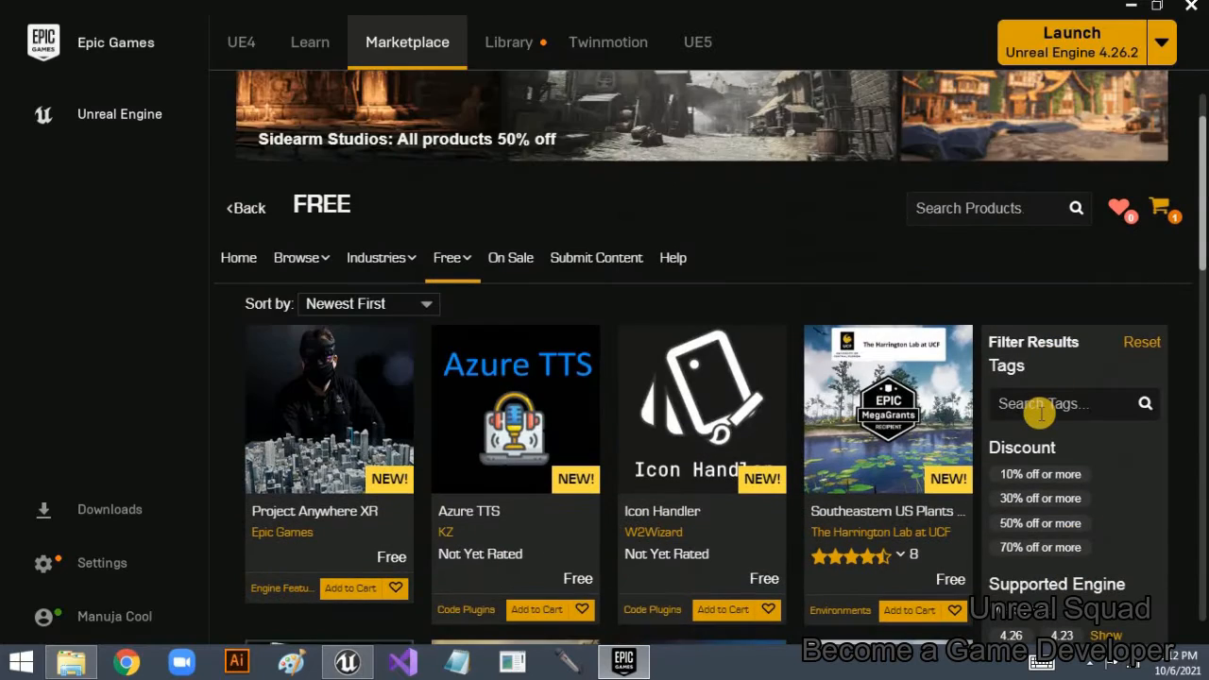
scroll(1042, 421, down, 1)
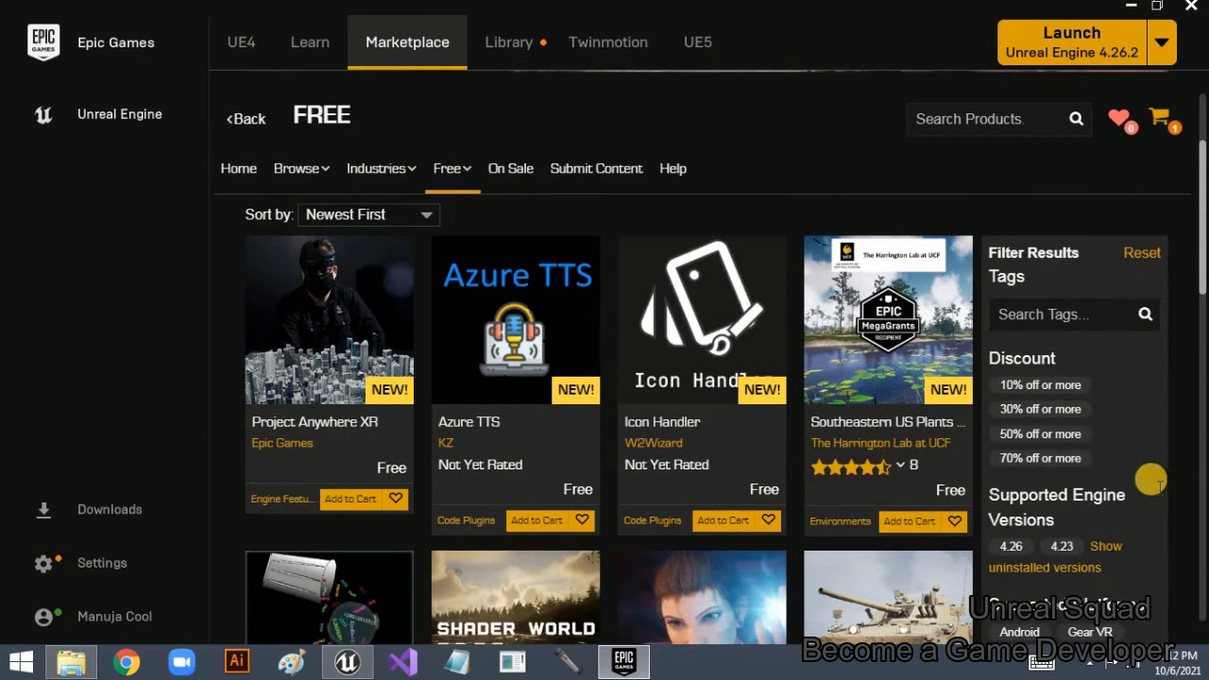
scroll(1168, 485, down, 3)
scroll(340, 218, up, 4)
Step: Browse the Marketplace by category and open Code Plugins
mouse_move(320, 274)
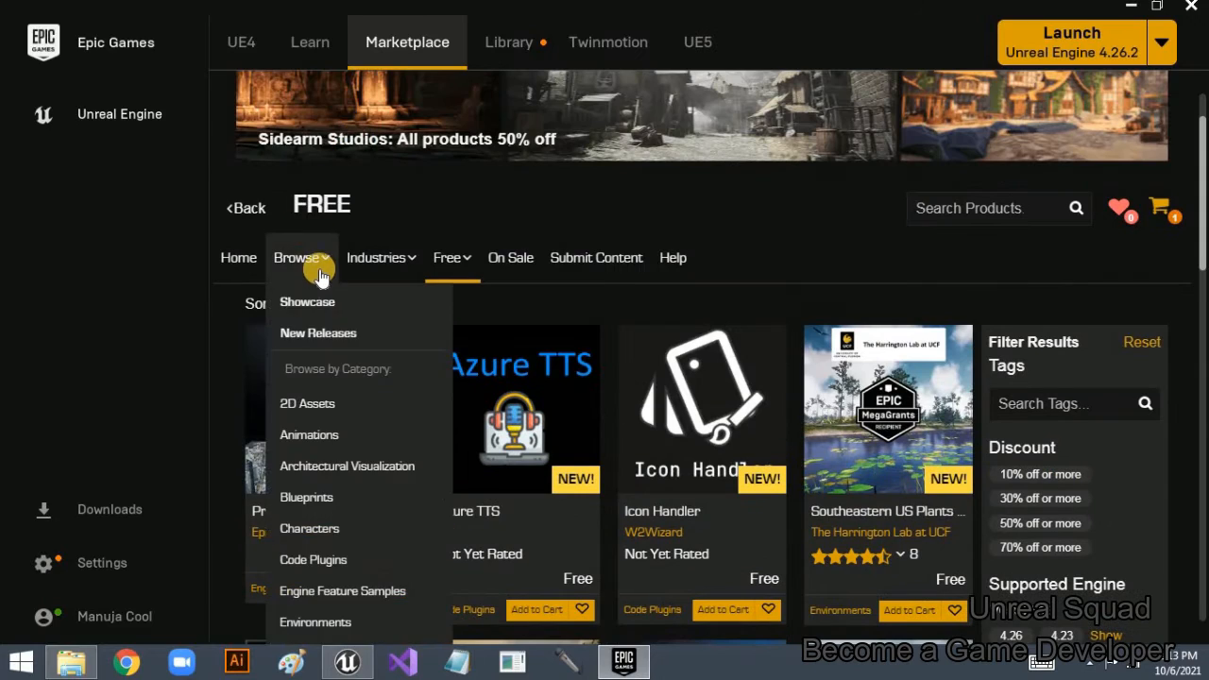
scroll(330, 442, down, 1)
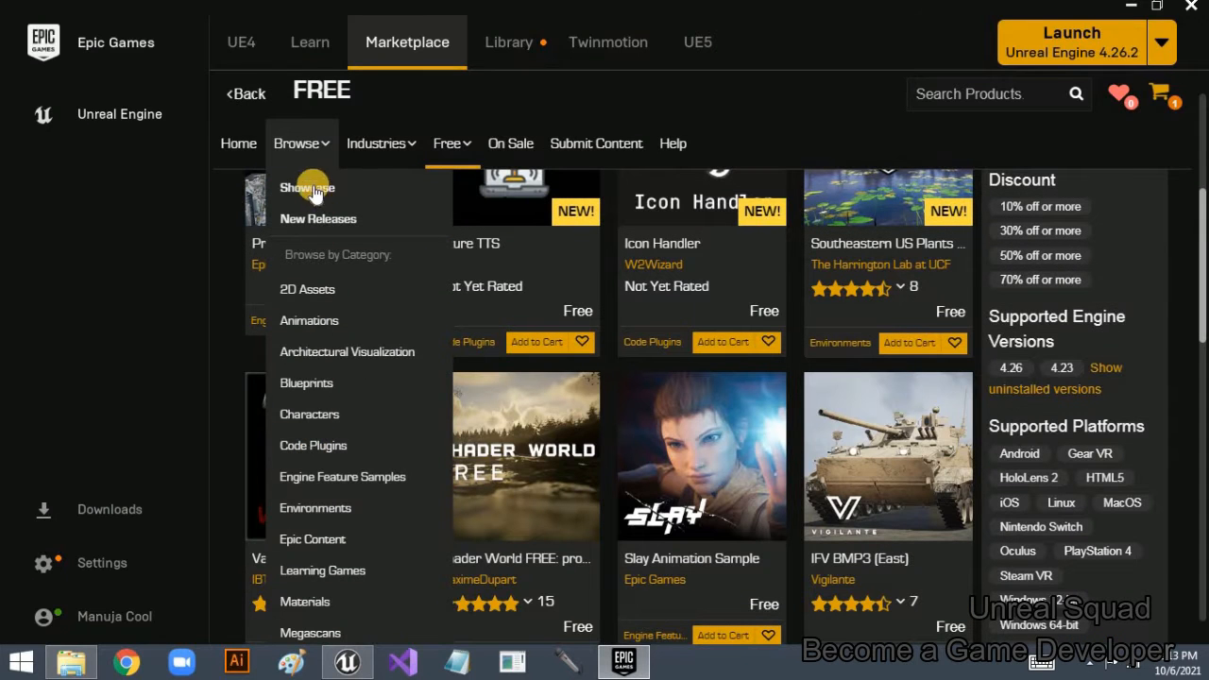
scroll(316, 445, down, 2)
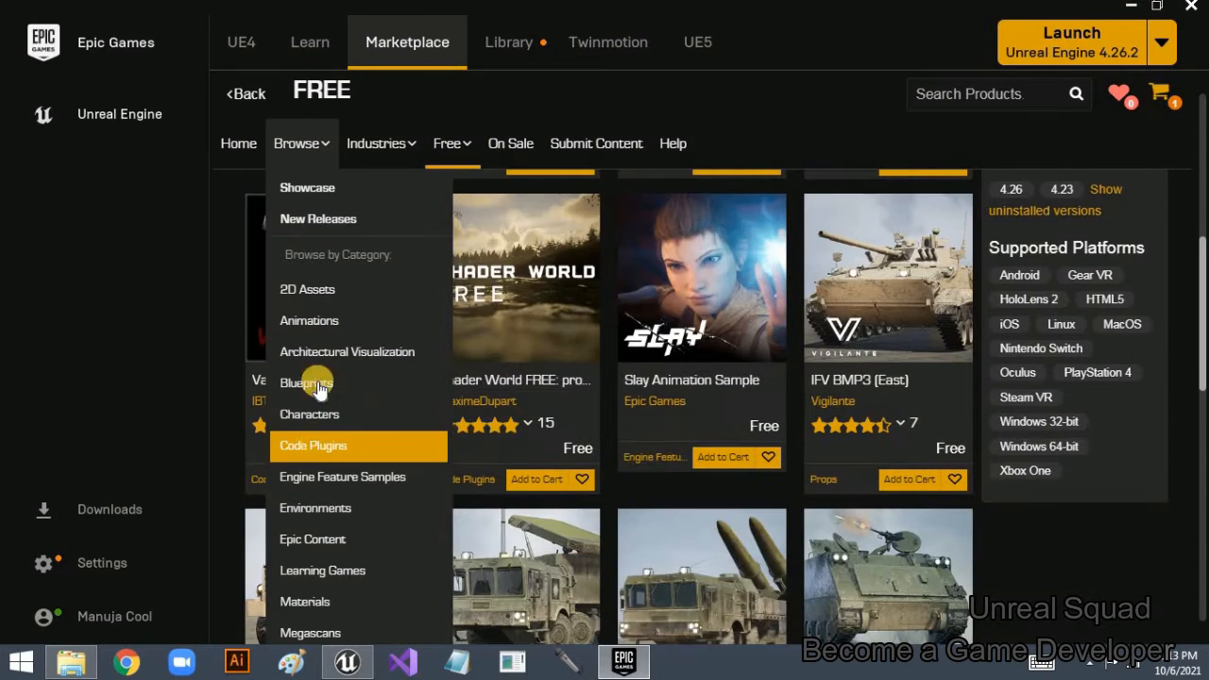
scroll(333, 396, down, 3)
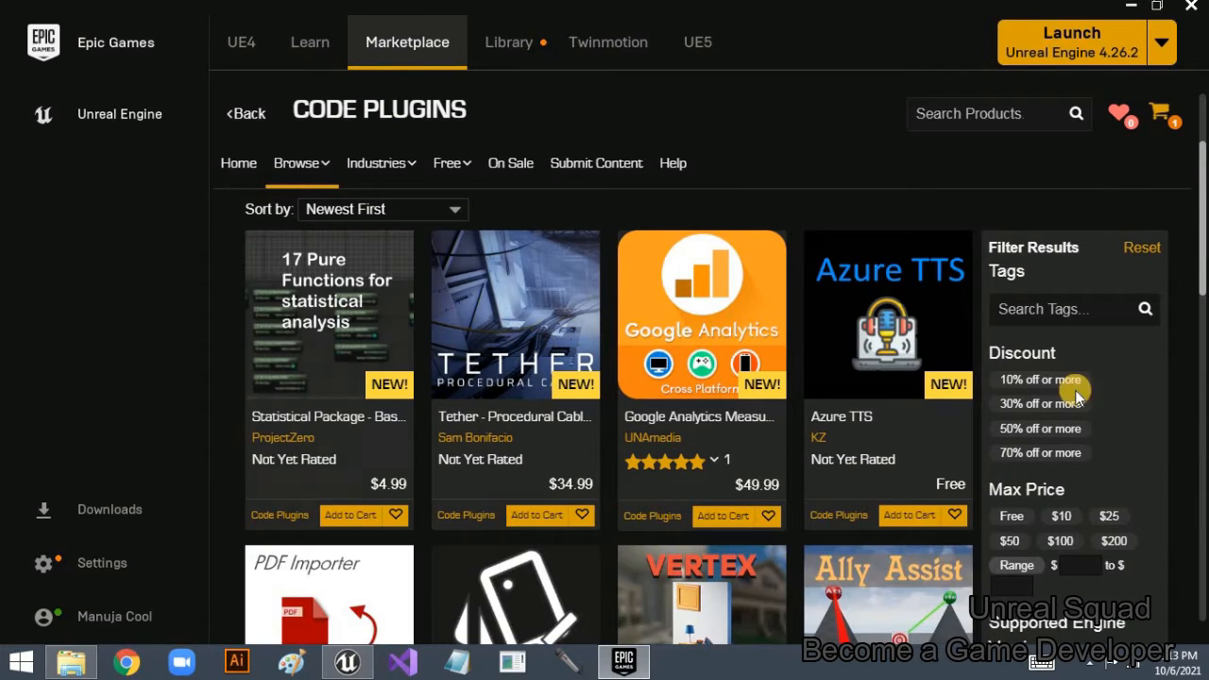
Step: Filter the code plugins to a maximum price of Free and supported engine version 4.26
scroll(1020, 472, down, 1)
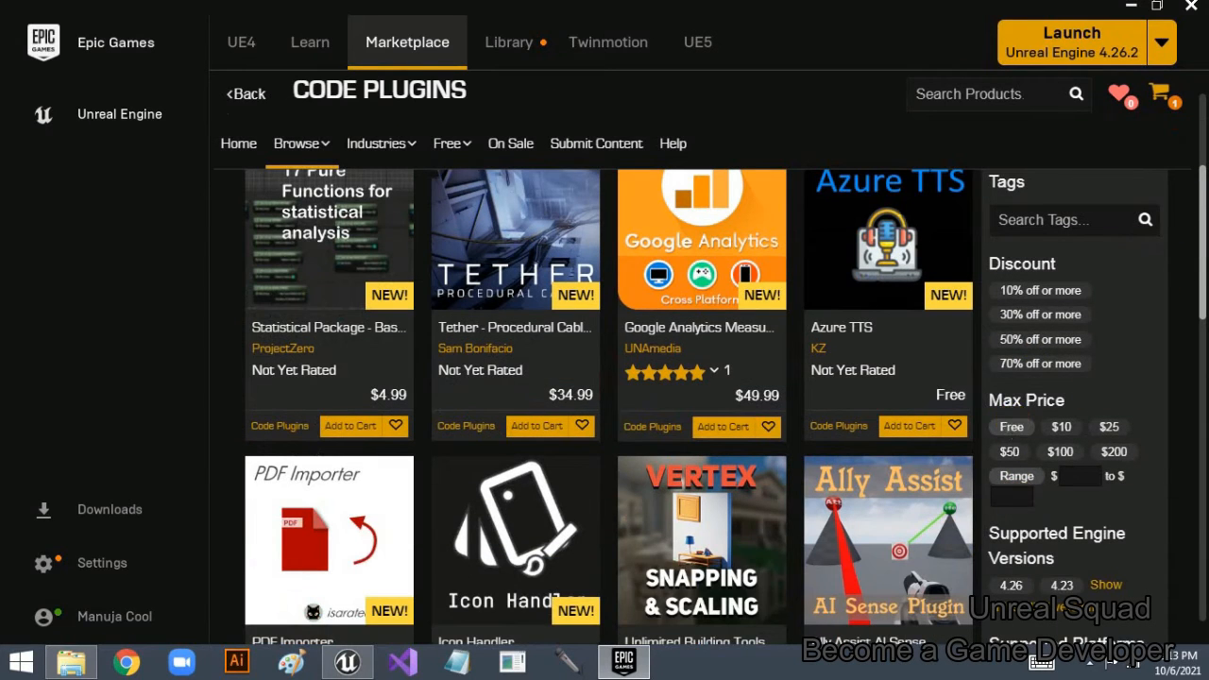
click(1012, 427)
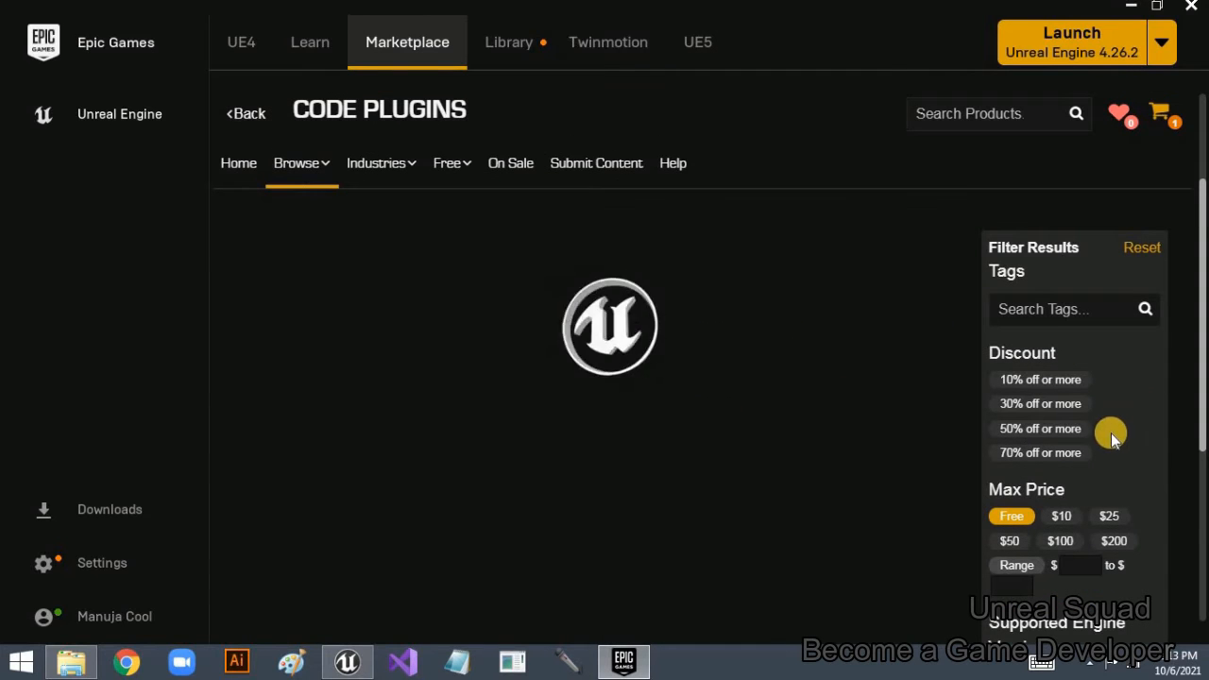
scroll(753, 518, down, 3)
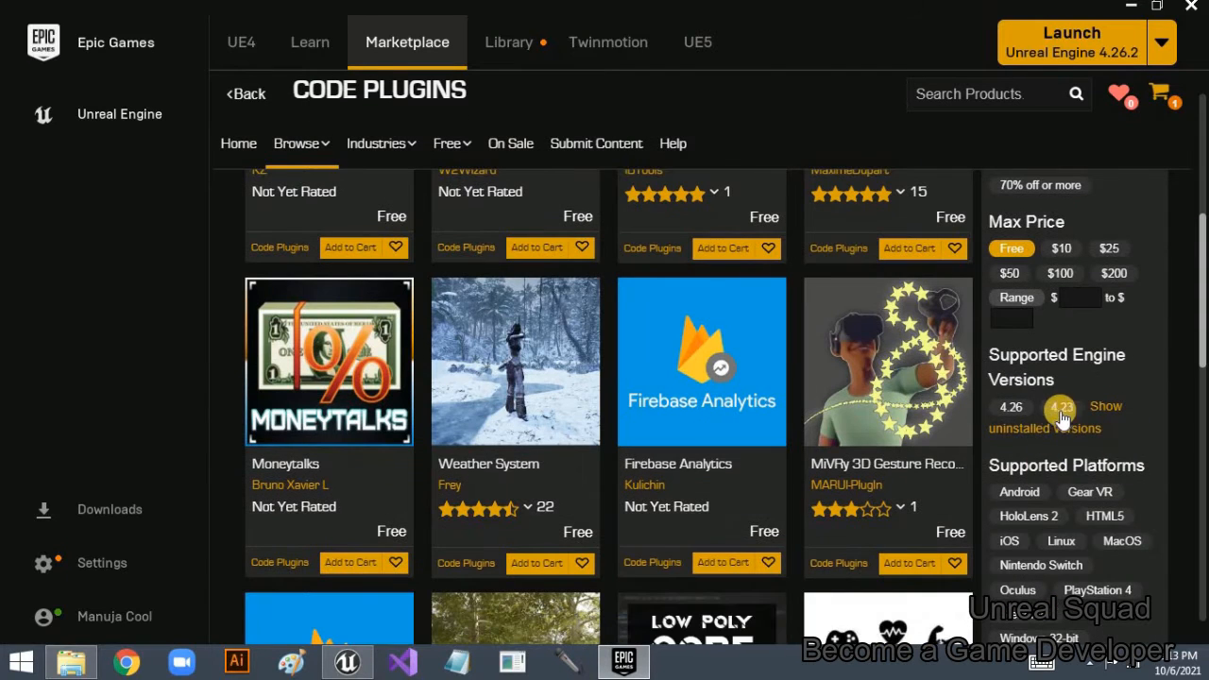
click(1012, 407)
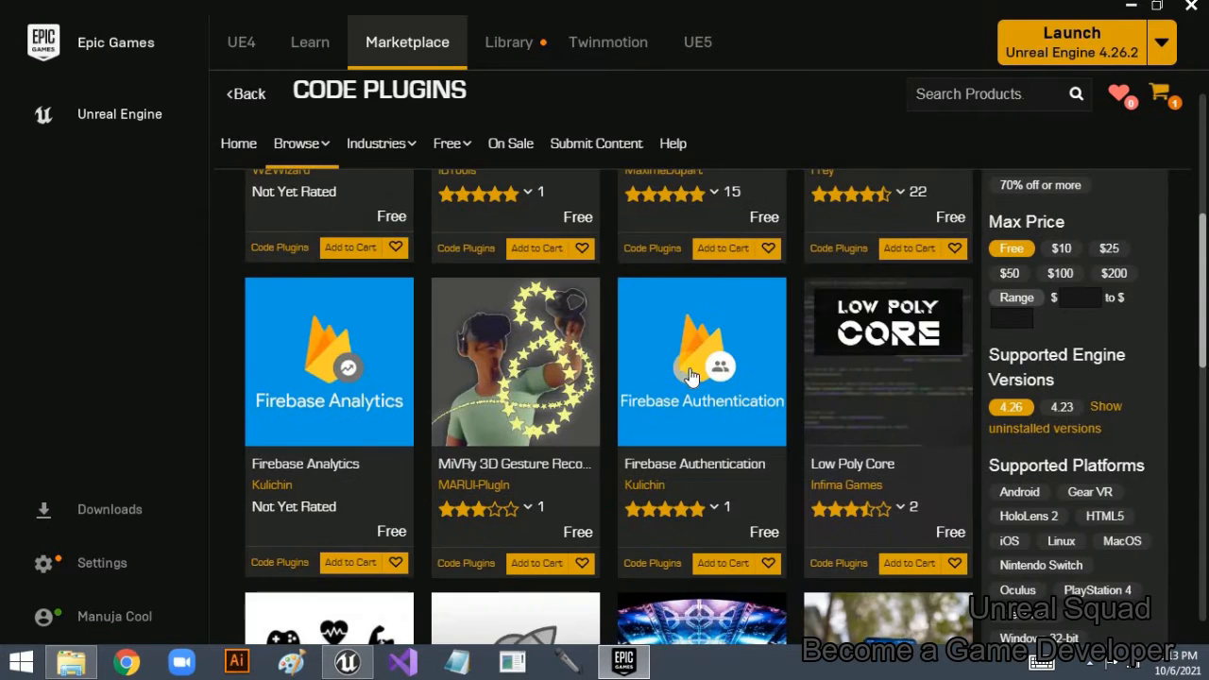
Step: Examine the free 4.26 code plugins on the first page of results
scroll(677, 376, up, 5)
scroll(586, 381, down, 2)
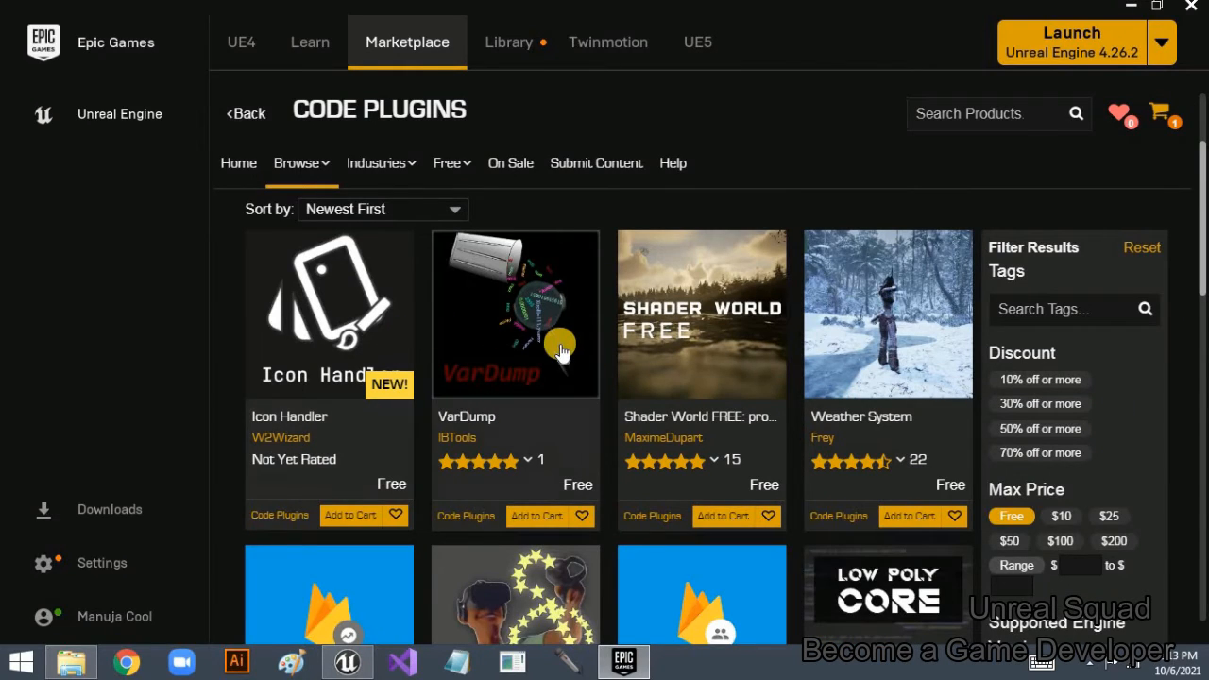
scroll(561, 350, down, 8)
scroll(826, 392, down, 5)
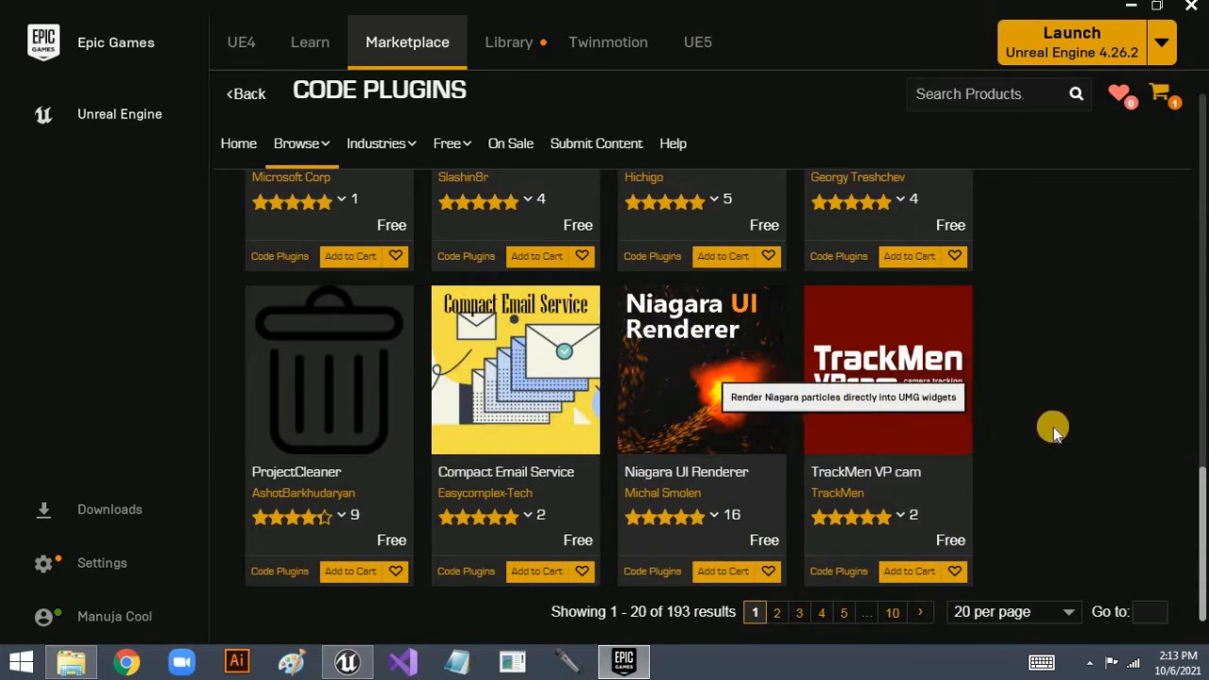
scroll(893, 409, up, 14)
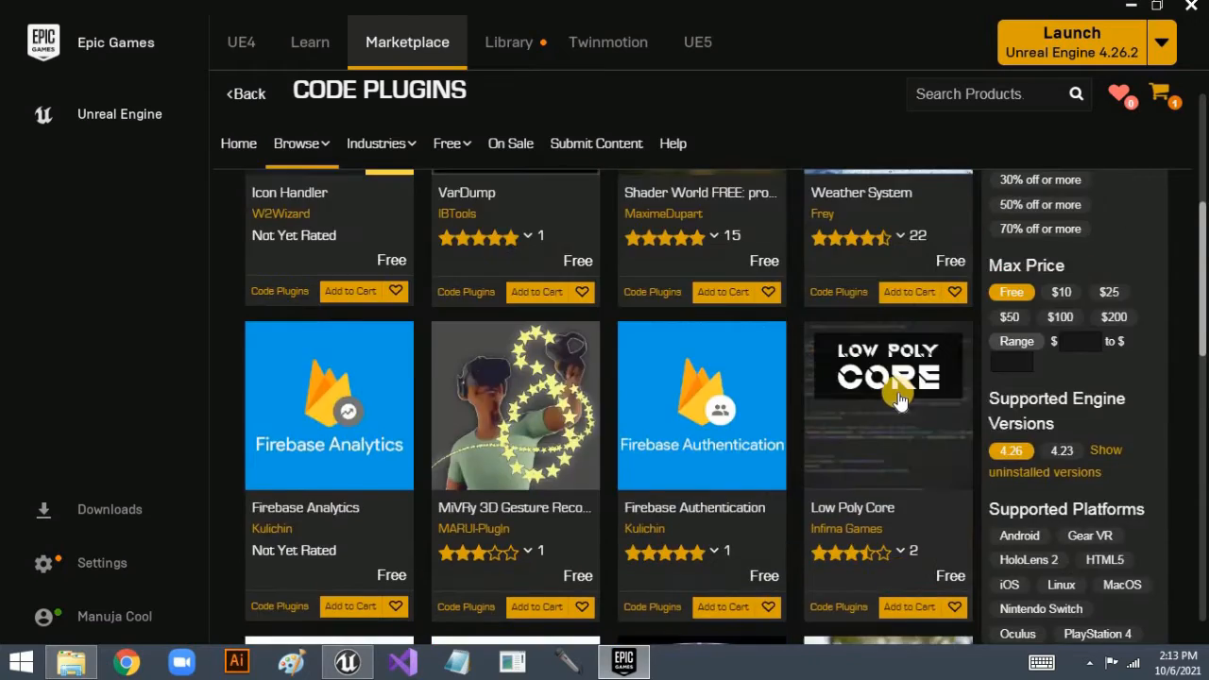
scroll(882, 381, up, 2)
scroll(891, 397, down, 6)
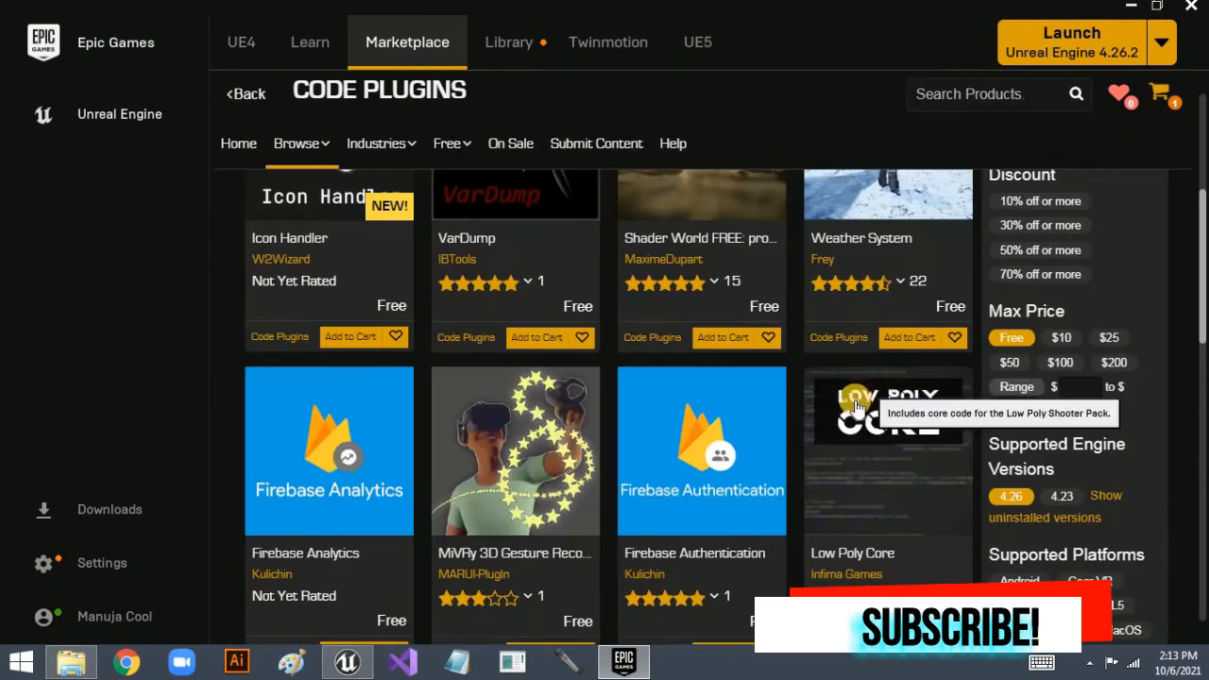
scroll(836, 395, down, 6)
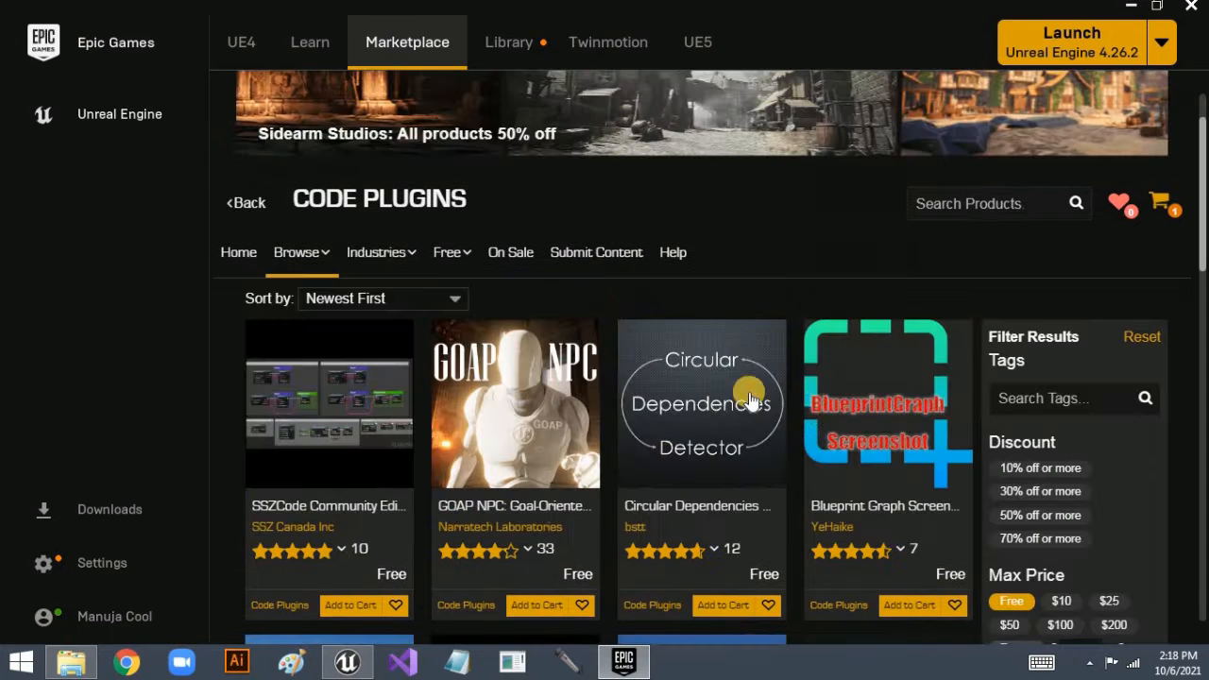
Step: Examine the free code plugins on page 6 of the results
scroll(908, 265, down, 3)
scroll(883, 329, up, 2)
scroll(883, 328, up, 1)
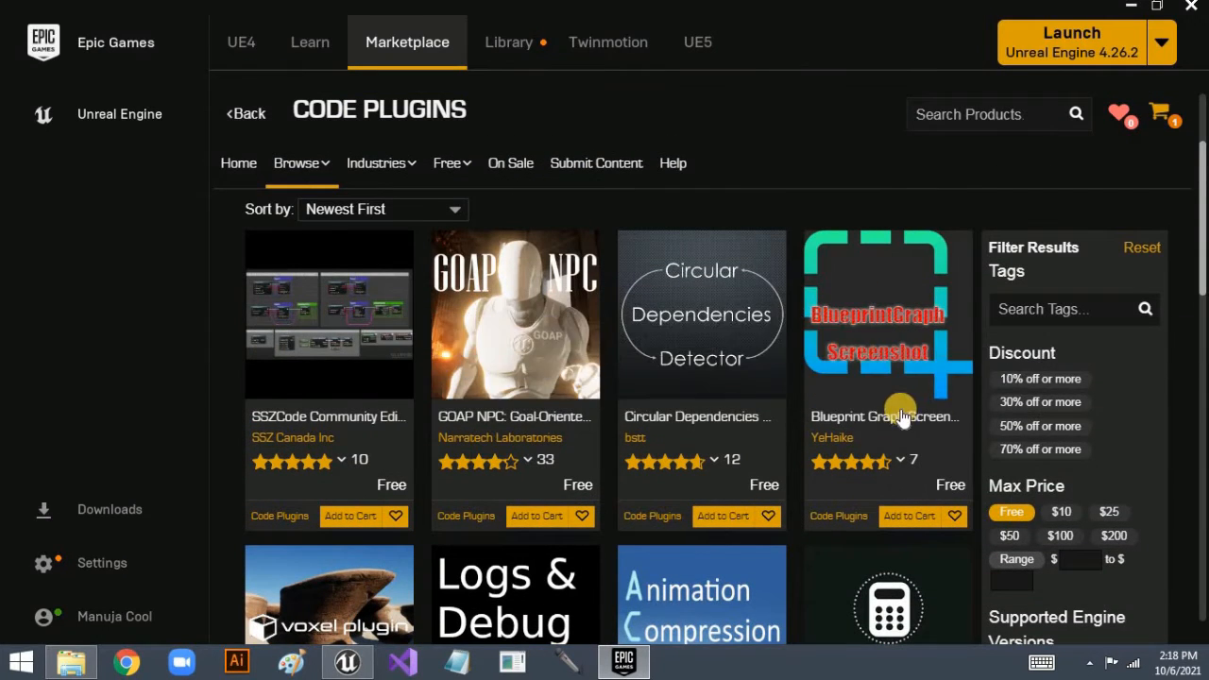
scroll(898, 411, up, 1)
scroll(856, 460, down, 10)
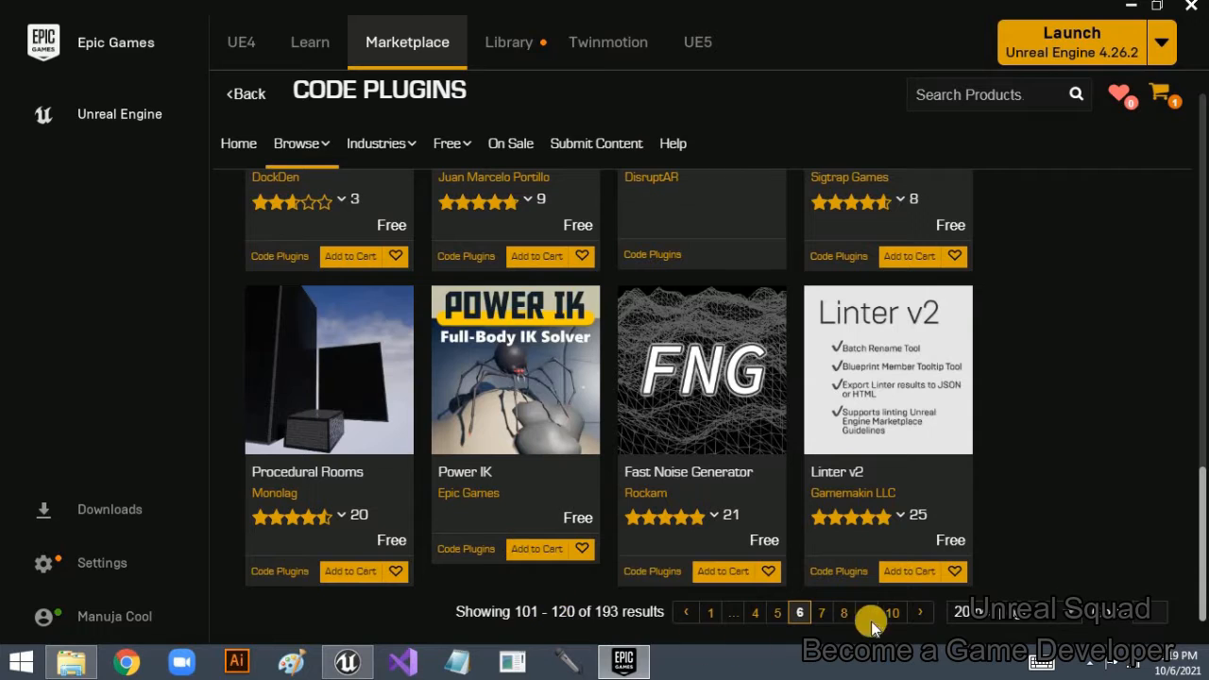
Step: Open the detail page of the free Blueprint Graph Screenshot plugin and view its purchase options and description
scroll(907, 593, up, 10)
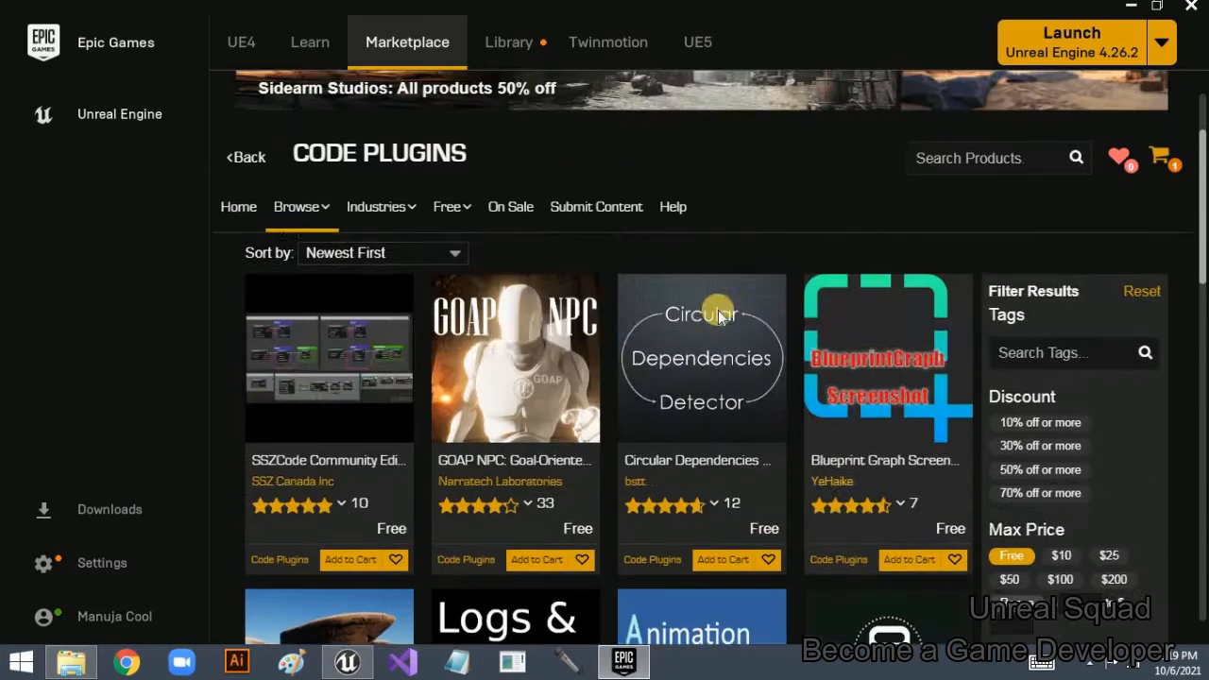
scroll(874, 383, down, 1)
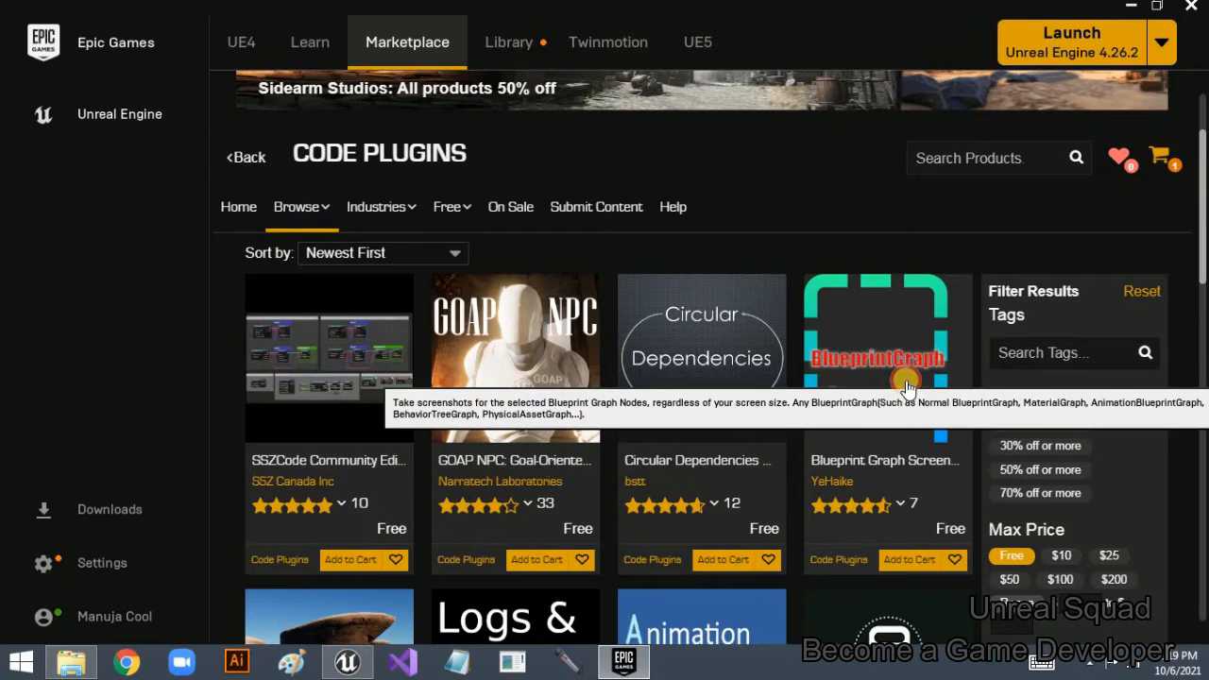
click(902, 384)
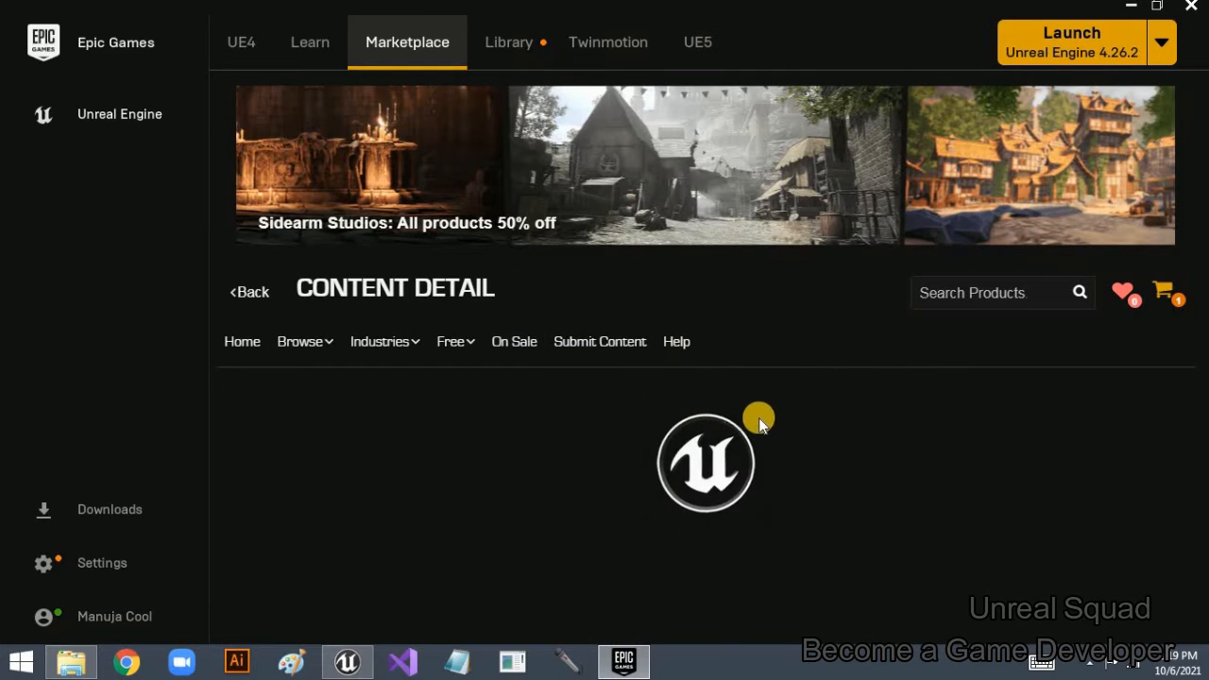
scroll(914, 284, down, 5)
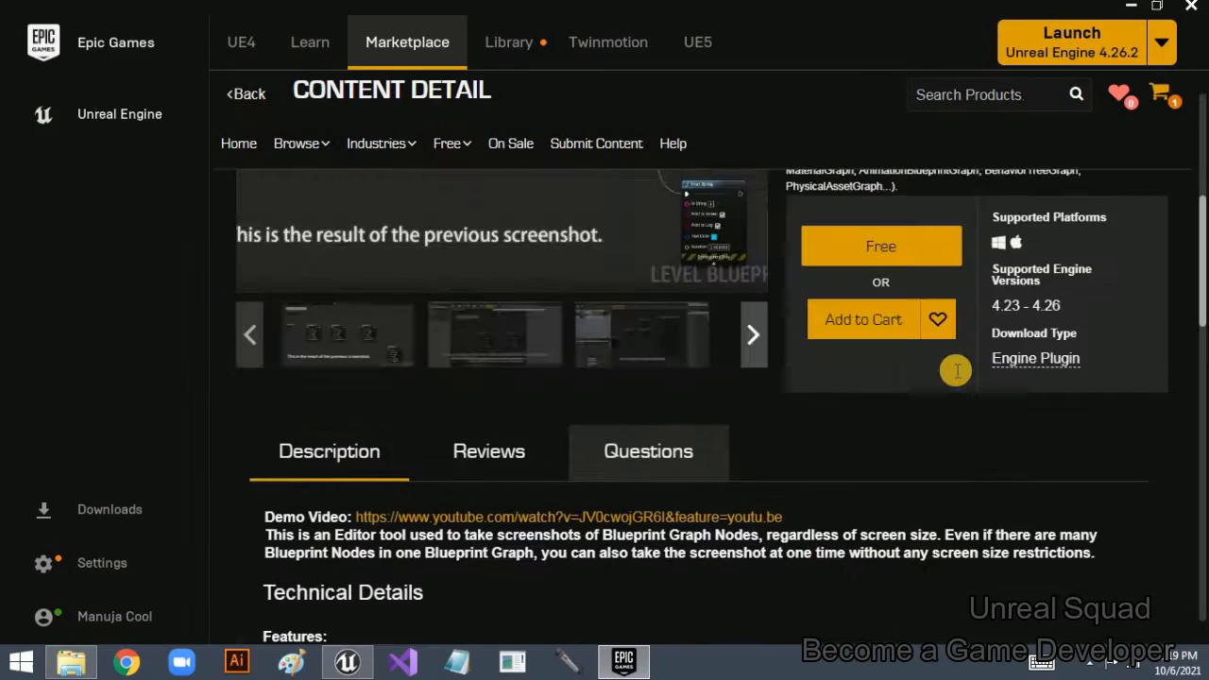
Step: Examine the Blueprint Graph Screenshot plugin's summary, supported engine versions, features and technical details
scroll(912, 288, up, 5)
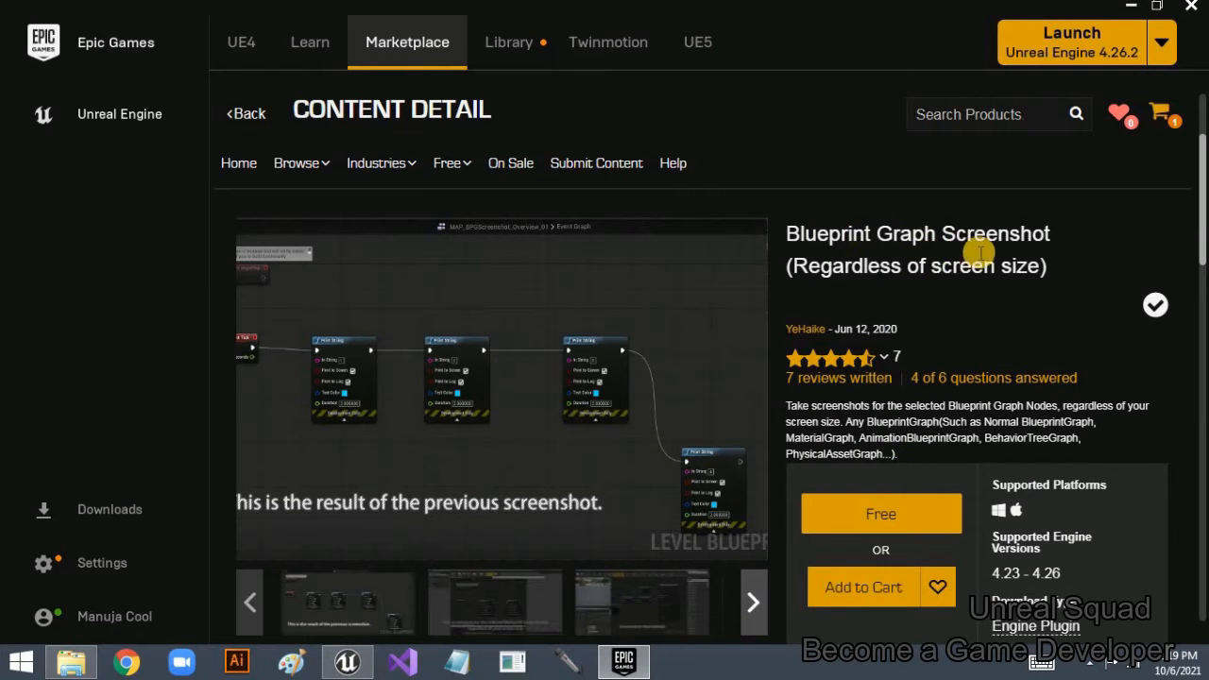
scroll(932, 331, down, 3)
scroll(715, 377, up, 5)
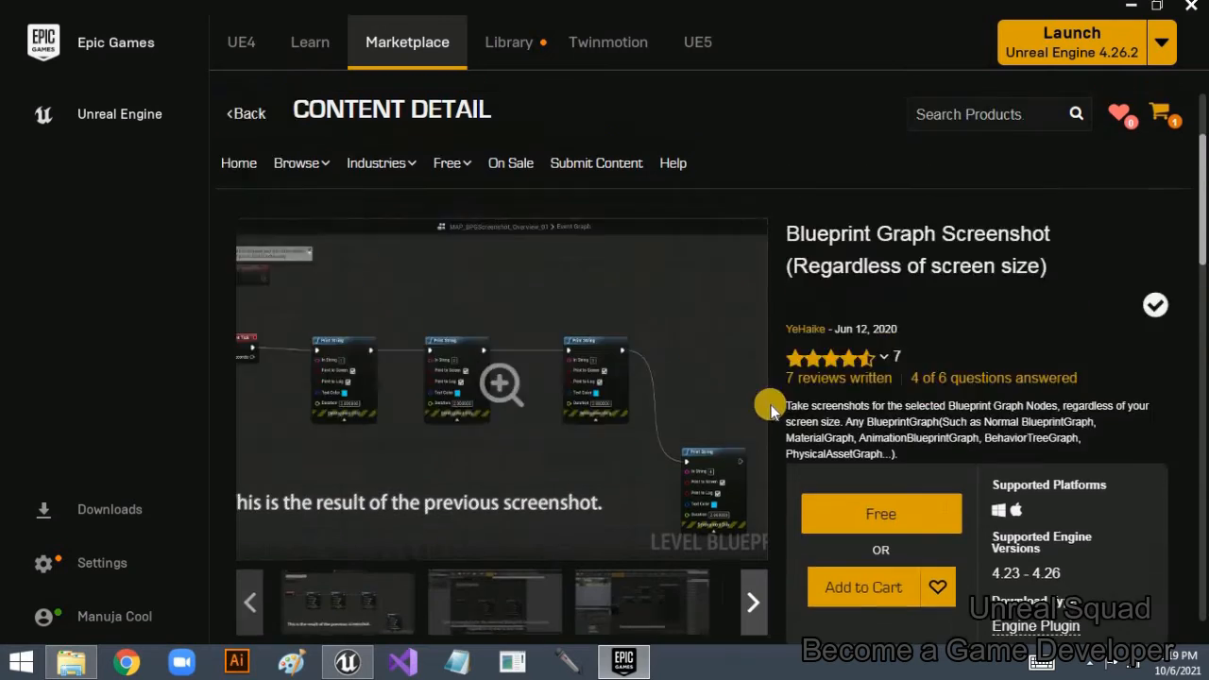
scroll(925, 478, down, 3)
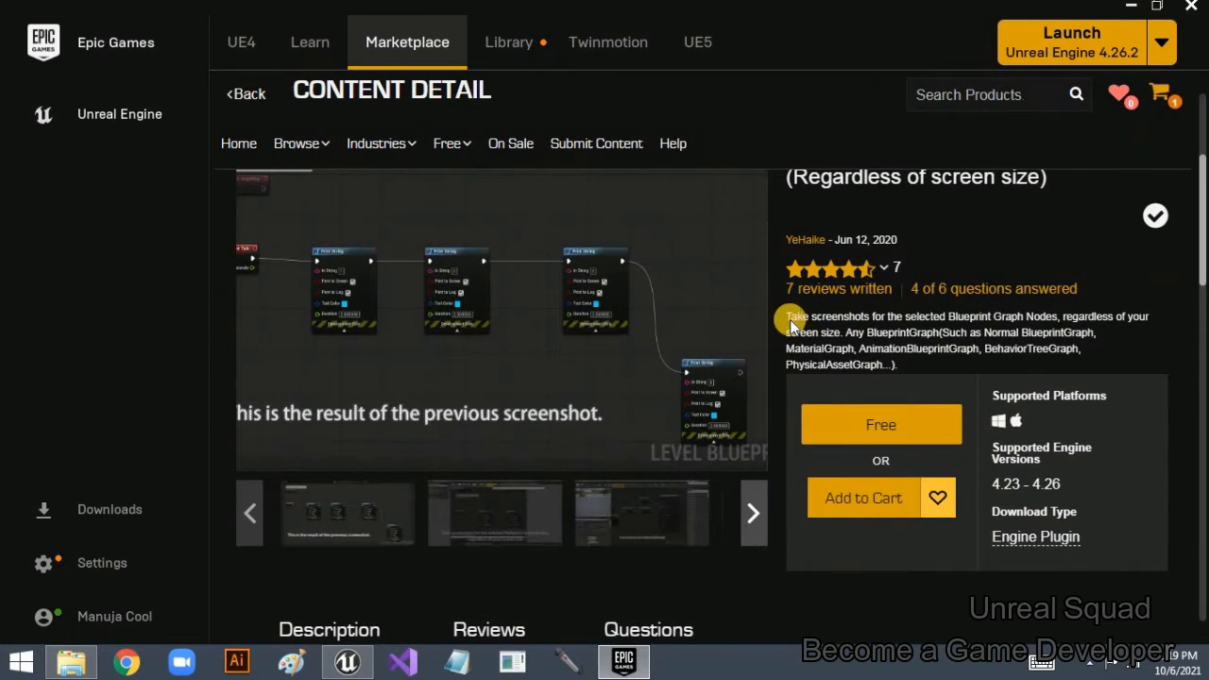
mouse_move(844, 262)
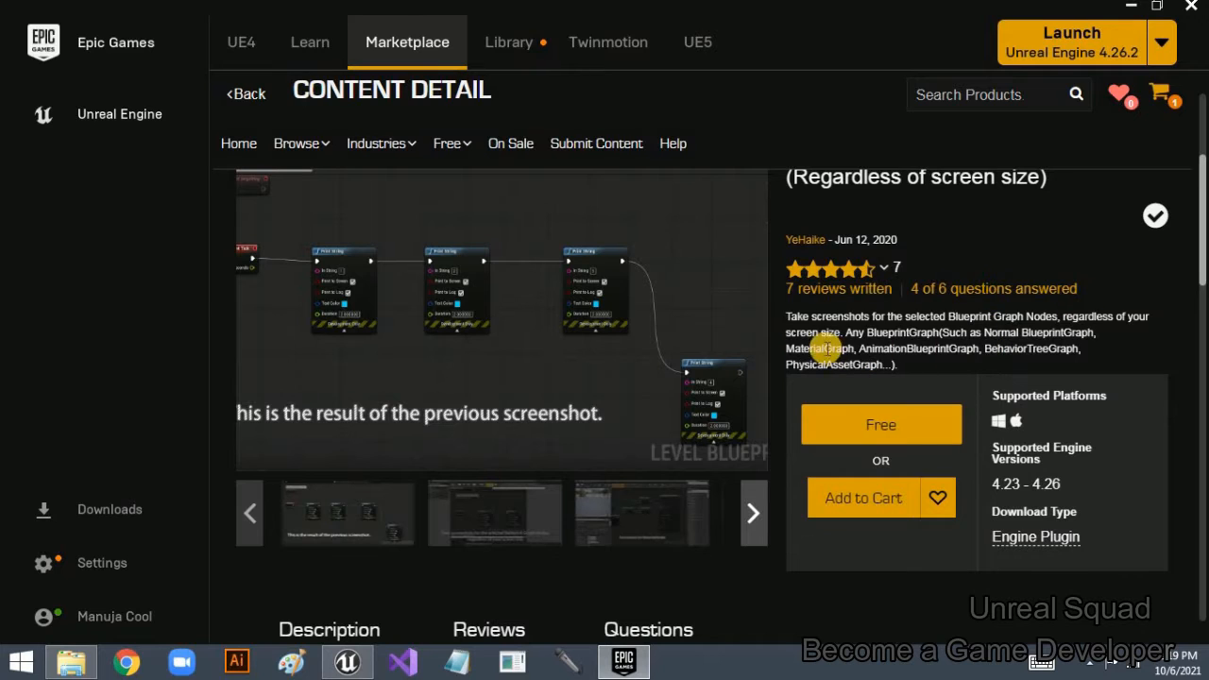
scroll(994, 335, down, 8)
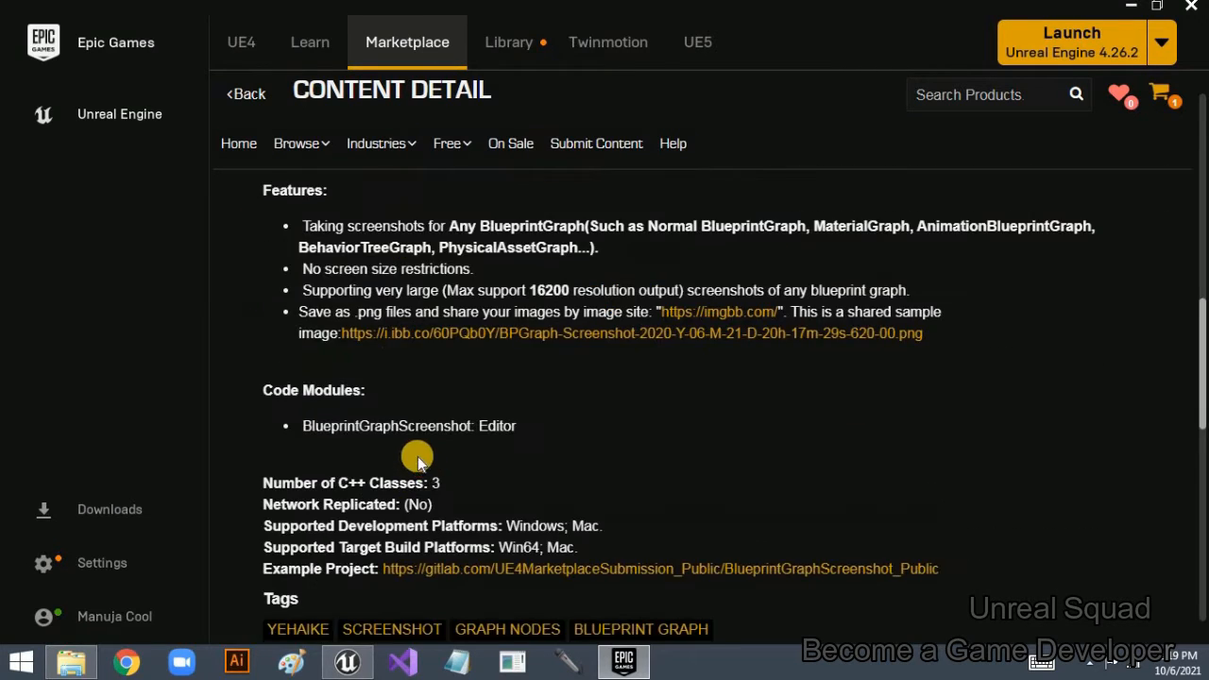
scroll(326, 496, up, 1)
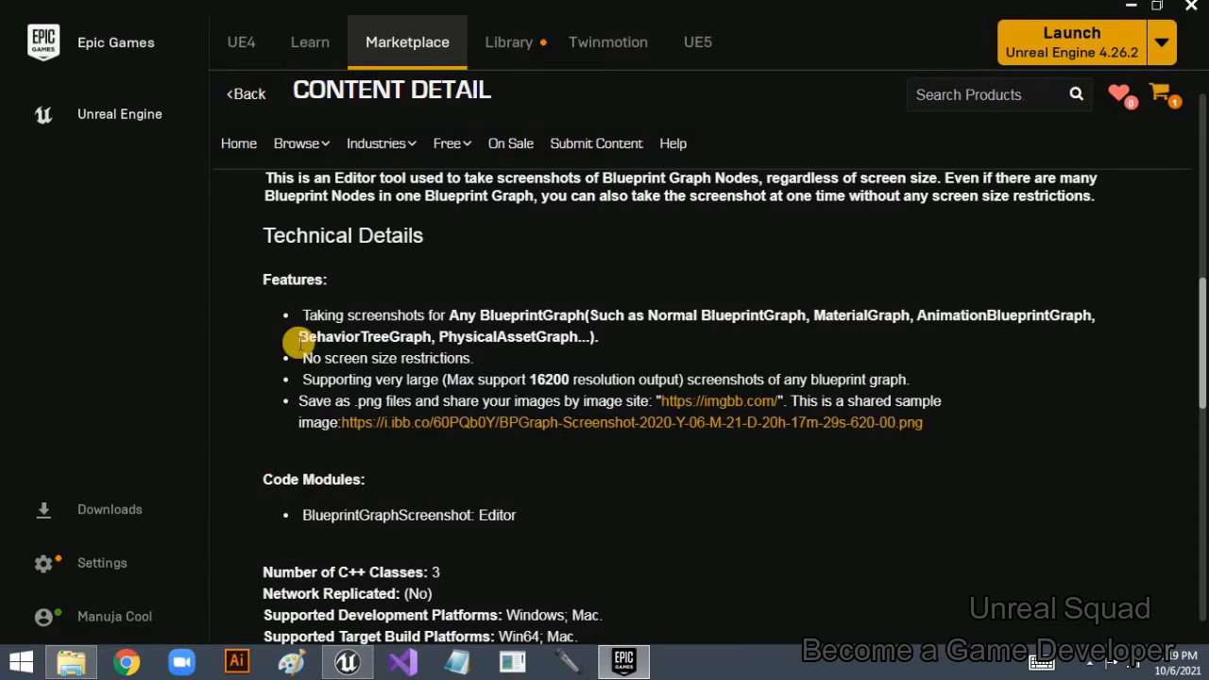
scroll(392, 510, down, 4)
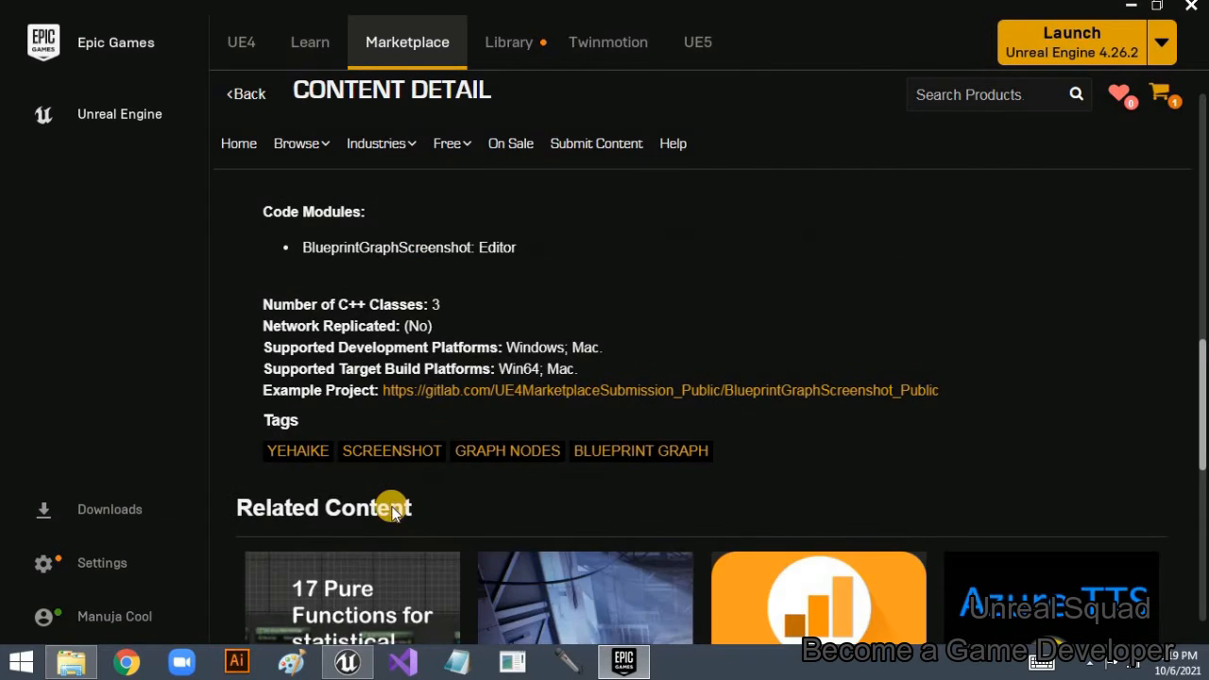
scroll(391, 501, up, 10)
scroll(785, 406, up, 2)
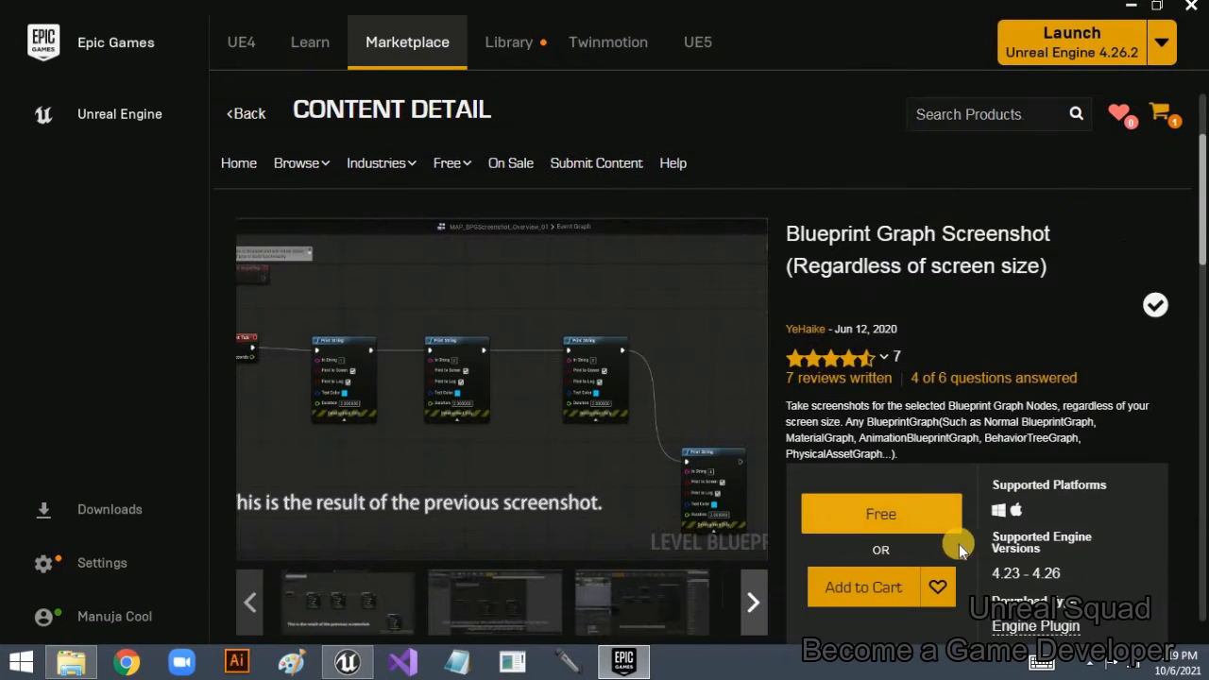
Step: Obtain the Blueprint Graph Screenshot plugin for free from its detail page
click(897, 527)
scroll(883, 390, down, 1)
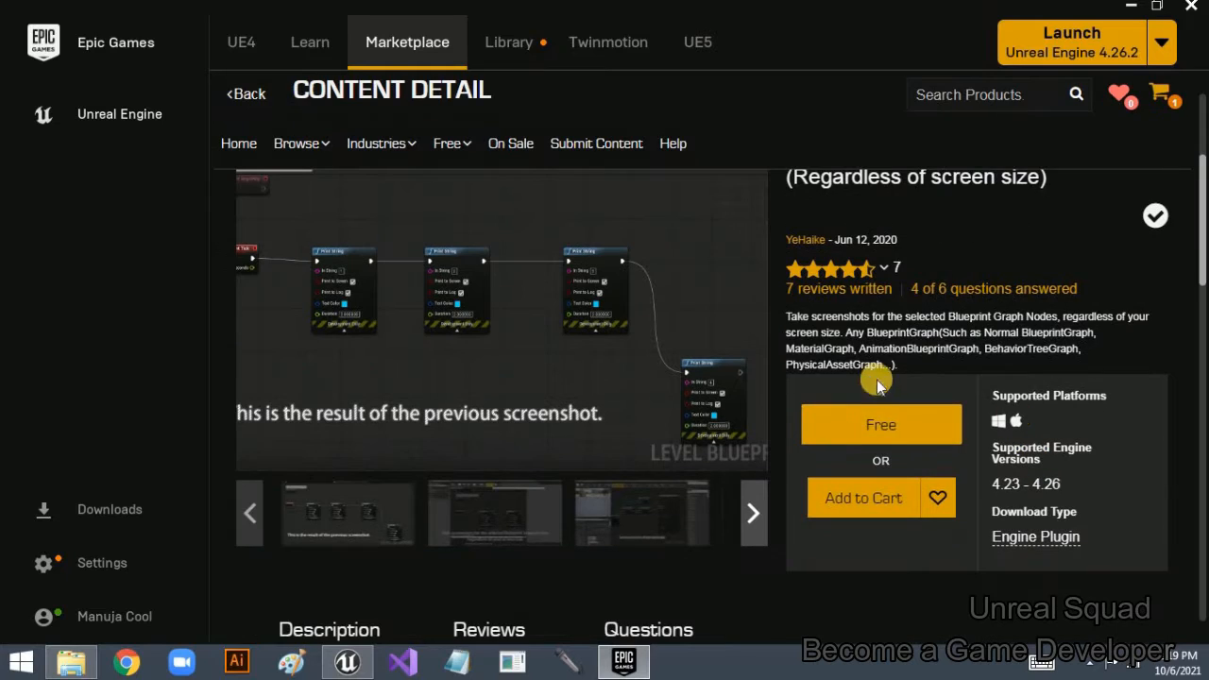
click(848, 432)
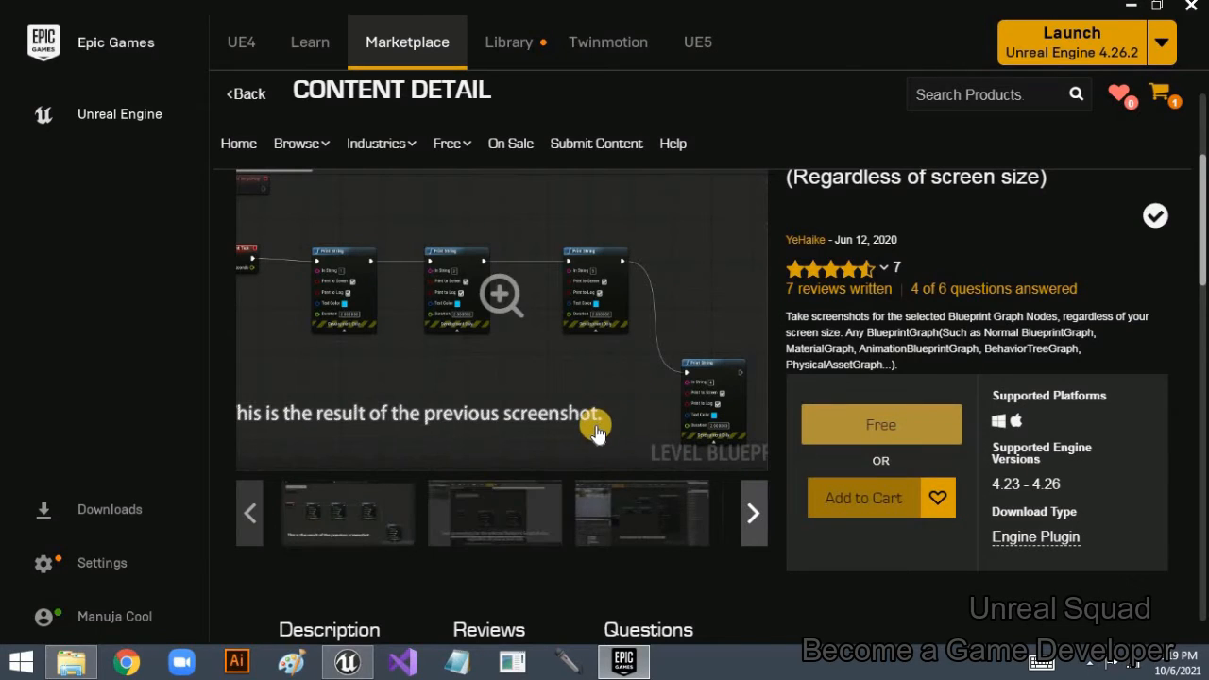
scroll(588, 424, down, 3)
scroll(593, 430, up, 2)
scroll(605, 415, up, 1)
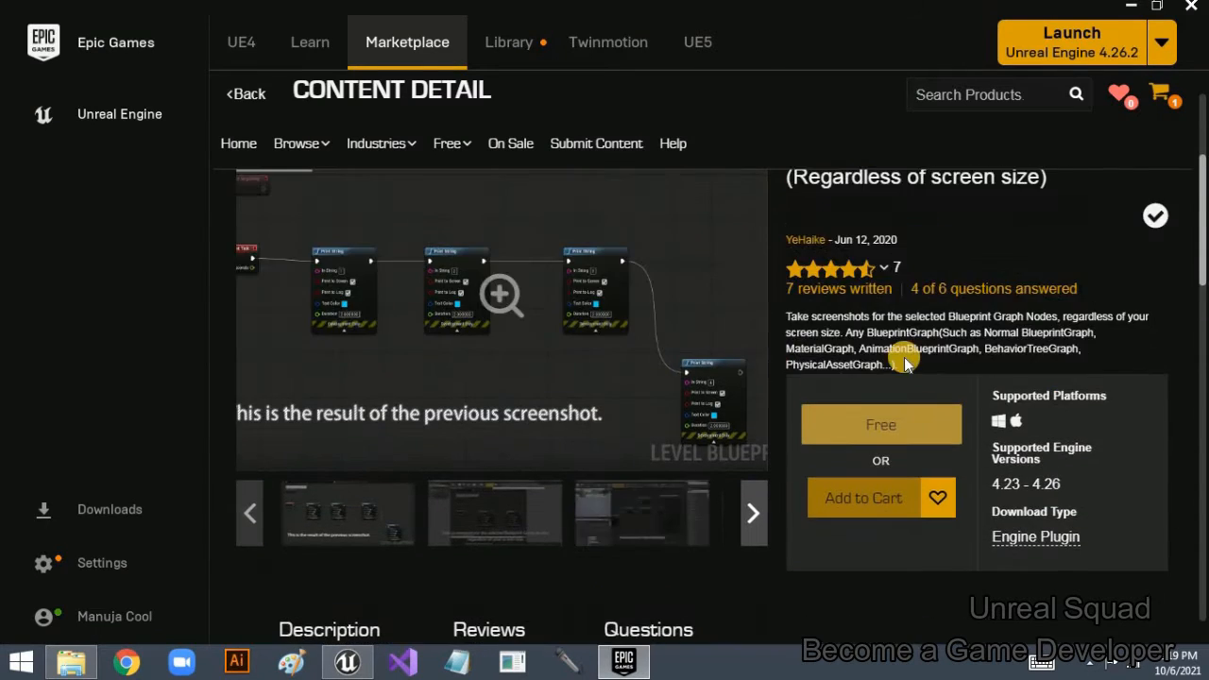
scroll(610, 283, up, 2)
scroll(593, 276, down, 2)
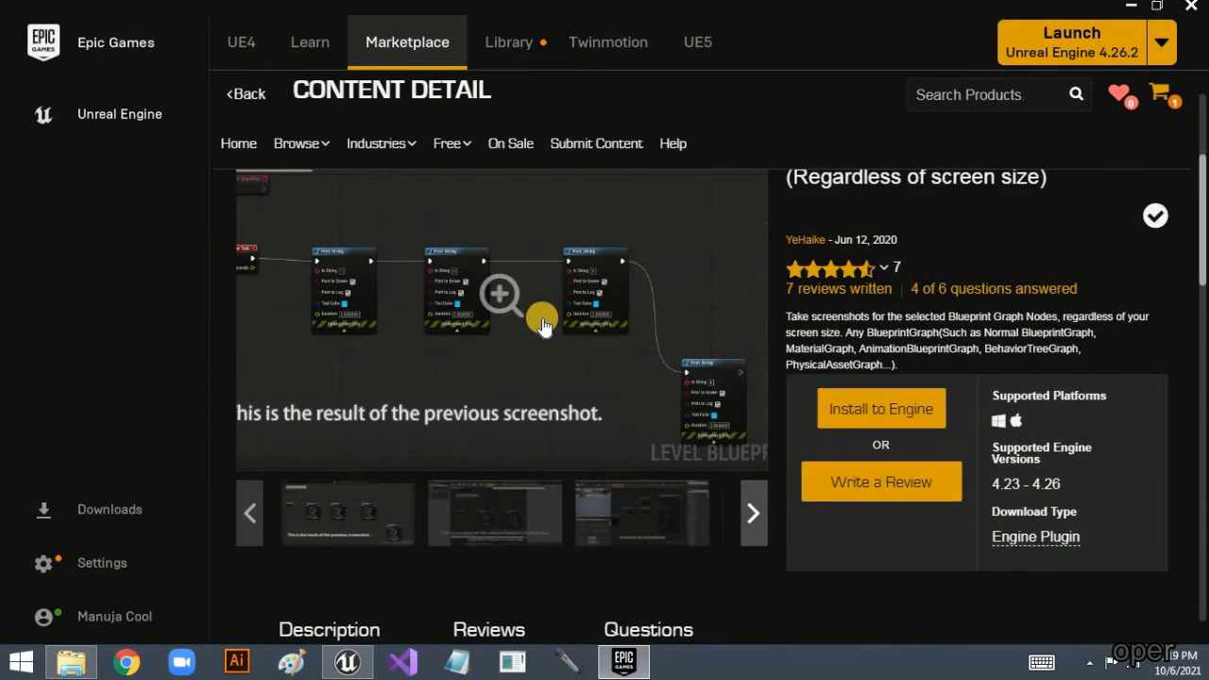
scroll(540, 318, up, 2)
scroll(844, 572, down, 1)
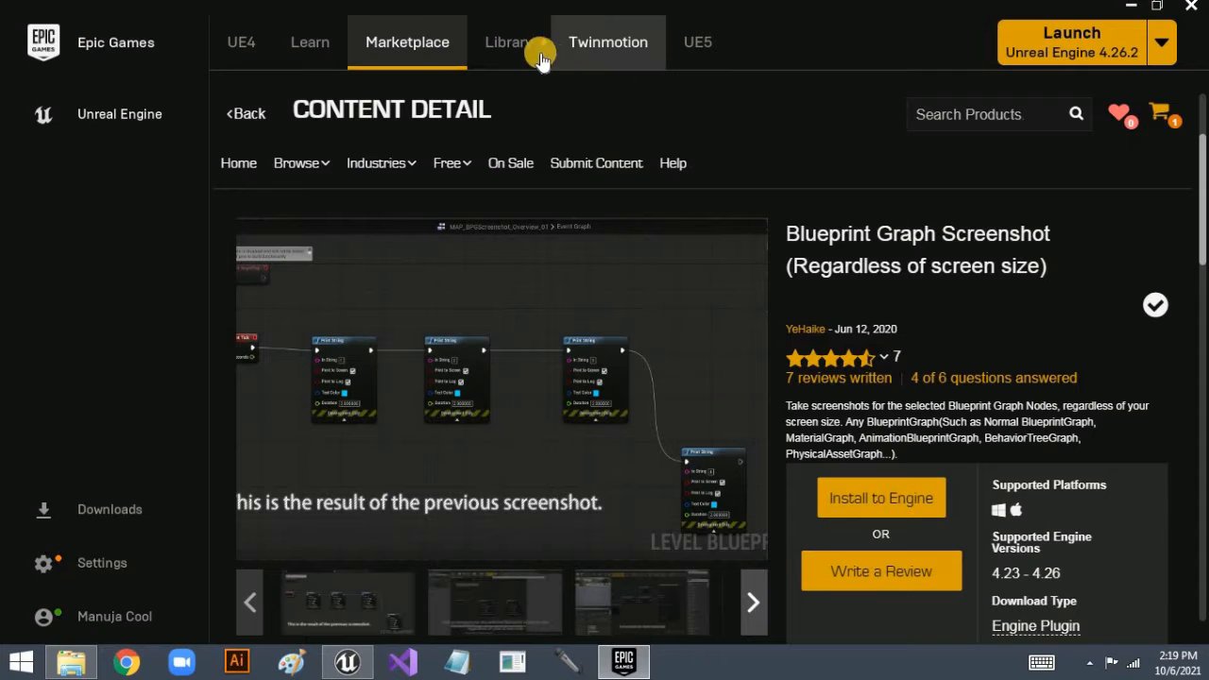
Step: Open the Library and look through the engine versions, projects and owned assets in the Vault
click(507, 39)
scroll(409, 398, down, 2)
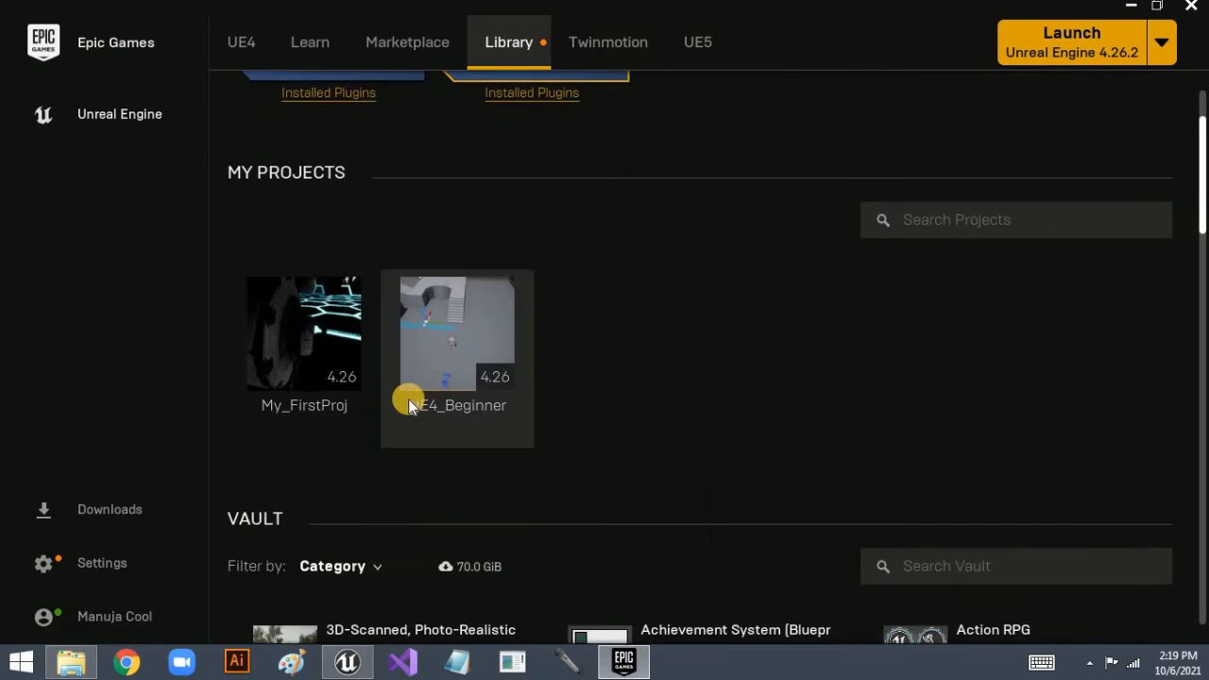
scroll(381, 403, up, 3)
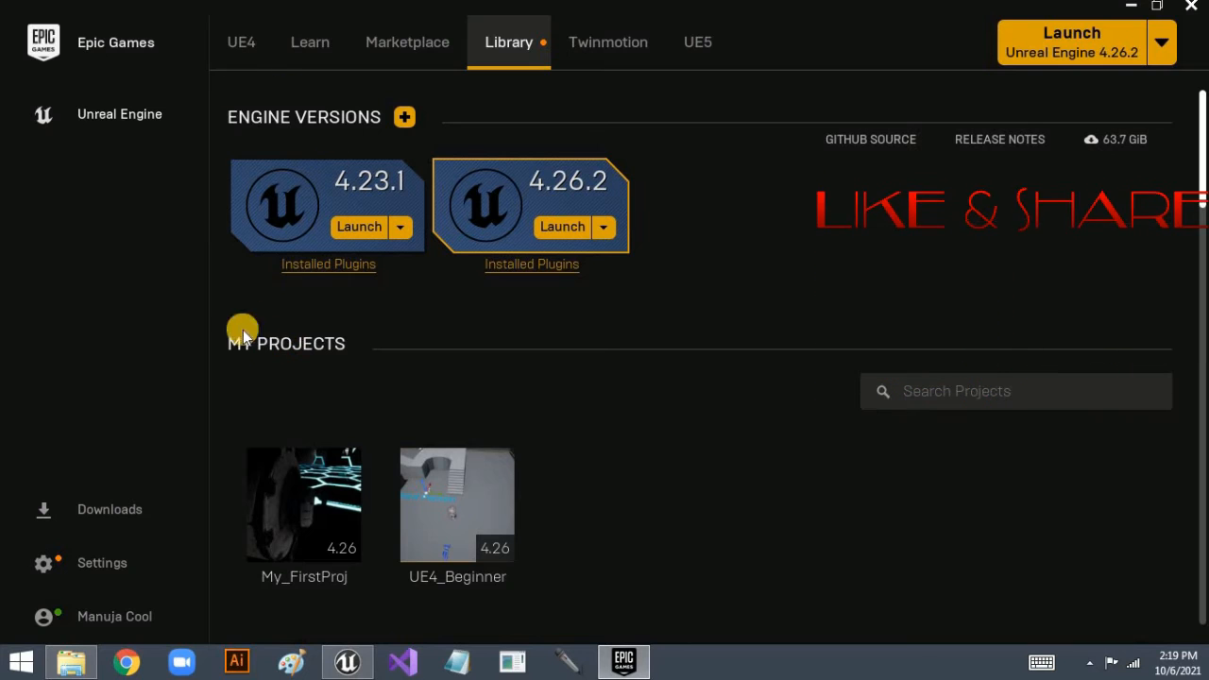
mouse_move(263, 357)
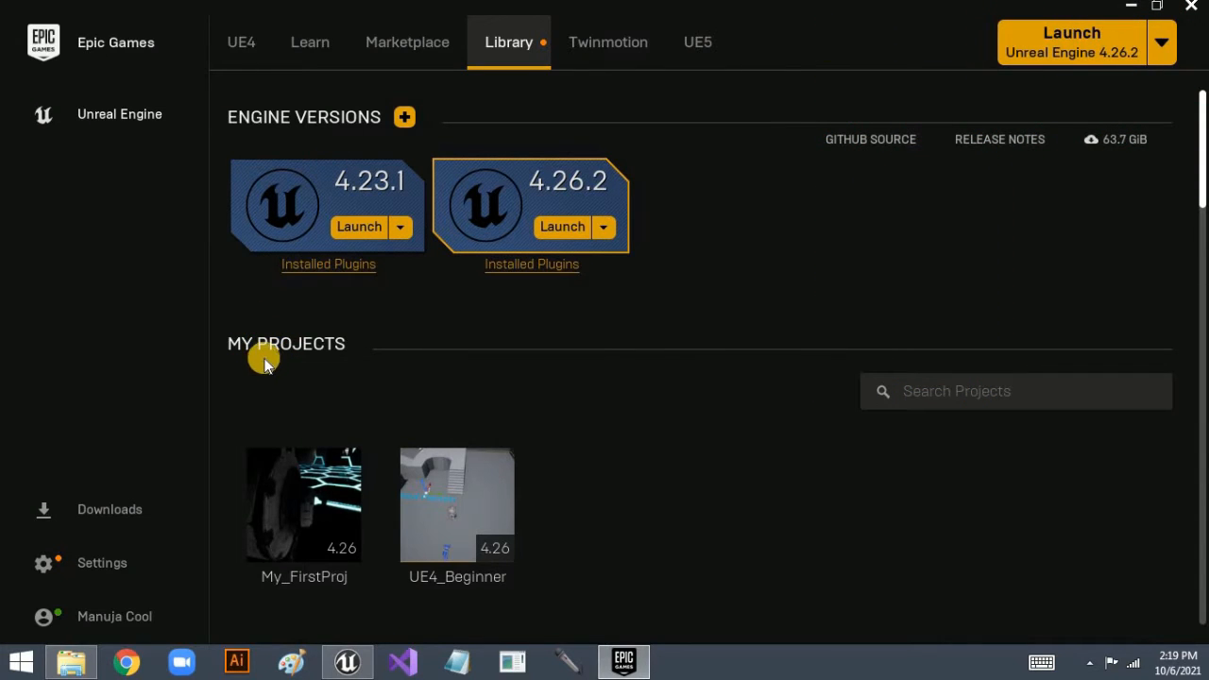
scroll(441, 510, down, 3)
mouse_move(455, 352)
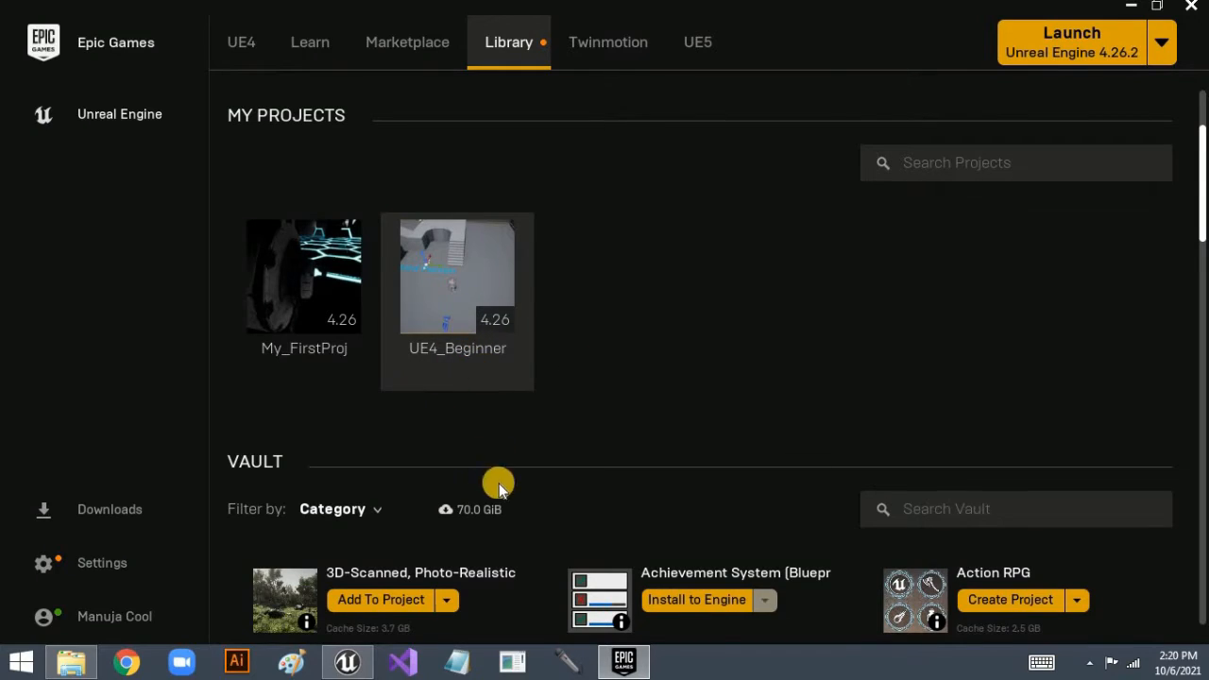
scroll(492, 458, down, 5)
scroll(506, 500, down, 15)
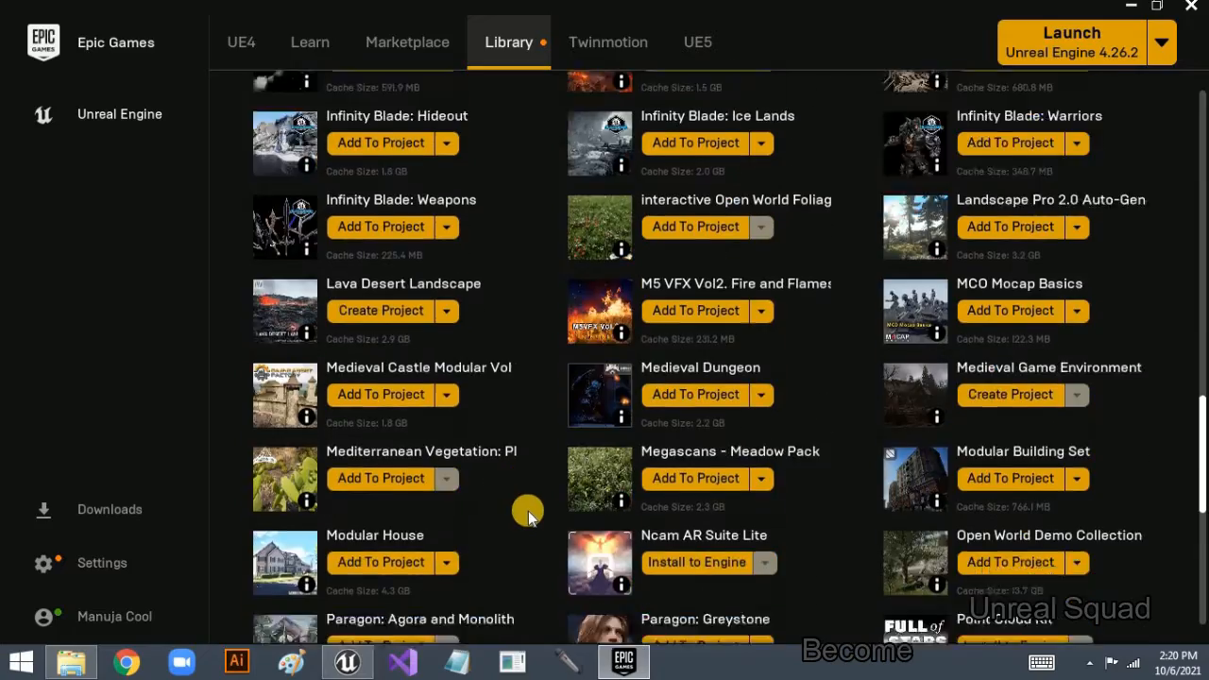
scroll(534, 509, down, 5)
scroll(539, 505, up, 8)
scroll(543, 510, up, 12)
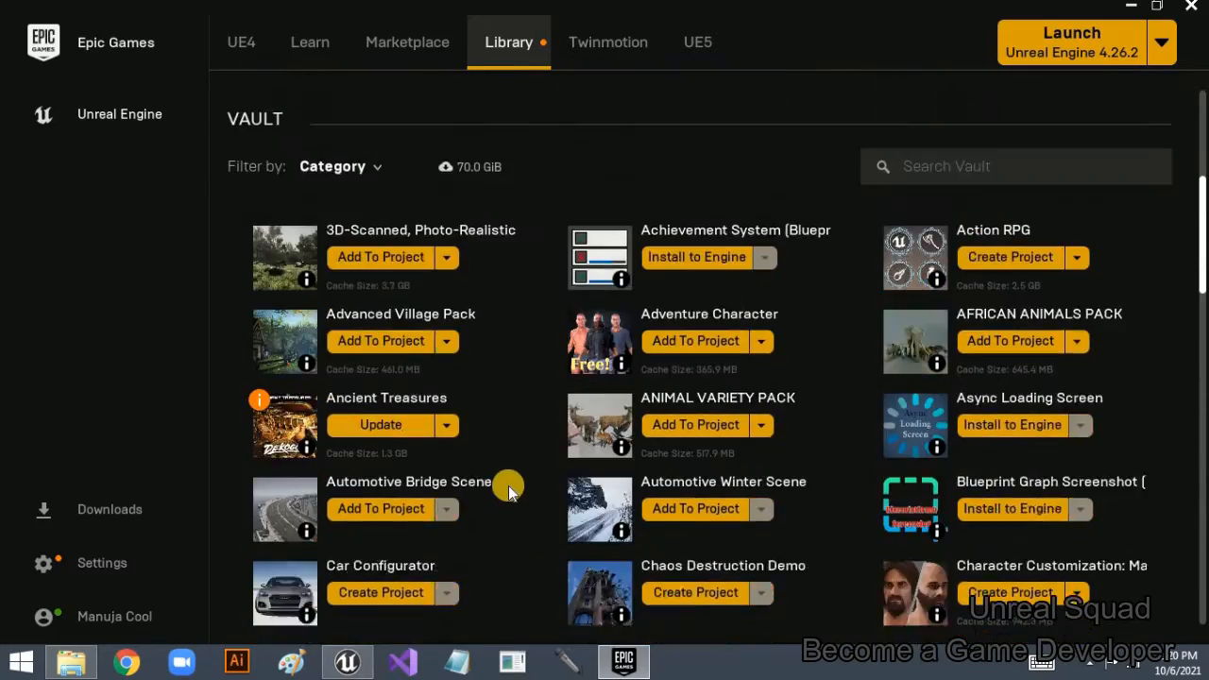
Step: Filter the Vault by category so that only Code Plugins are included
scroll(406, 473, up, 2)
click(335, 367)
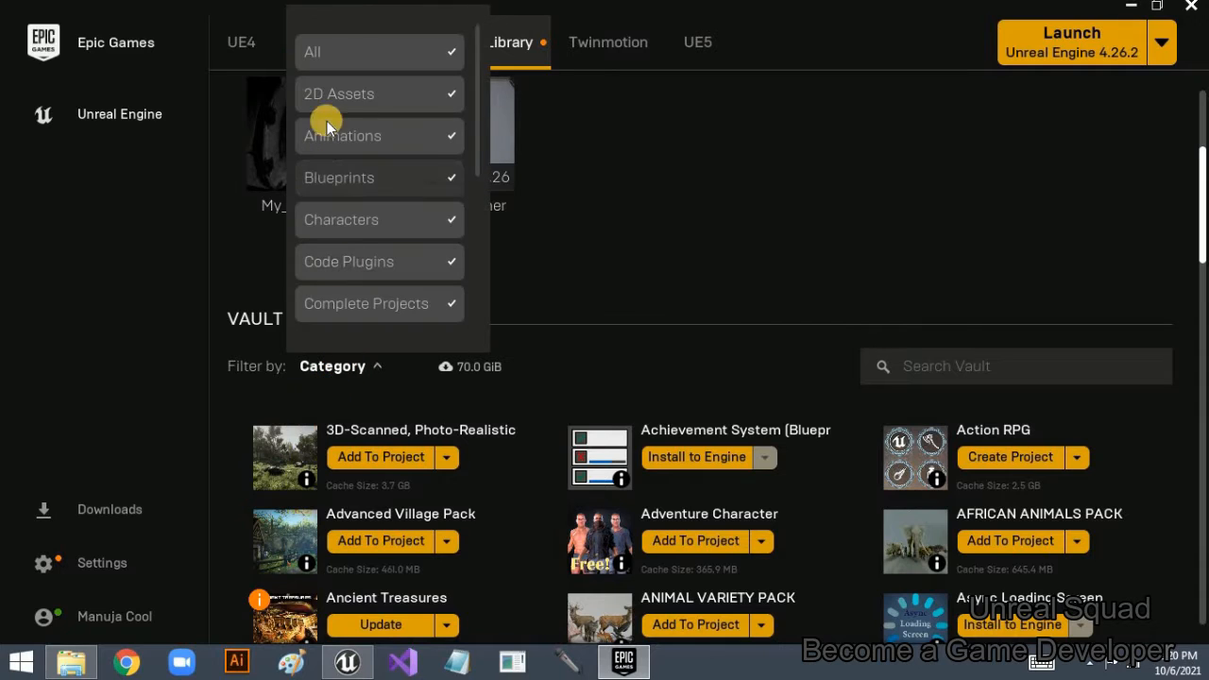
click(359, 121)
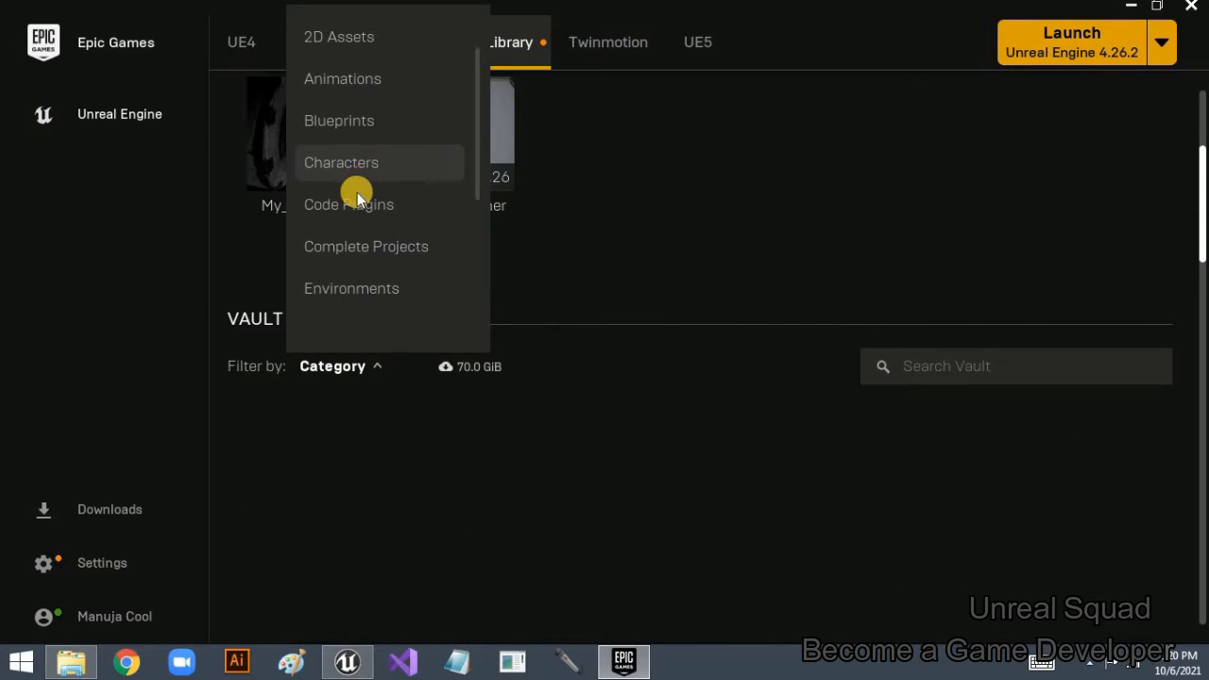
click(397, 214)
scroll(567, 340, down, 1)
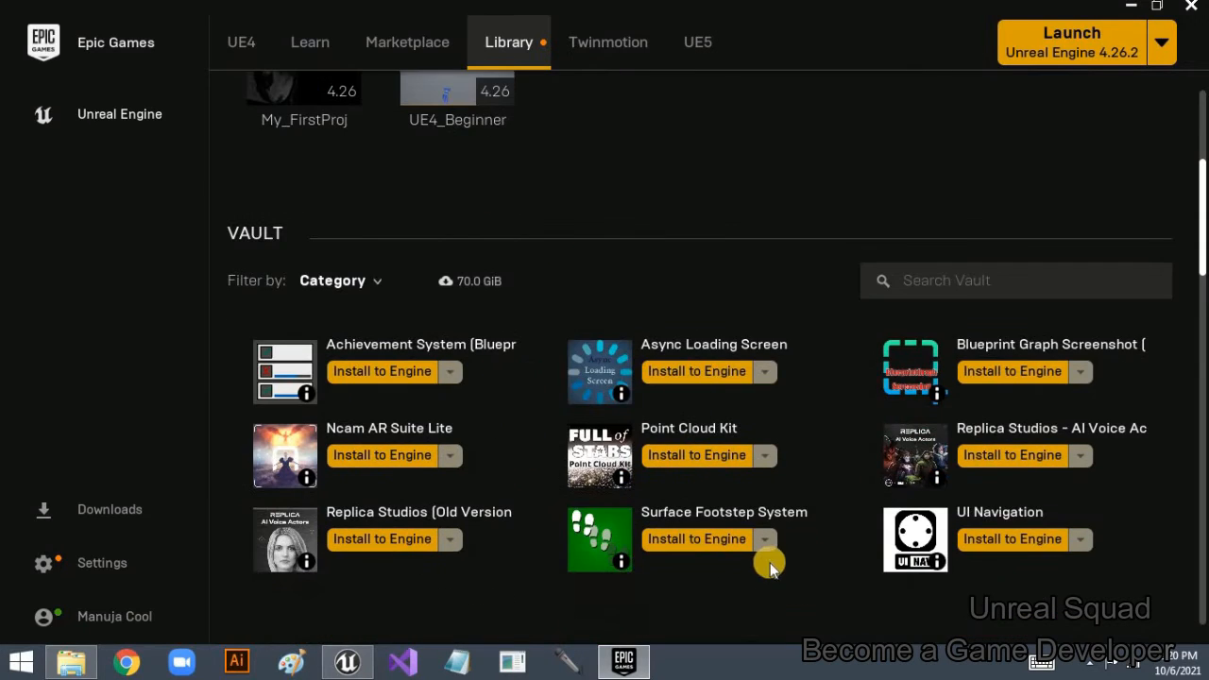
scroll(805, 559, down, 1)
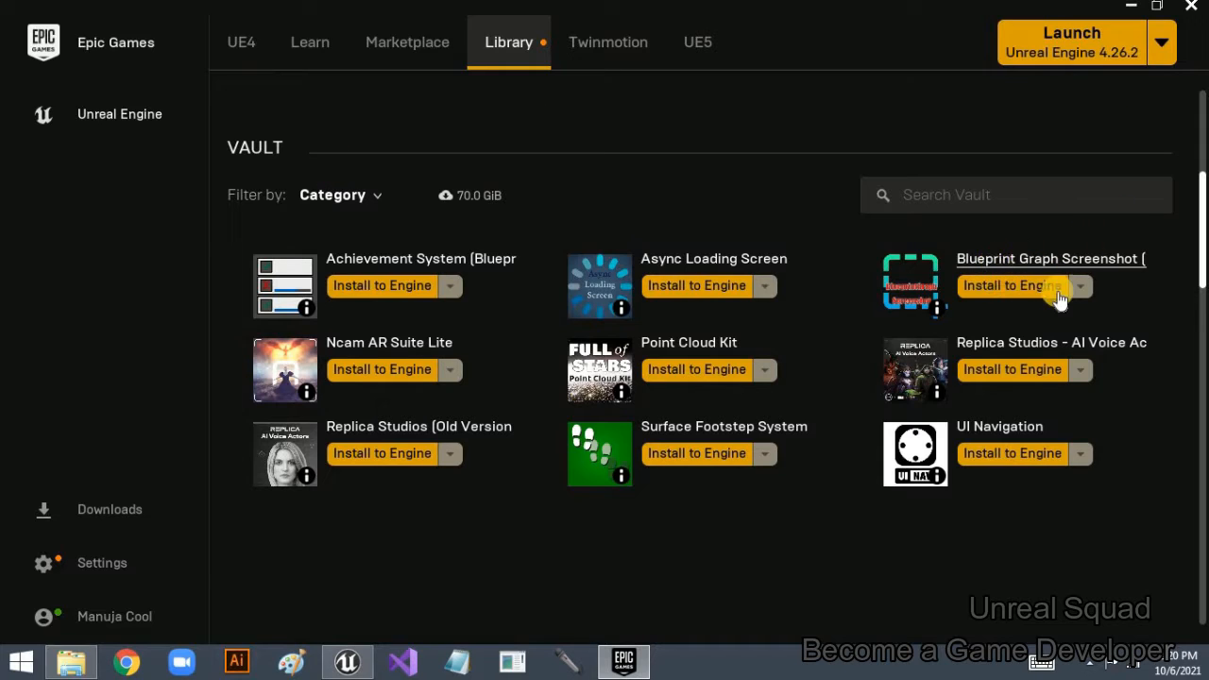
Step: Install the Blueprint Graph Screenshot plugin to the 4.26 engine slot
click(1019, 295)
click(541, 334)
click(542, 334)
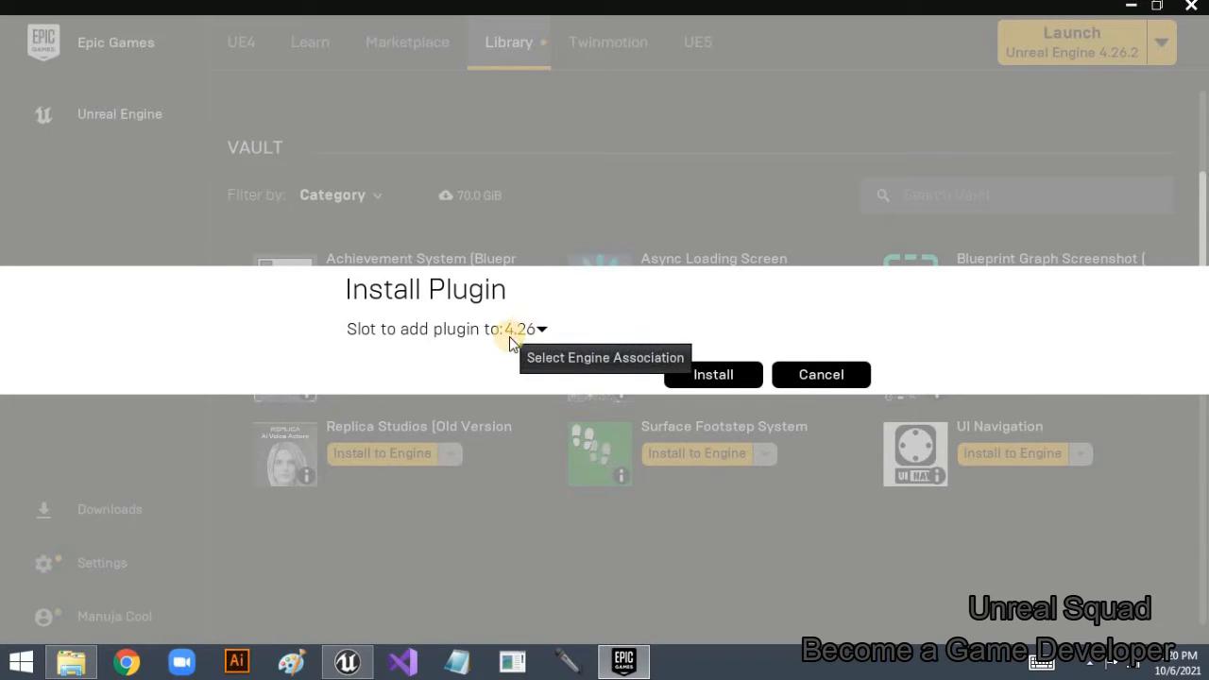
click(724, 380)
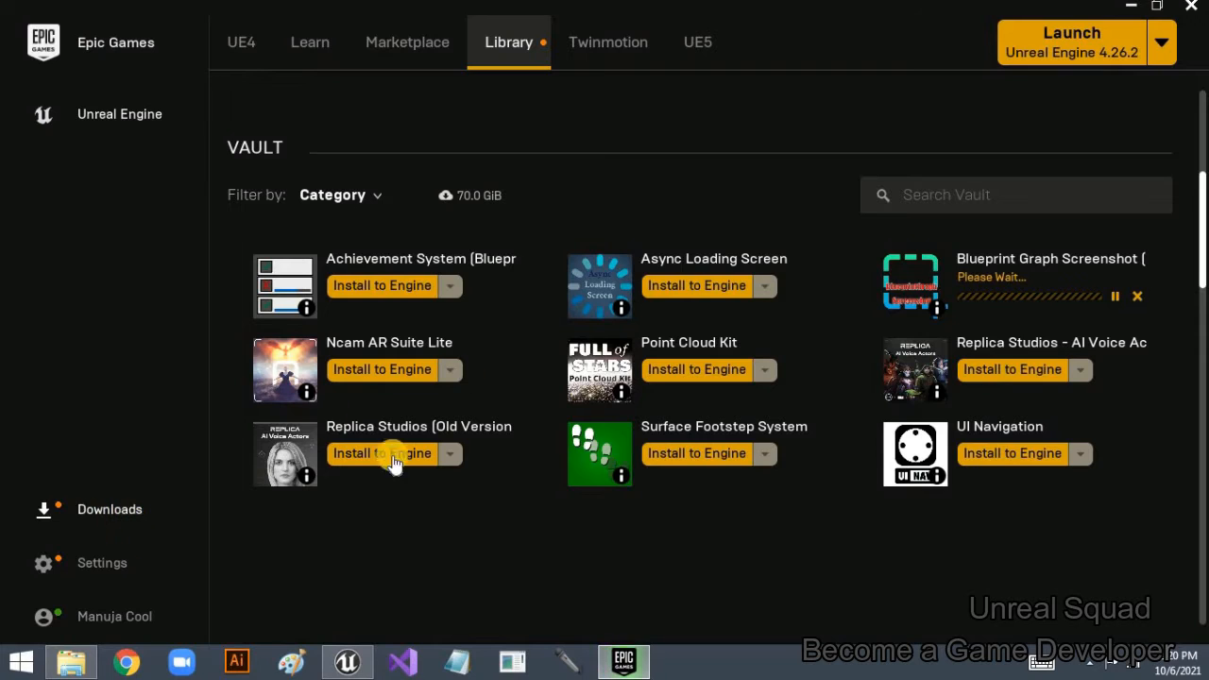
Step: Check the plugin's installation progress in the download tasks and return to the Vault
click(72, 507)
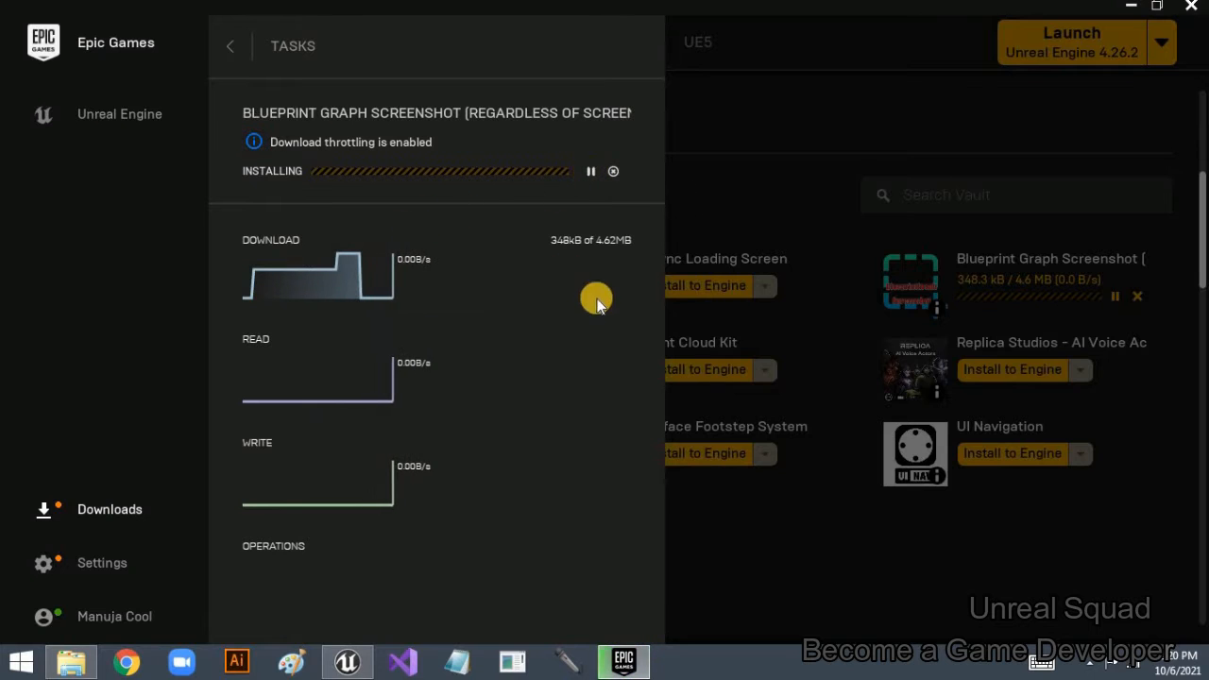
click(783, 187)
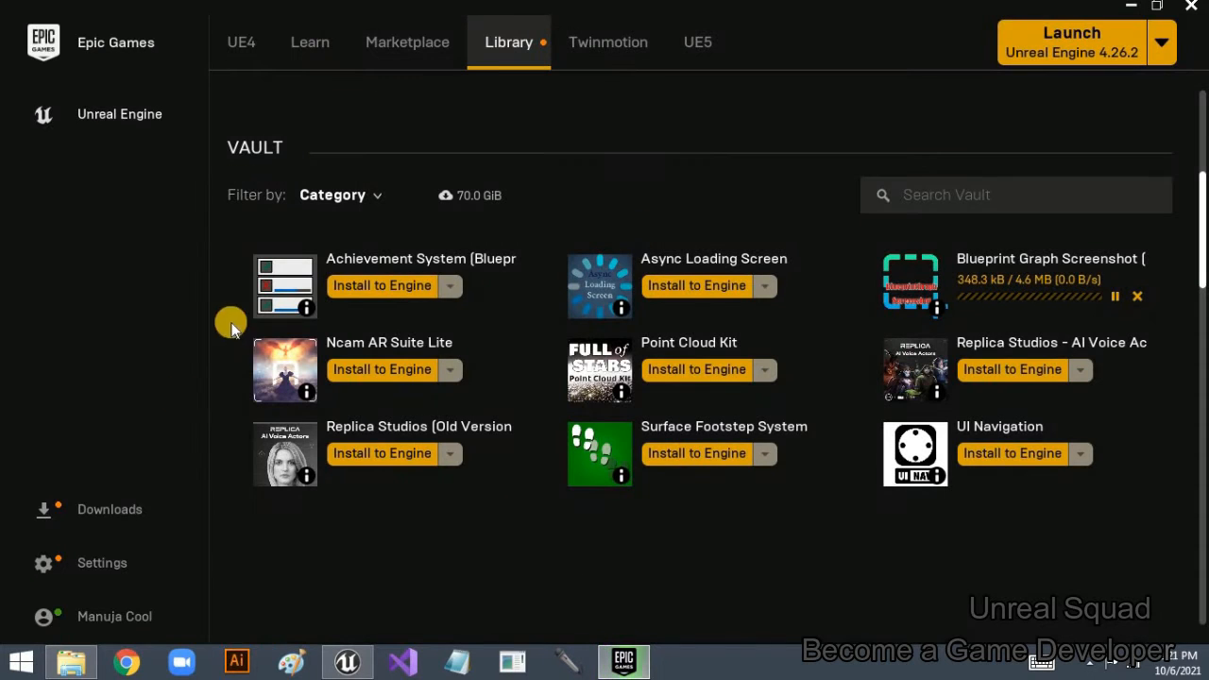
click(90, 514)
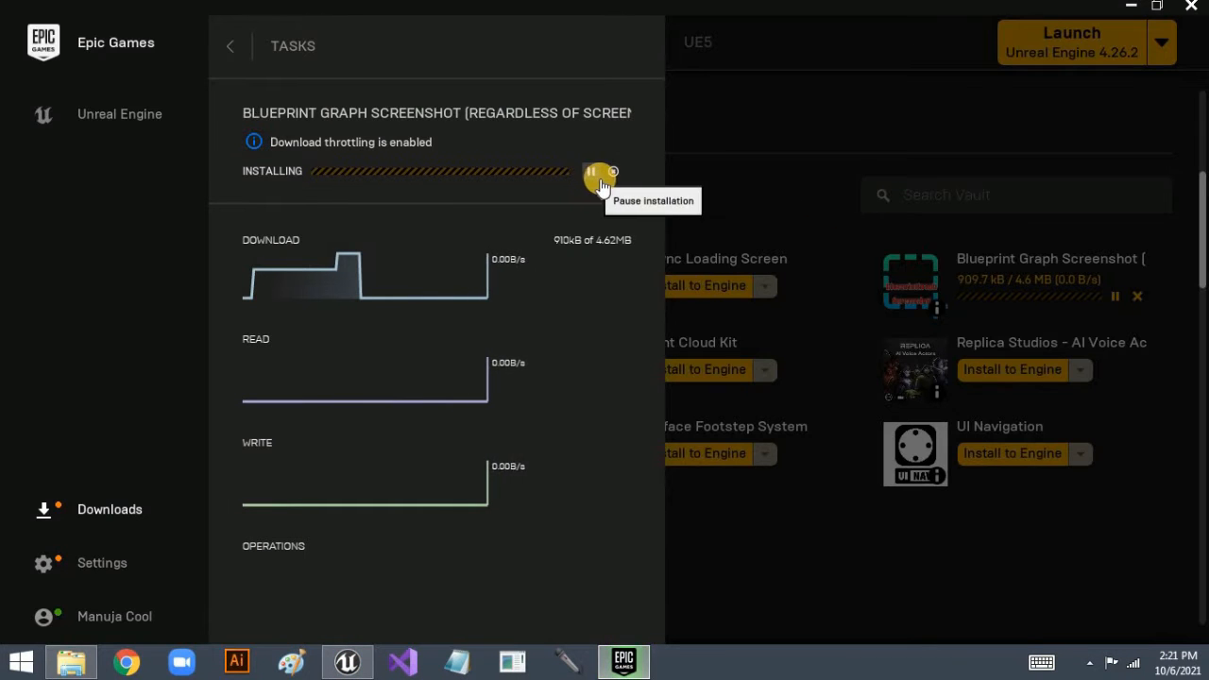
click(770, 170)
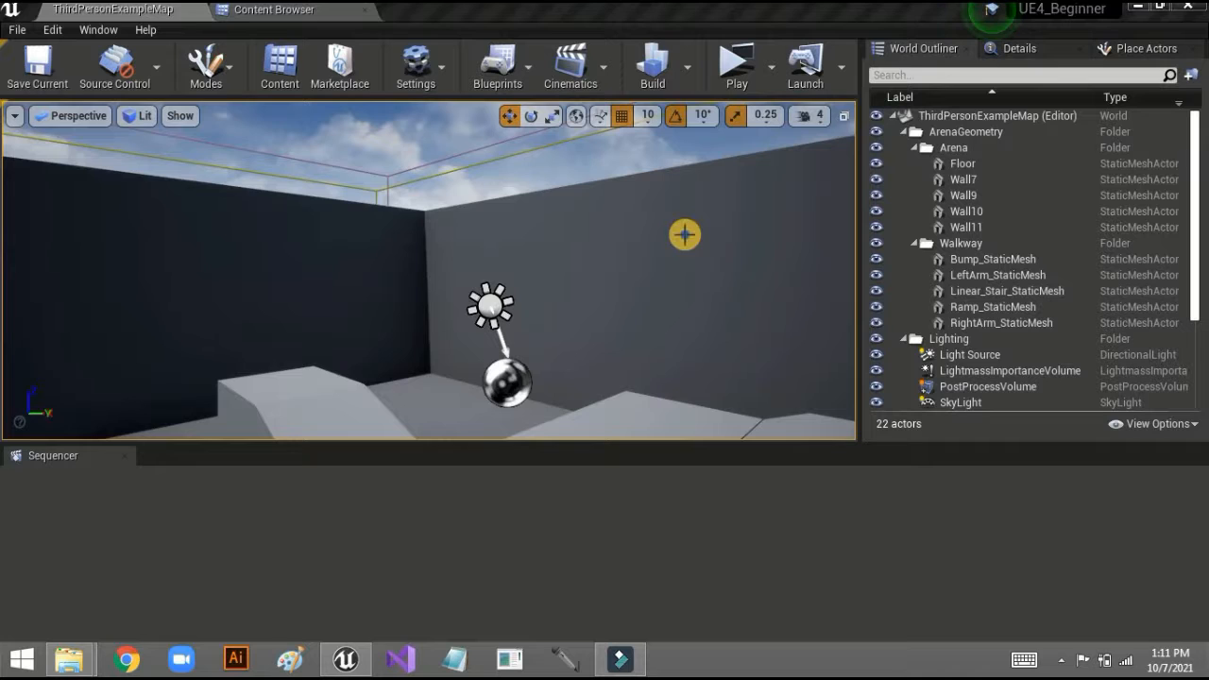
Step: In the Unreal Editor's UE4_Beginner project, open the plugin manager full size and enable the installed BlueprintGraphScreenshot plugin
right_drag(683, 235, 963, 402)
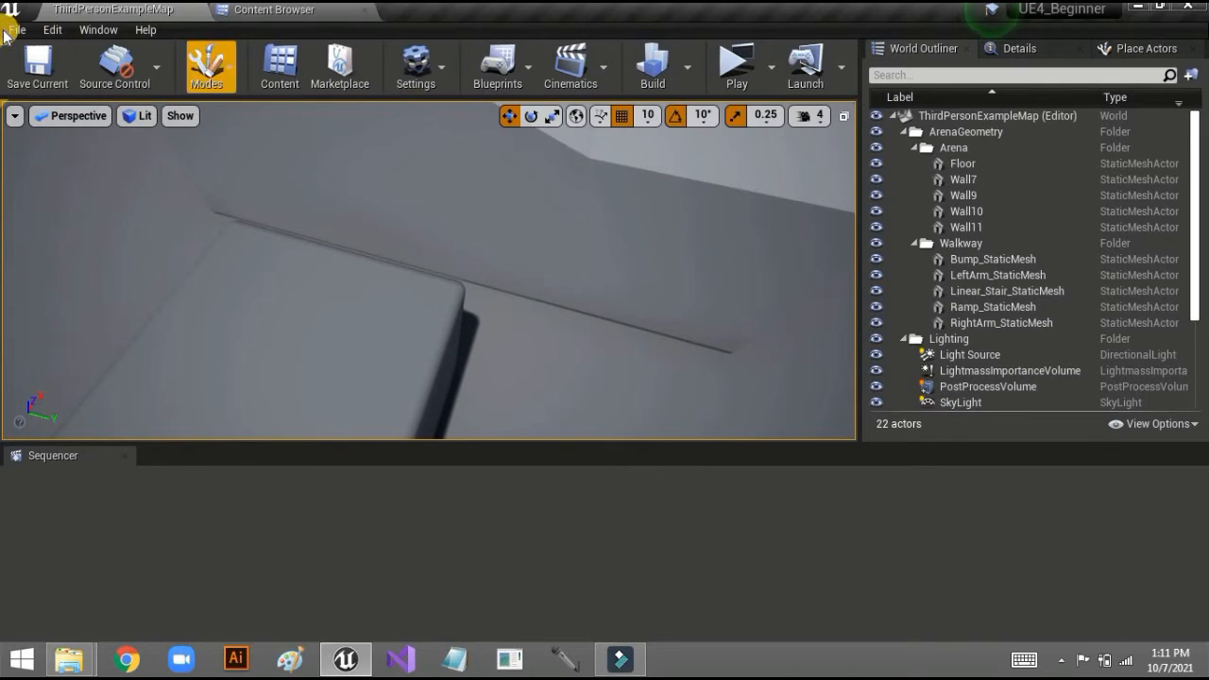
click(52, 31)
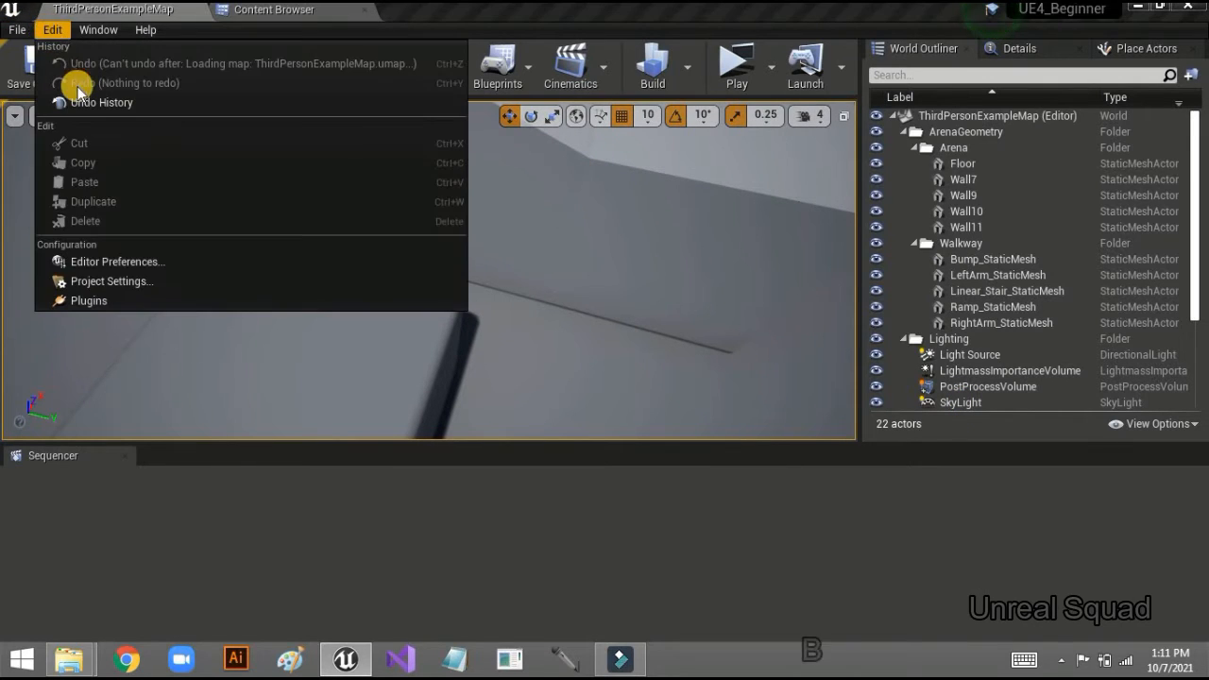
click(145, 301)
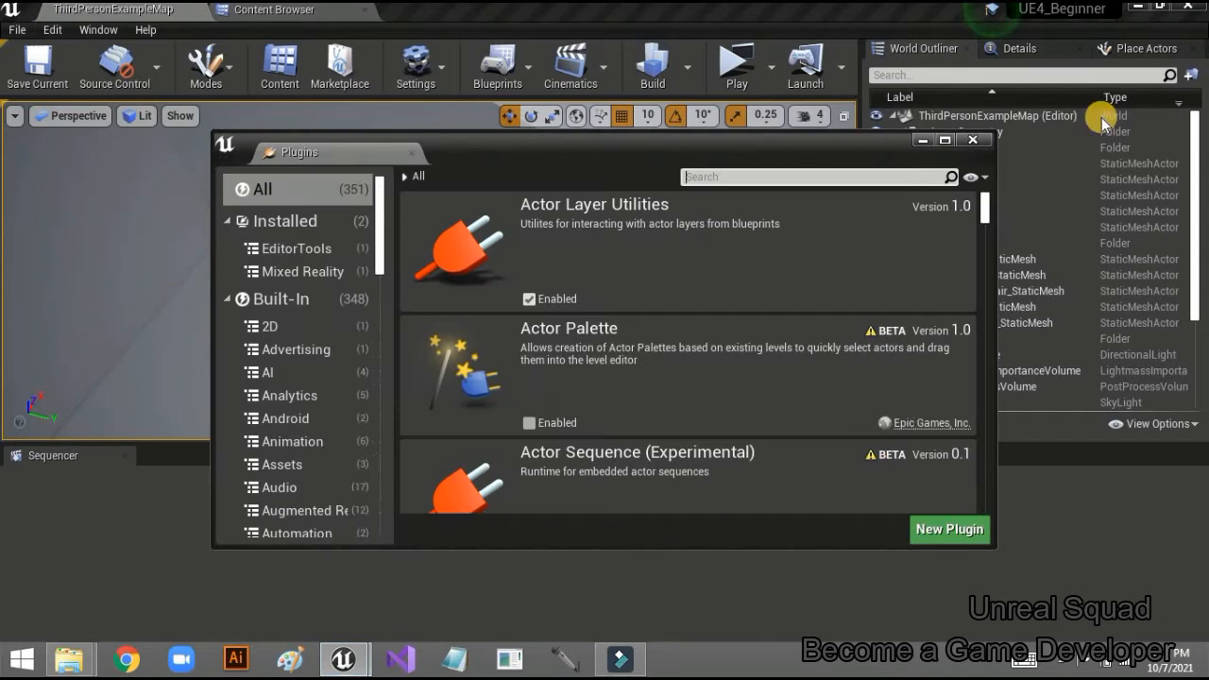
click(945, 140)
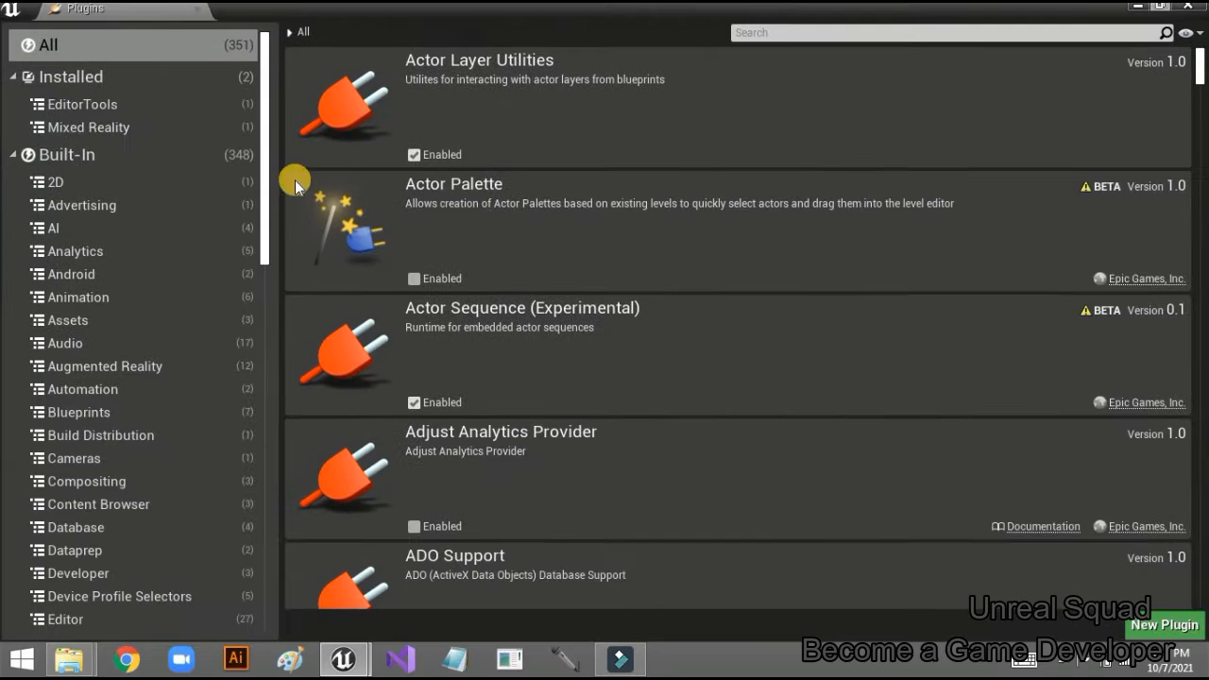
click(91, 84)
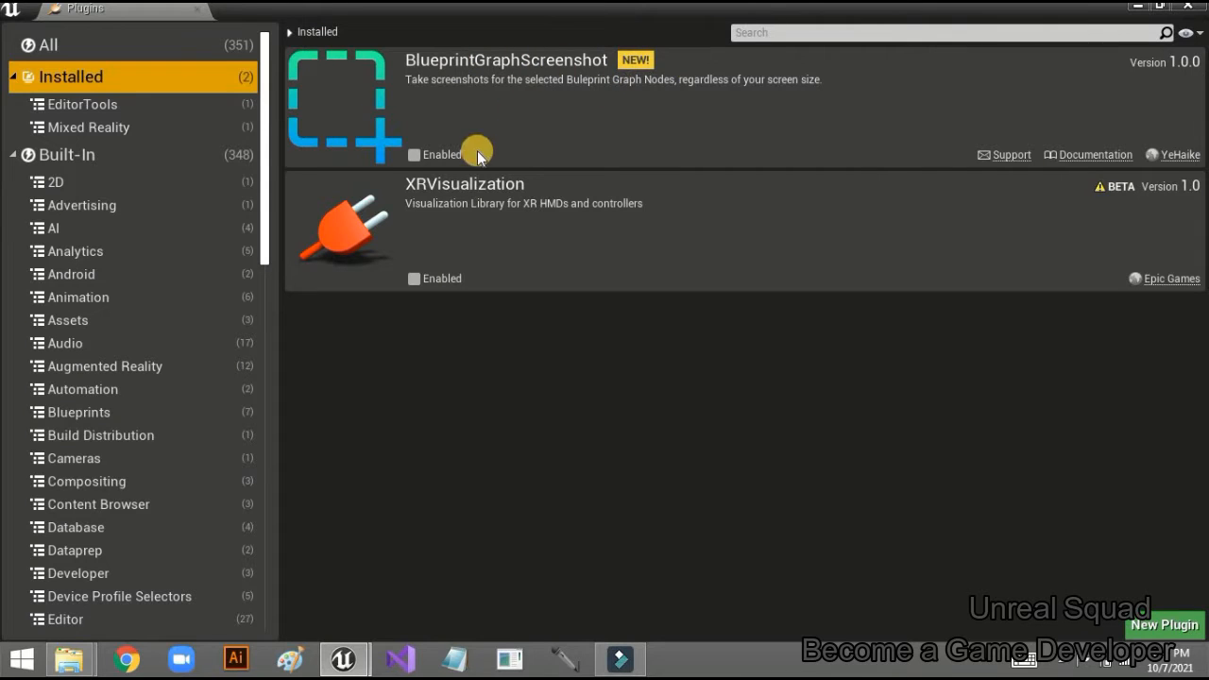
click(421, 155)
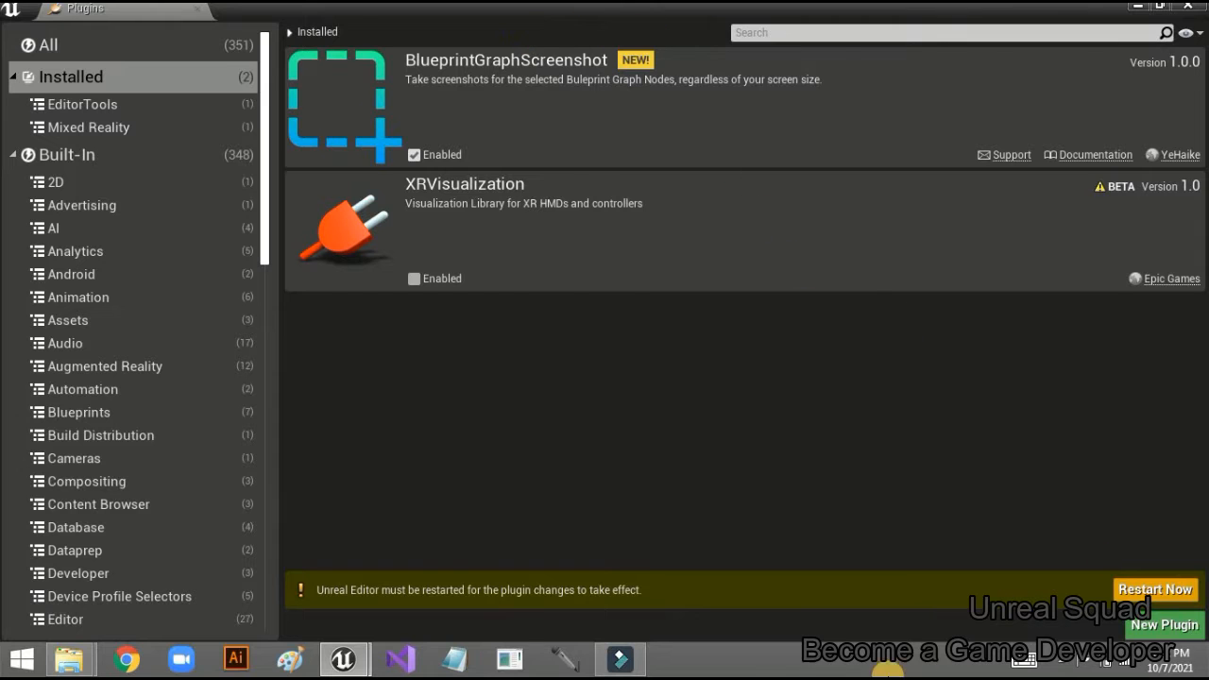
mouse_move(605, 659)
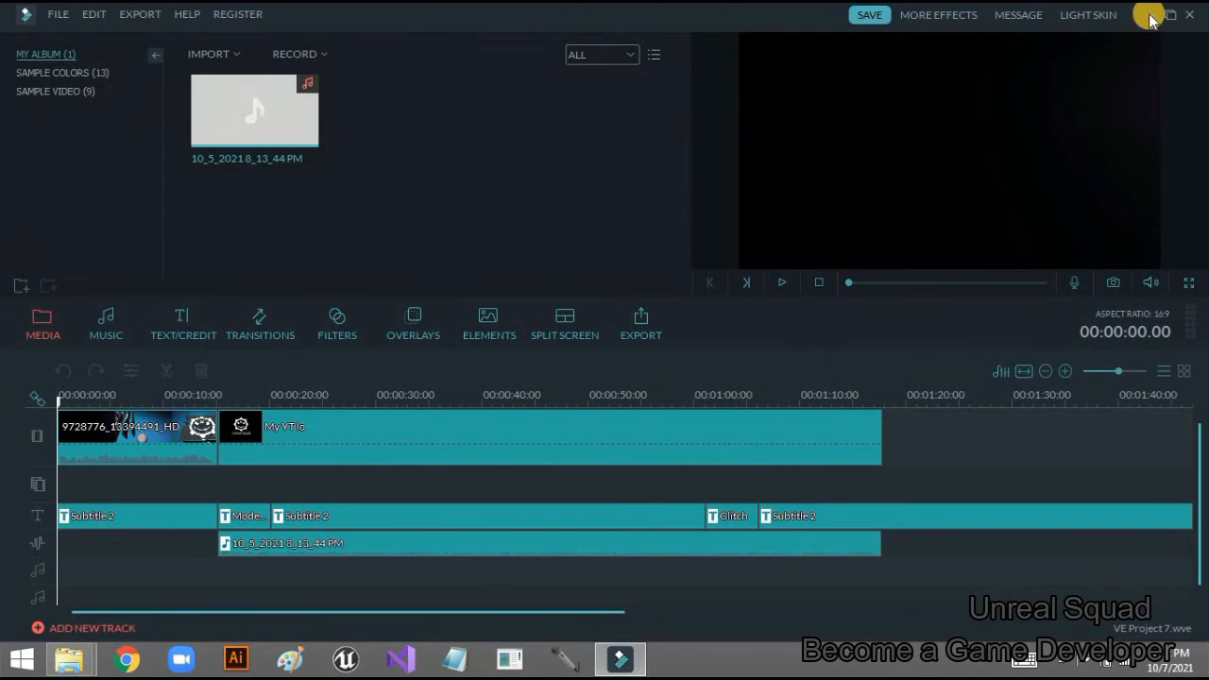
click(1148, 15)
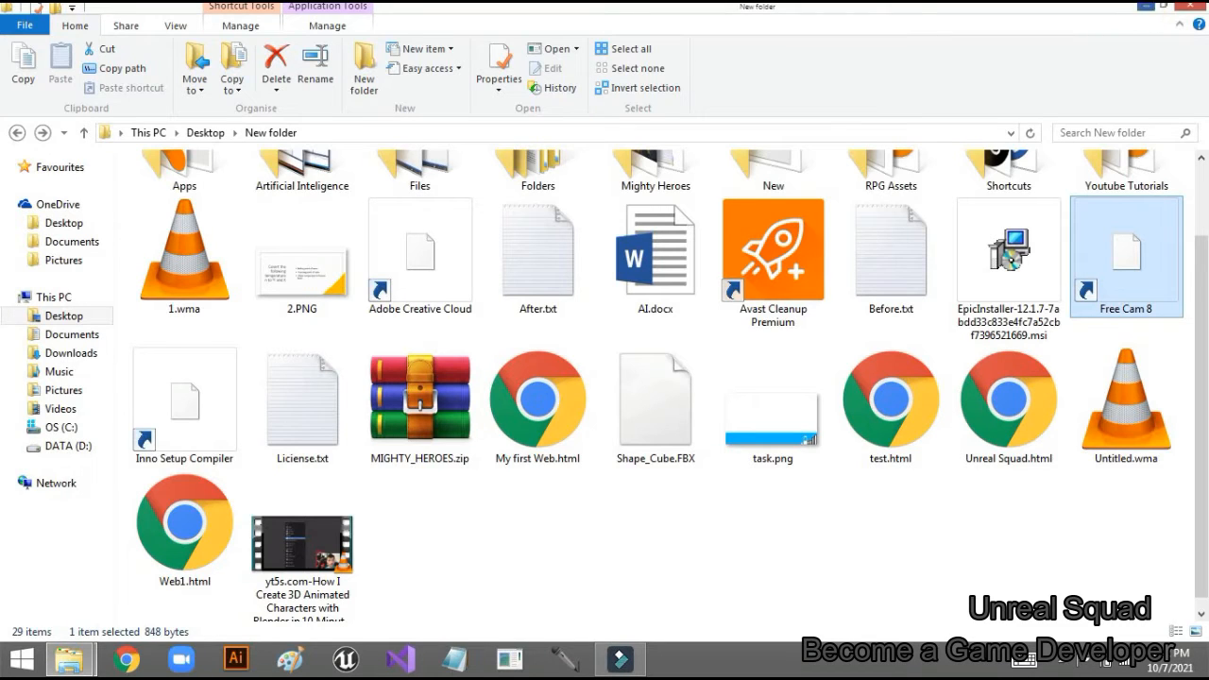
click(1144, 10)
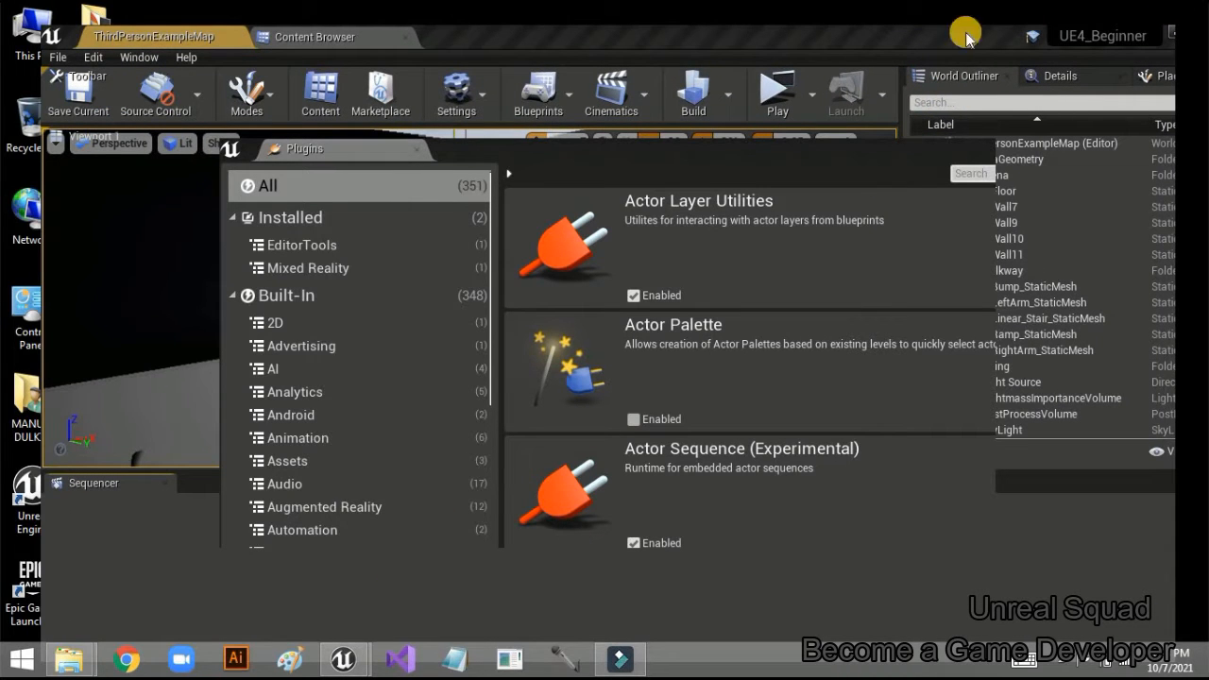
Step: Maximize the UE4_Beginner editor and its Plugins window and list only the installed plugins
click(938, 145)
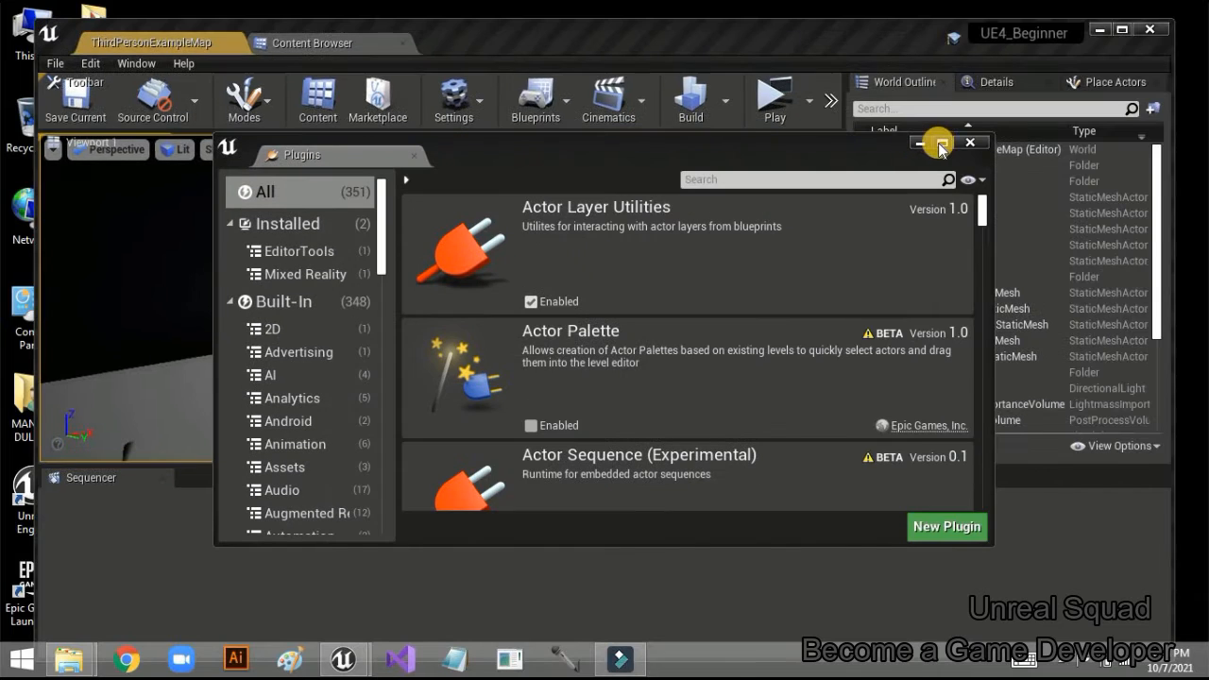
click(1122, 30)
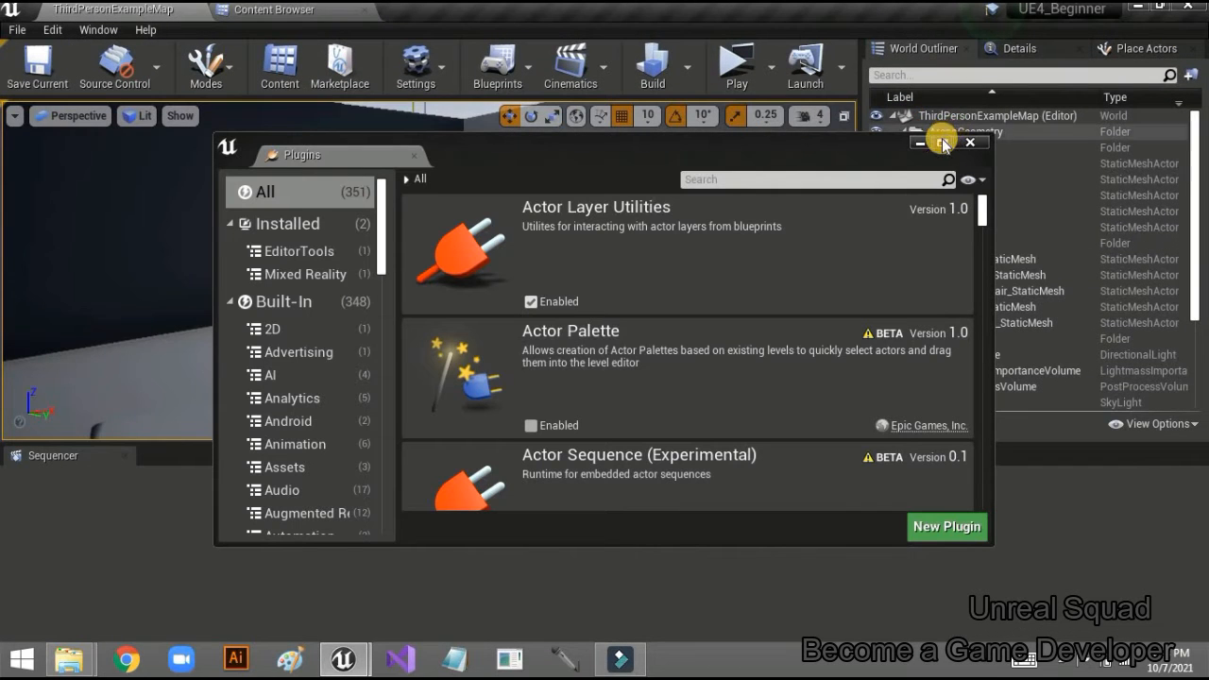
click(942, 141)
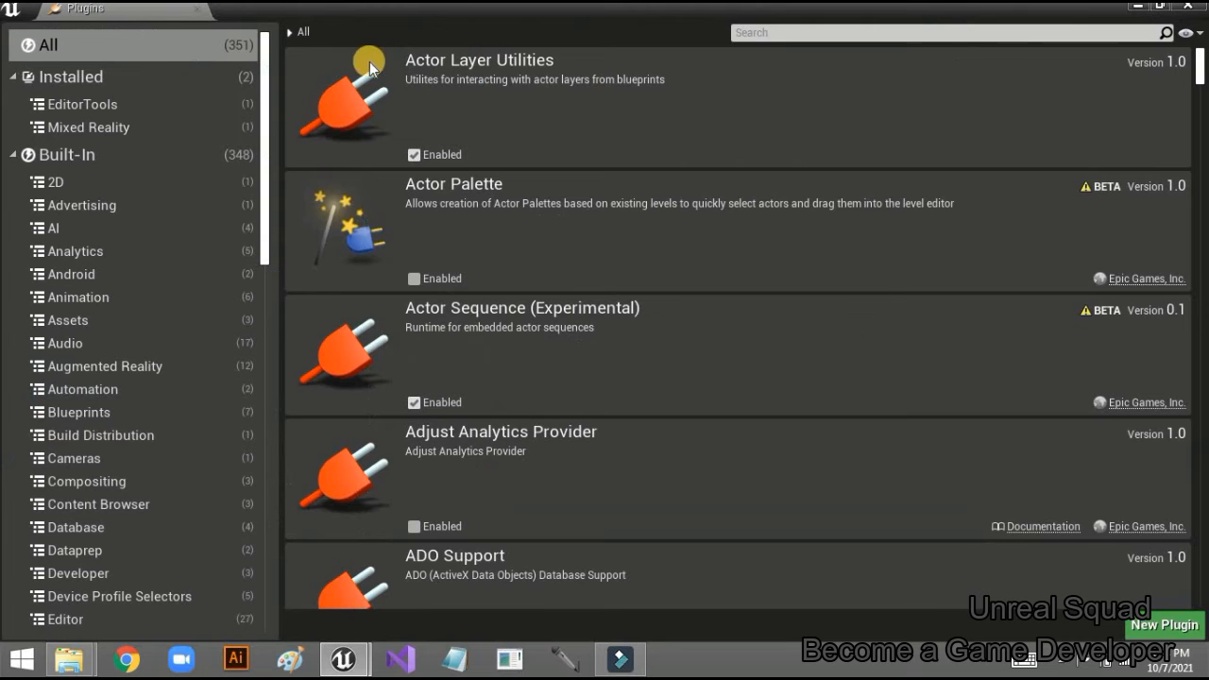
click(92, 71)
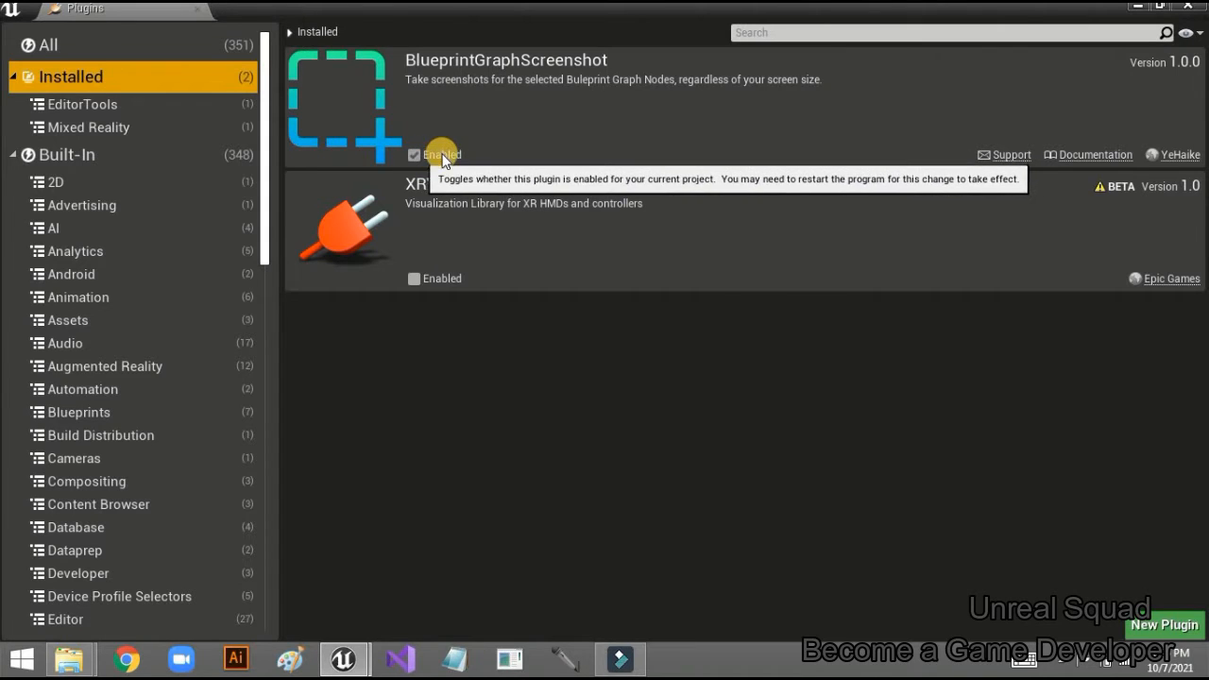
Step: Turn the BlueprintGraphScreenshot plugin off and enable it again
click(415, 156)
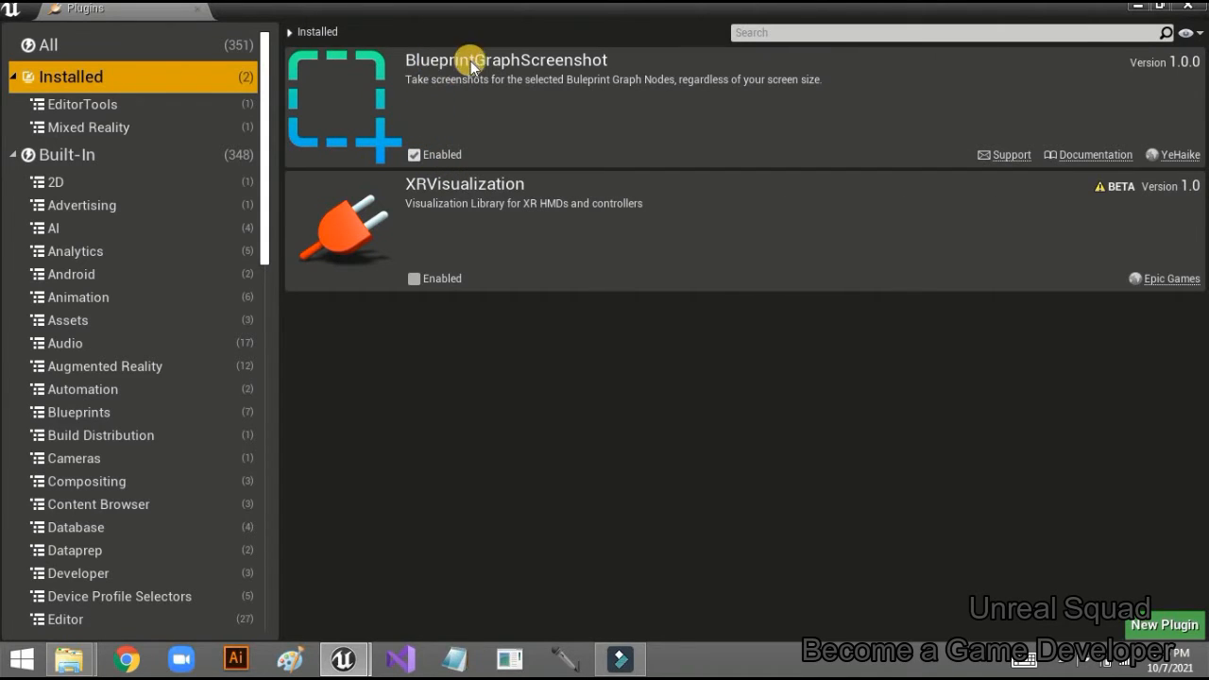
click(440, 155)
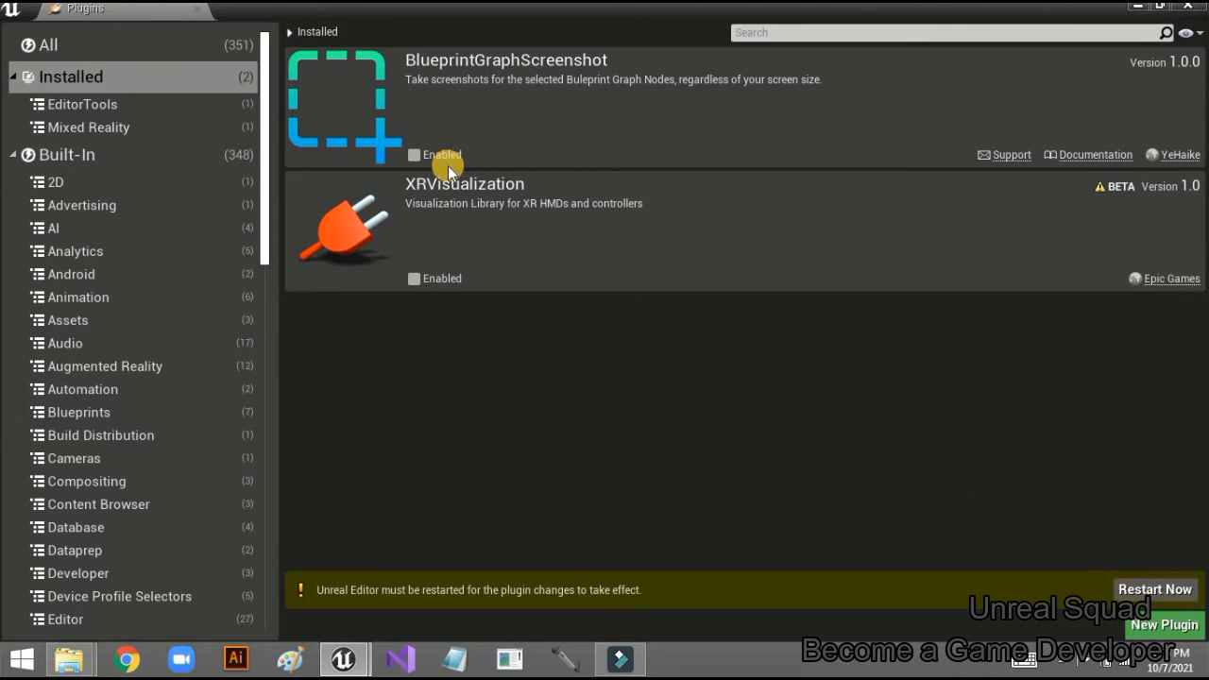
click(443, 161)
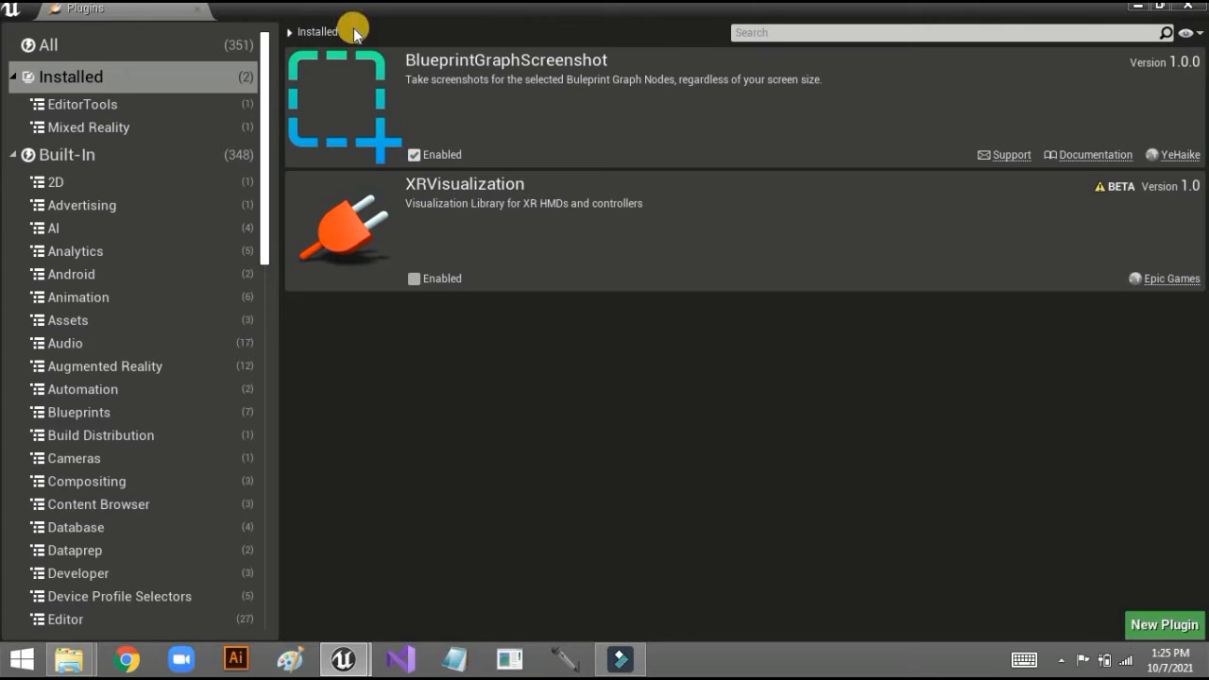
click(298, 32)
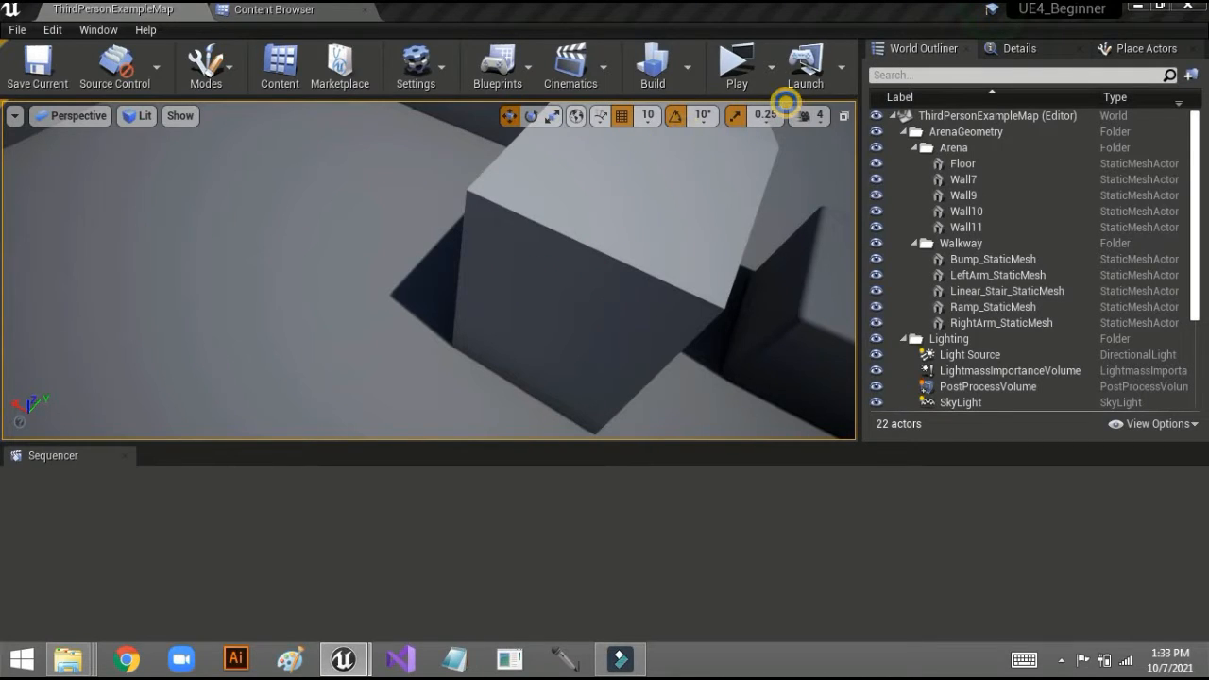
Step: Bring the Plugins window back up to check that BlueprintGraphScreenshot is enabled, and minimize the window
click(566, 273)
mouse_move(343, 659)
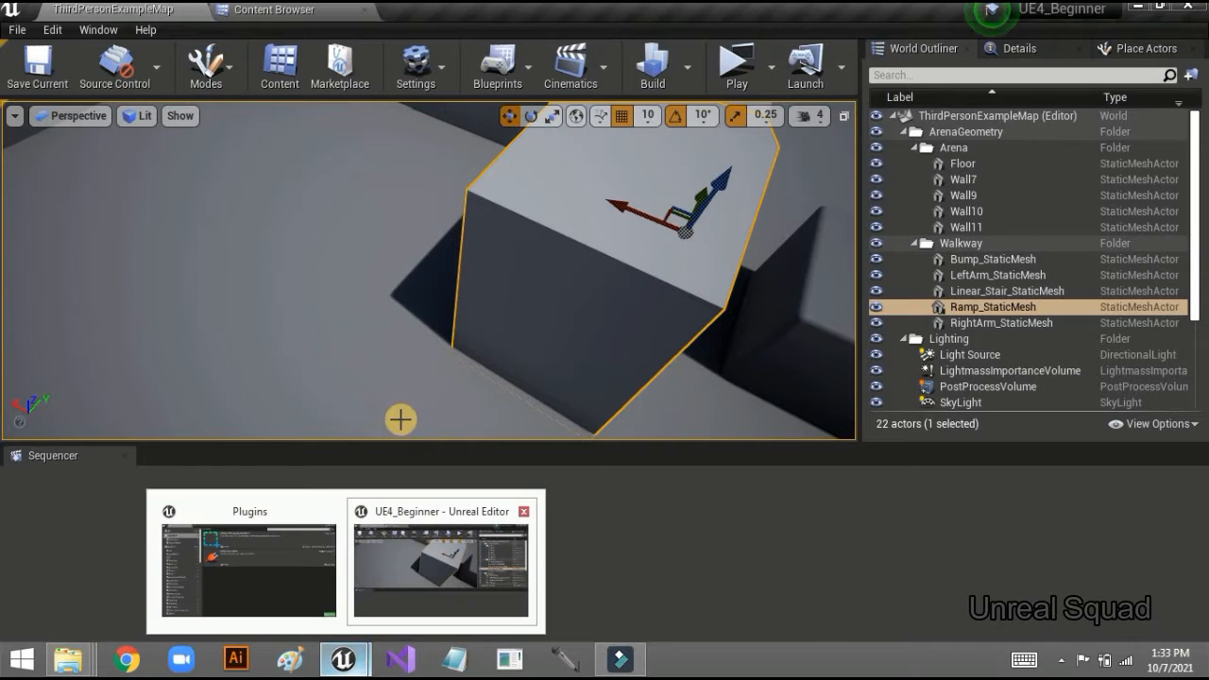
click(321, 514)
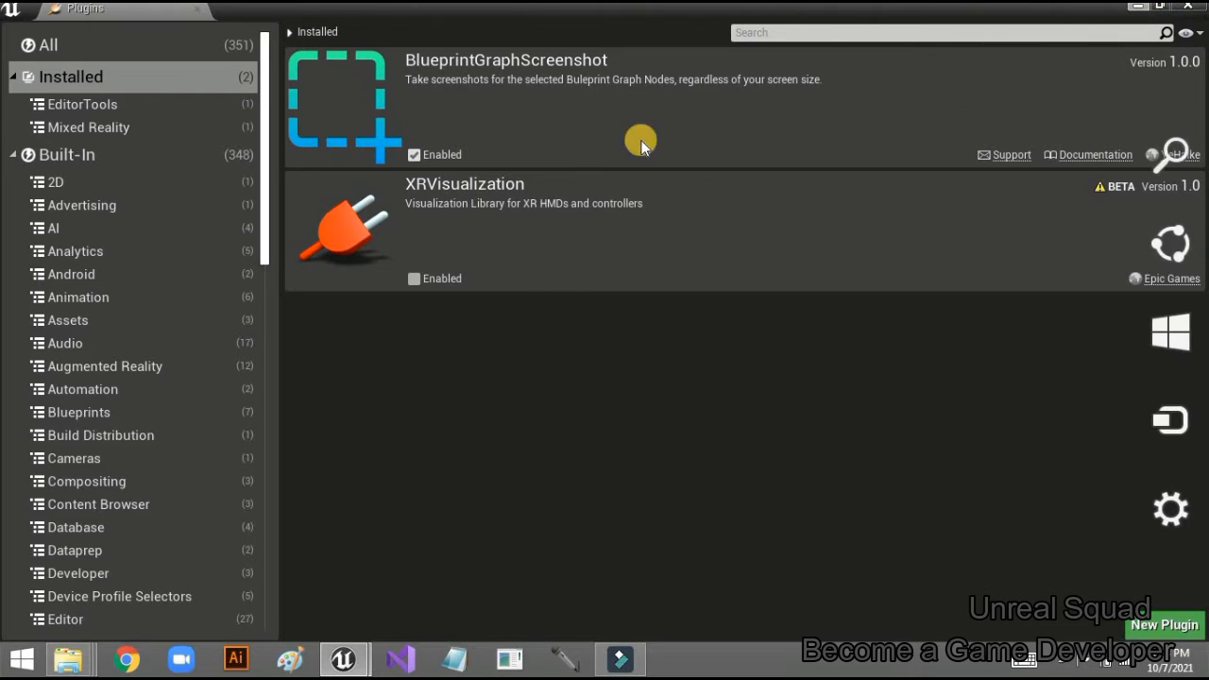
click(1137, 7)
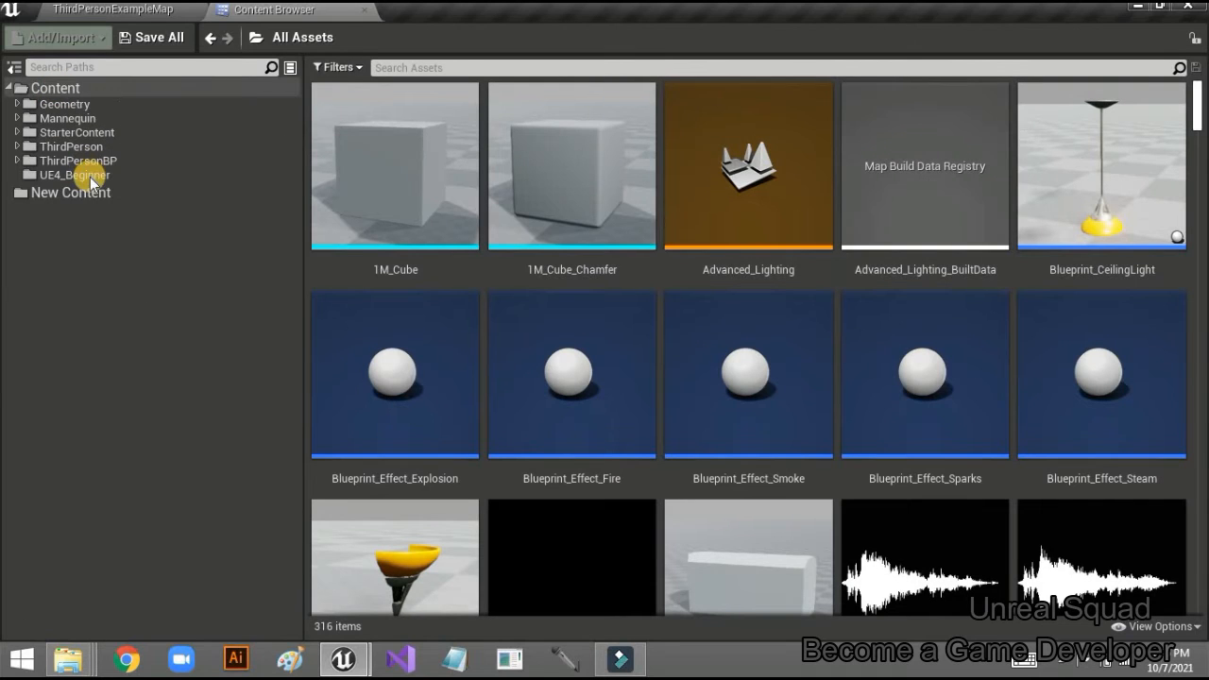
Step: Open the ThirdPersonCharacter blueprint from the project's ThirdPersonBP/Blueprints content folder
click(104, 162)
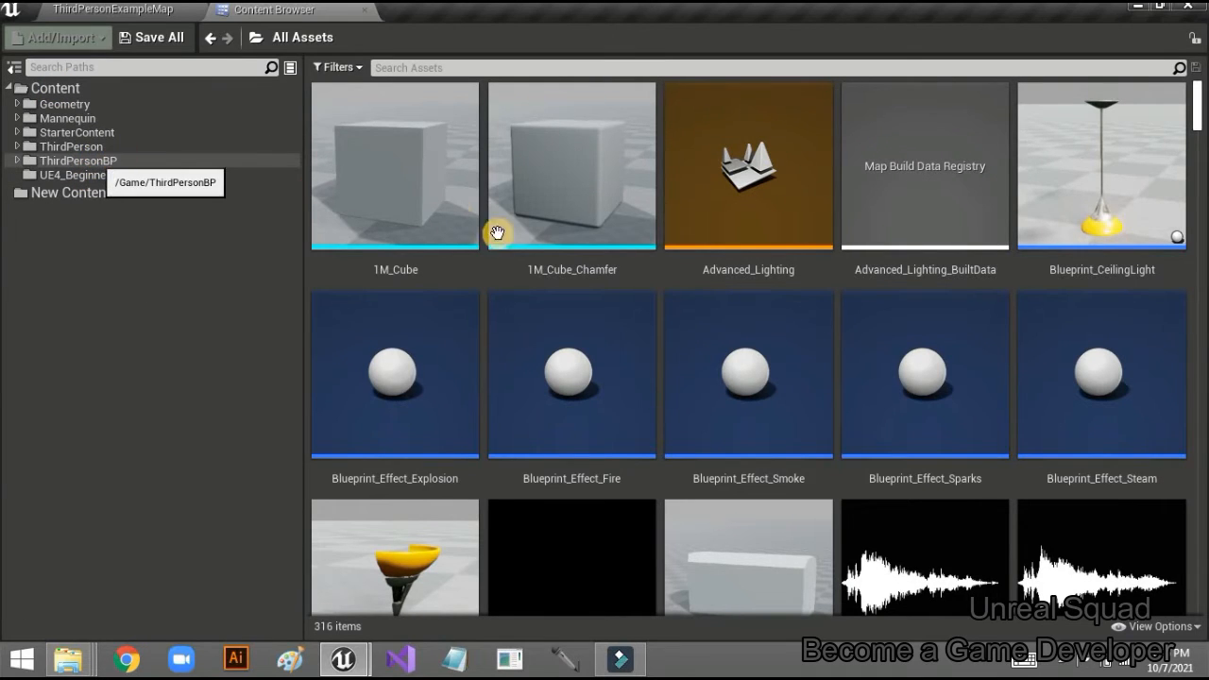
double_click(419, 195)
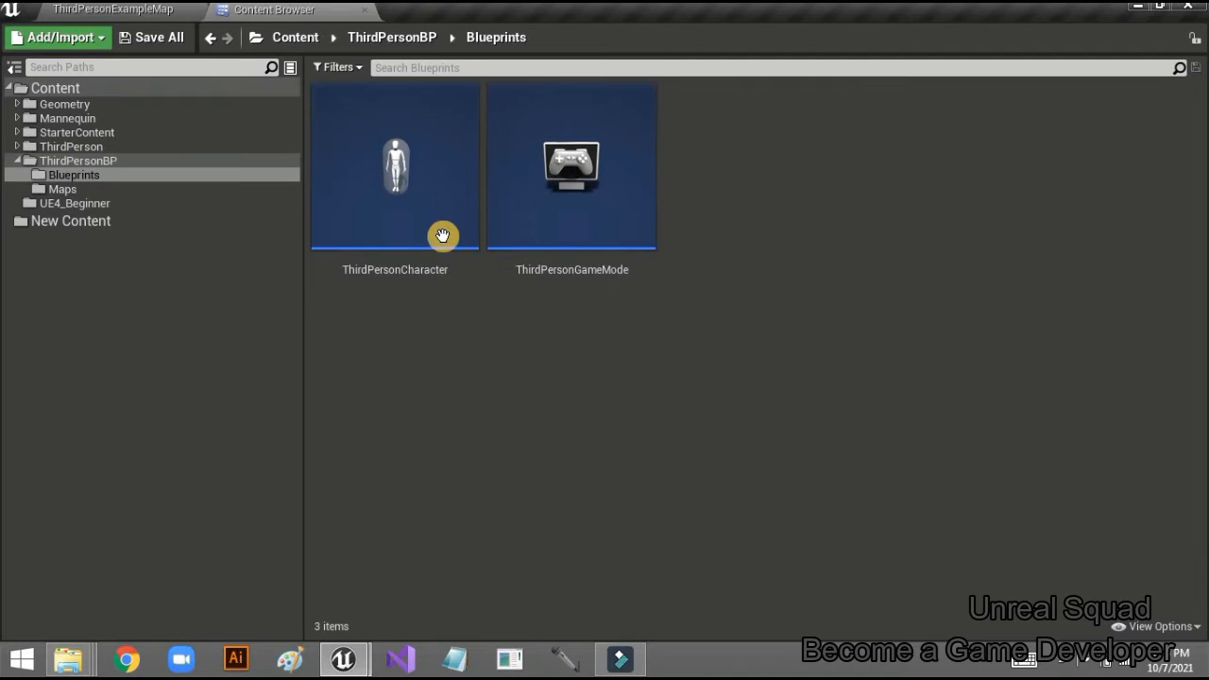
mouse_move(403, 230)
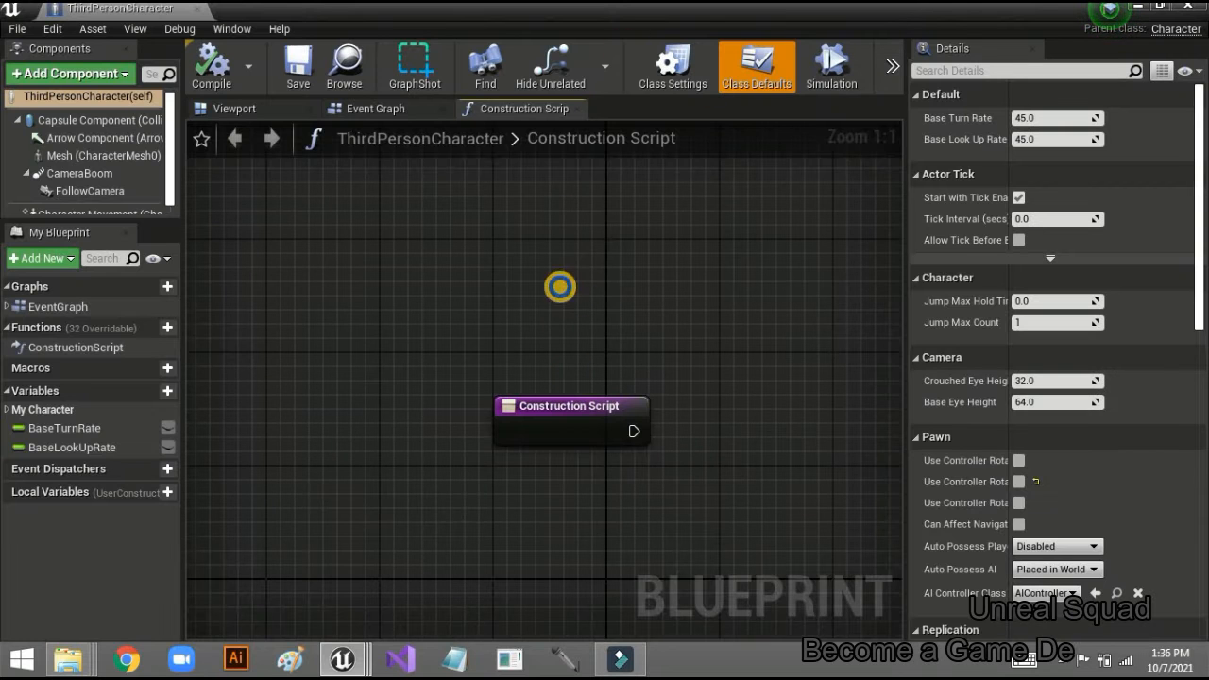
Step: Look over the ThirdPersonCharacter blueprint's Construction Script graph and the character model in its viewport
right_drag(583, 303, 434, 316)
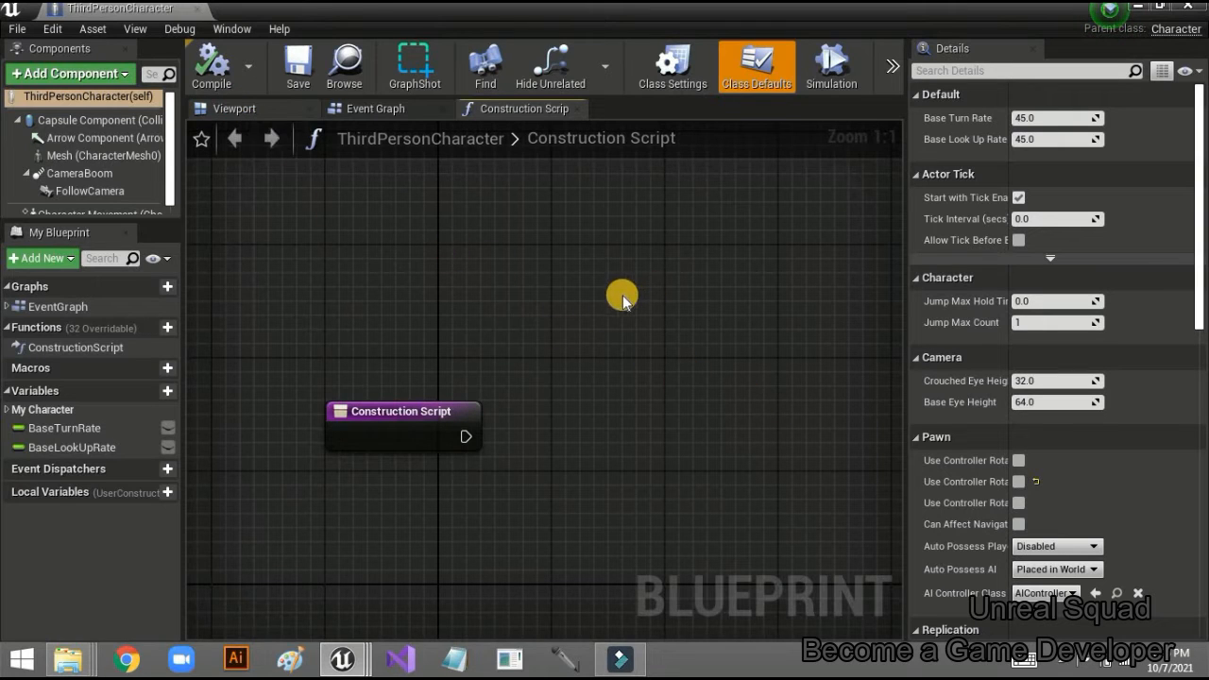
click(583, 434)
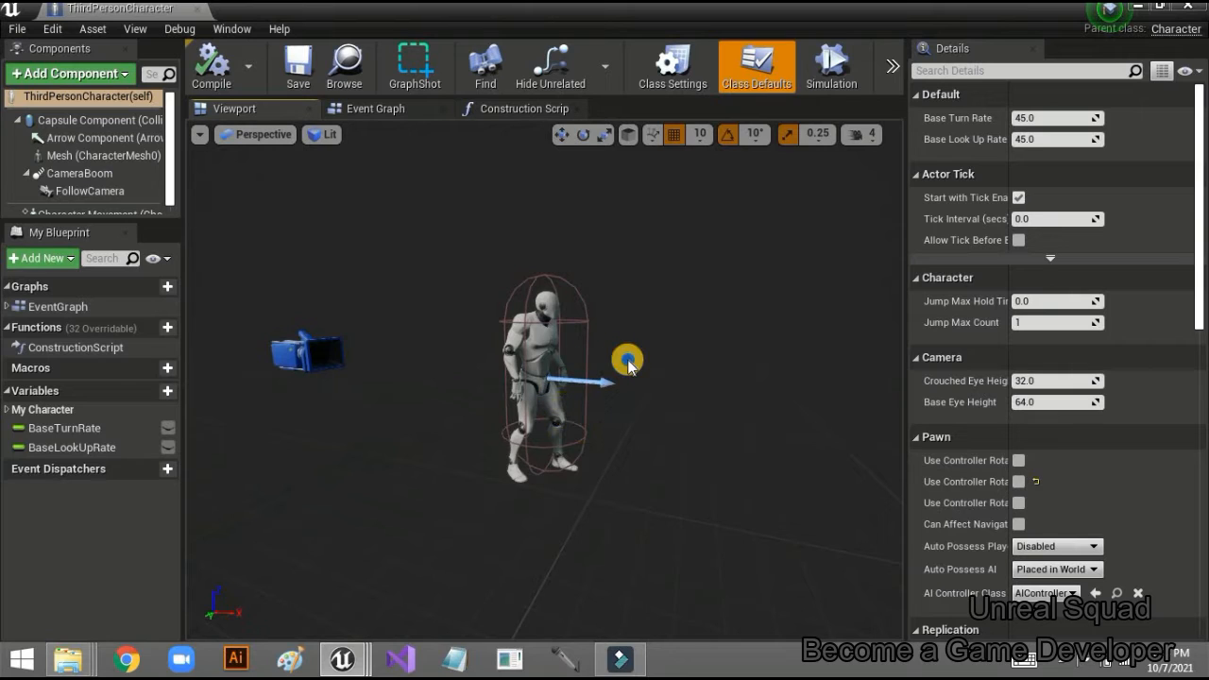
click(600, 389)
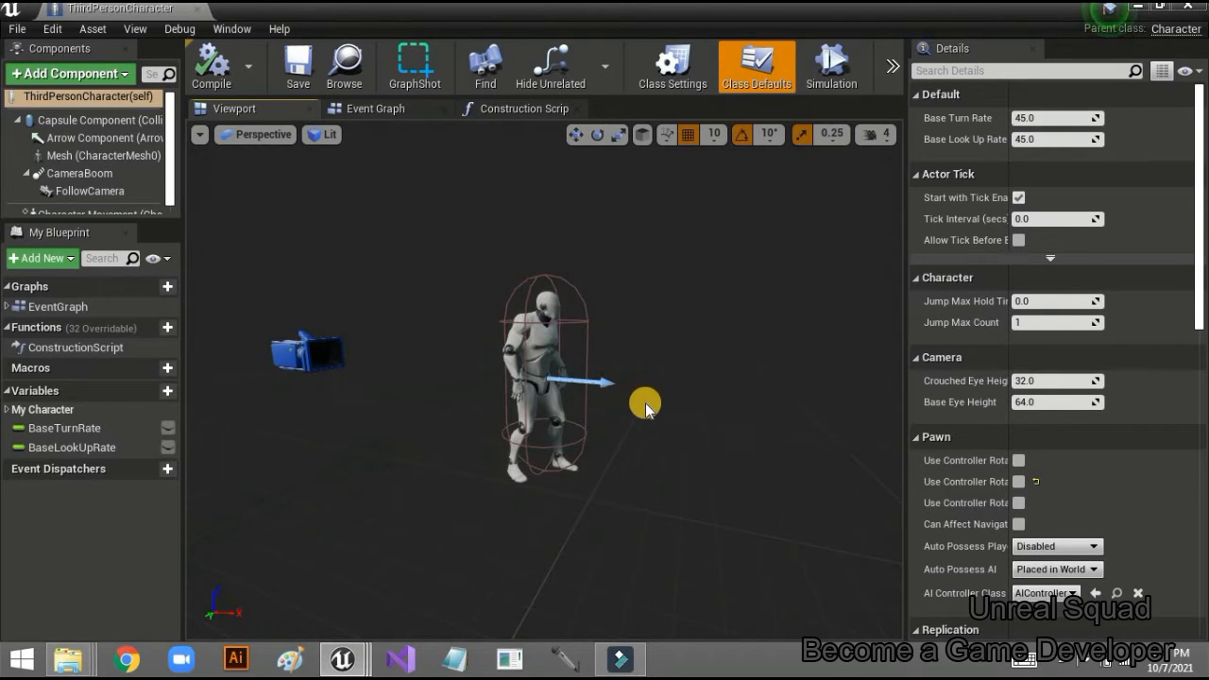
drag(702, 413, 661, 302)
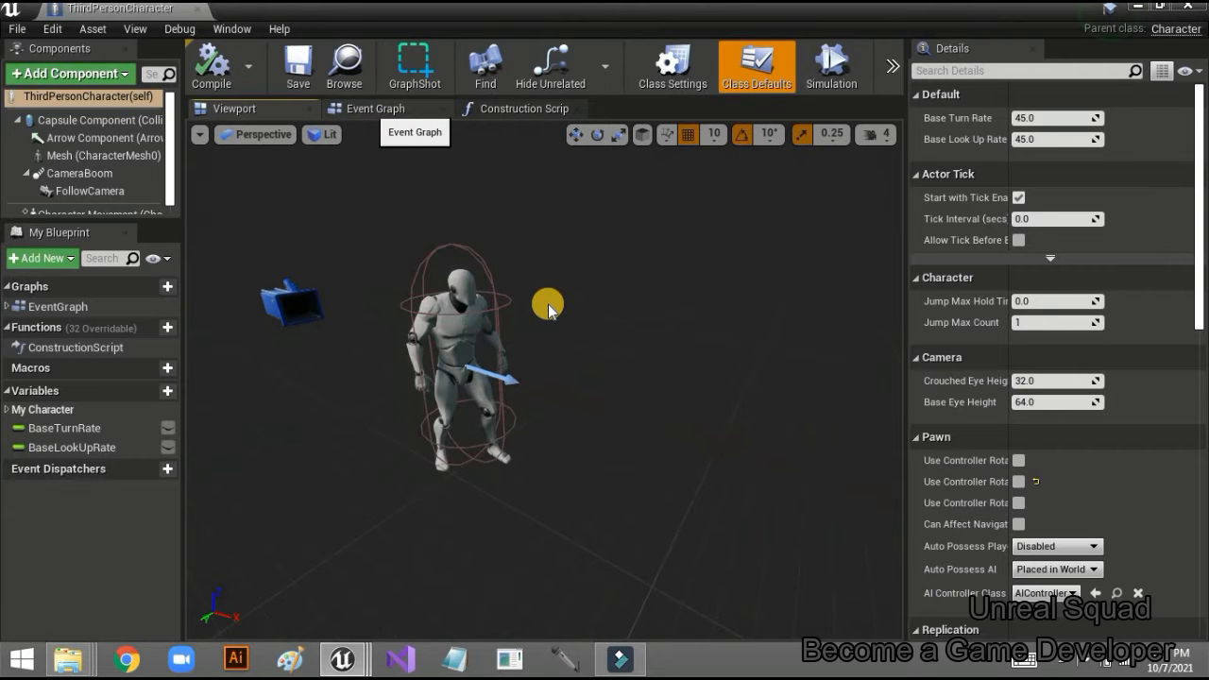
Step: Take a GraphShot screenshot of the ThirdPersonCharacter Event Graph with all its input node groups in frame
scroll(524, 314, down, 6)
right_drag(651, 349, 472, 426)
scroll(500, 388, up, 5)
scroll(497, 514, up, 5)
scroll(621, 520, down, 12)
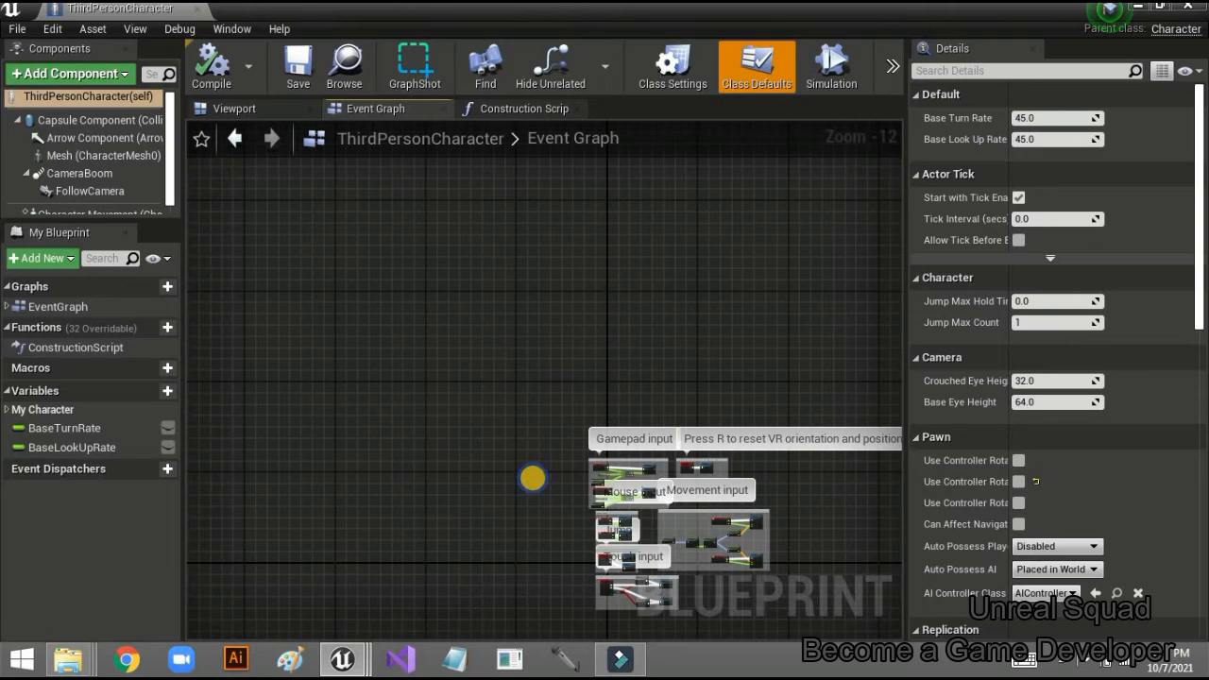
right_drag(664, 286, 762, 198)
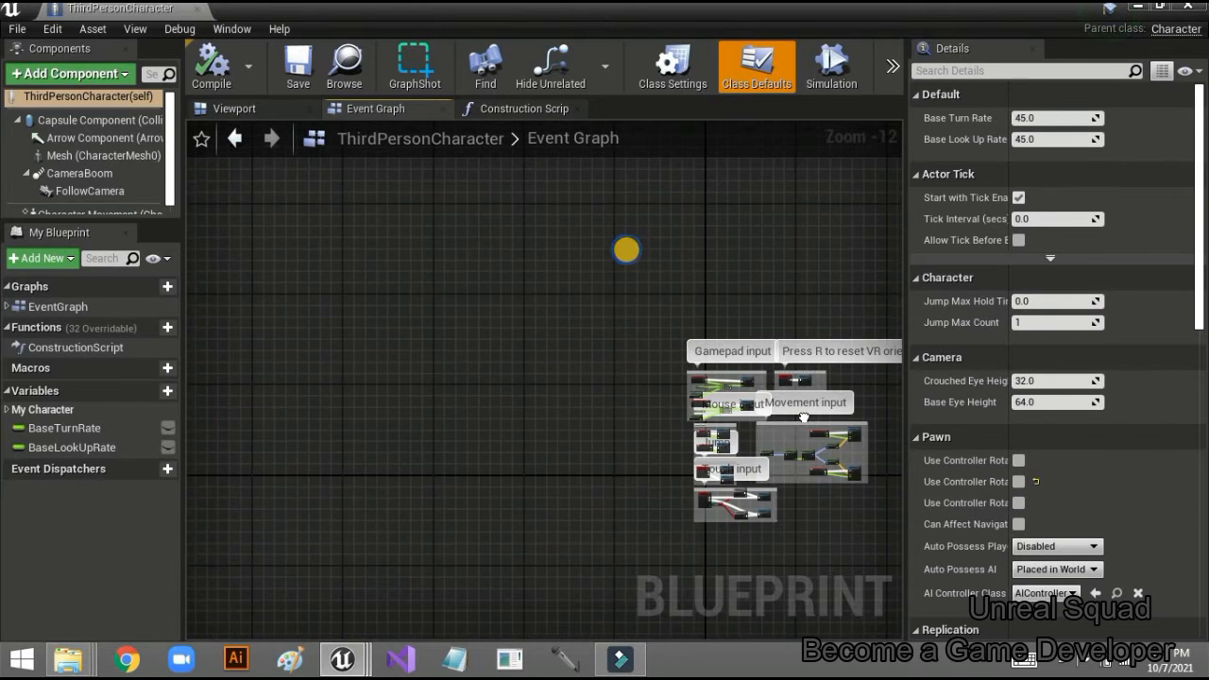
right_drag(596, 261, 540, 242)
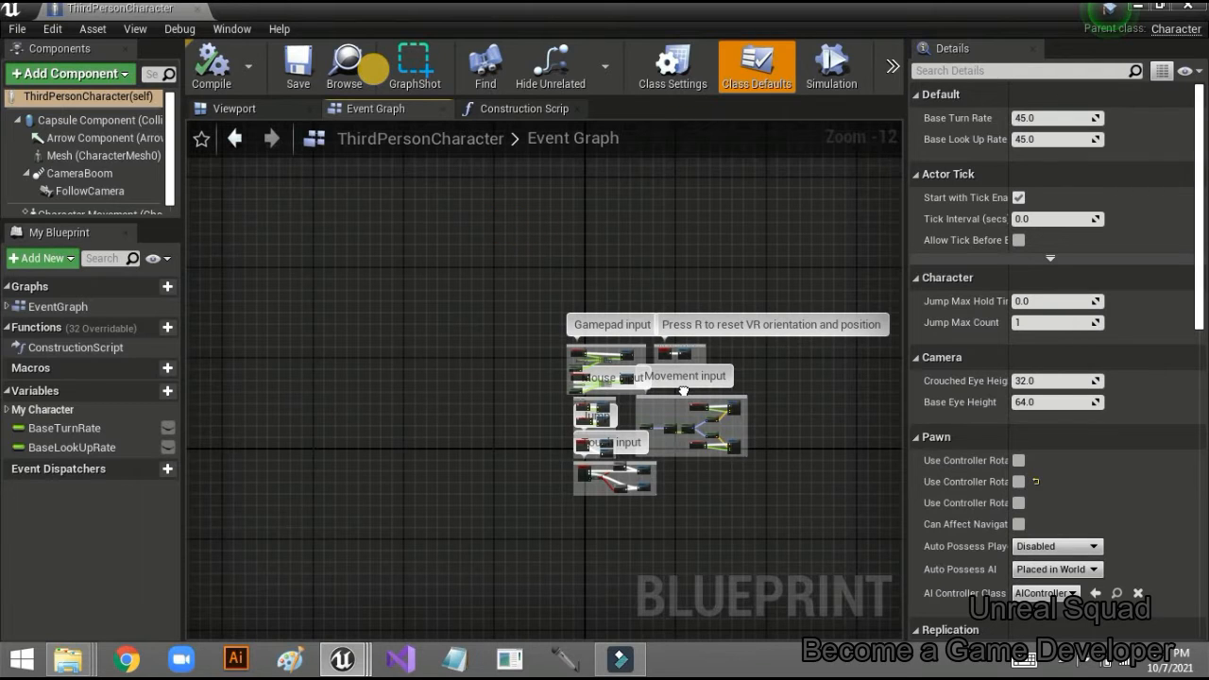
right_drag(683, 390, 647, 386)
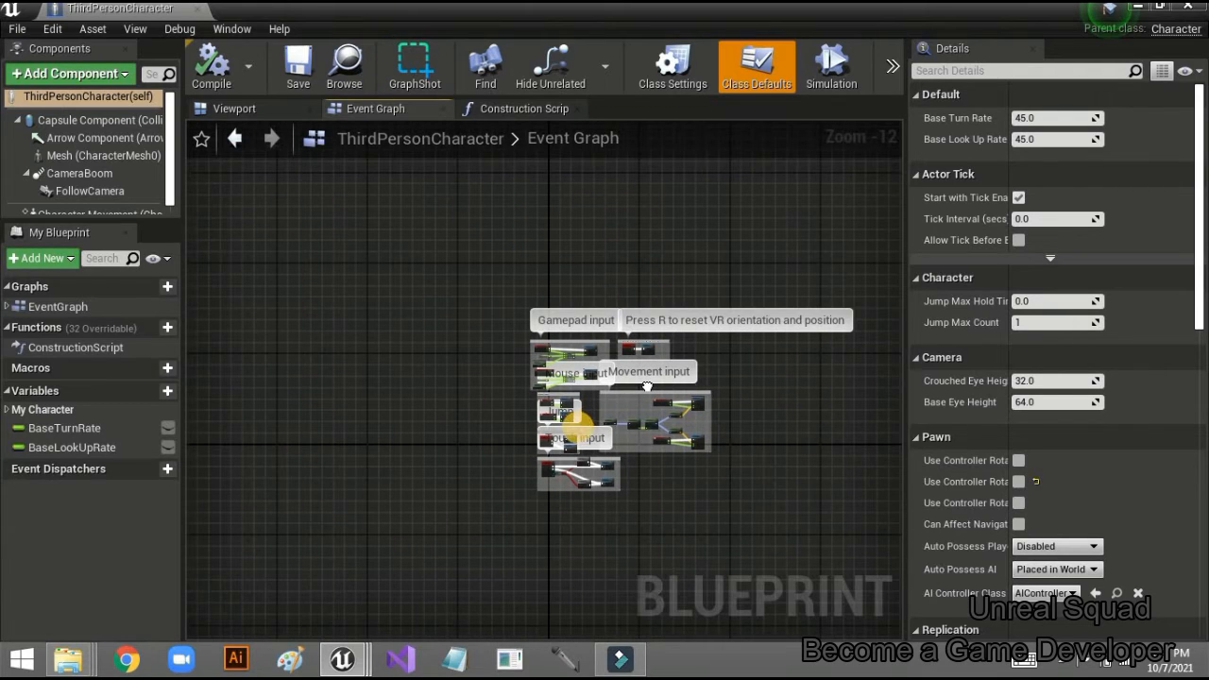
right_drag(615, 322, 507, 260)
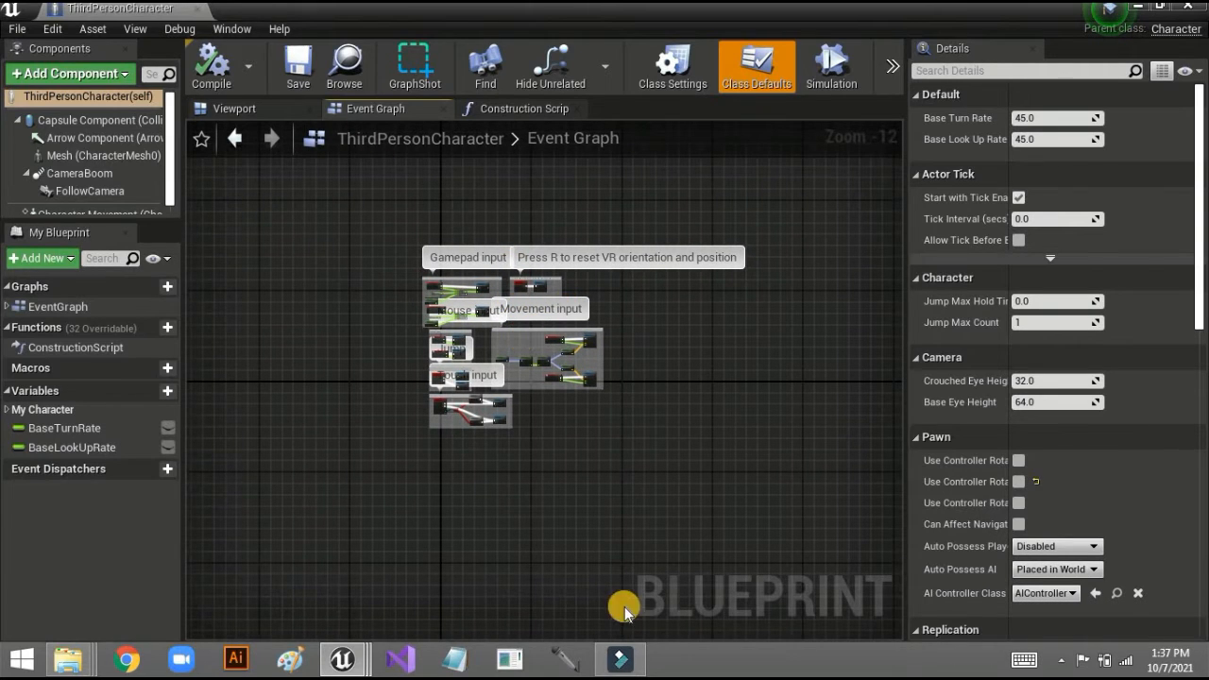
scroll(607, 539, up, 3)
scroll(356, 210, up, 4)
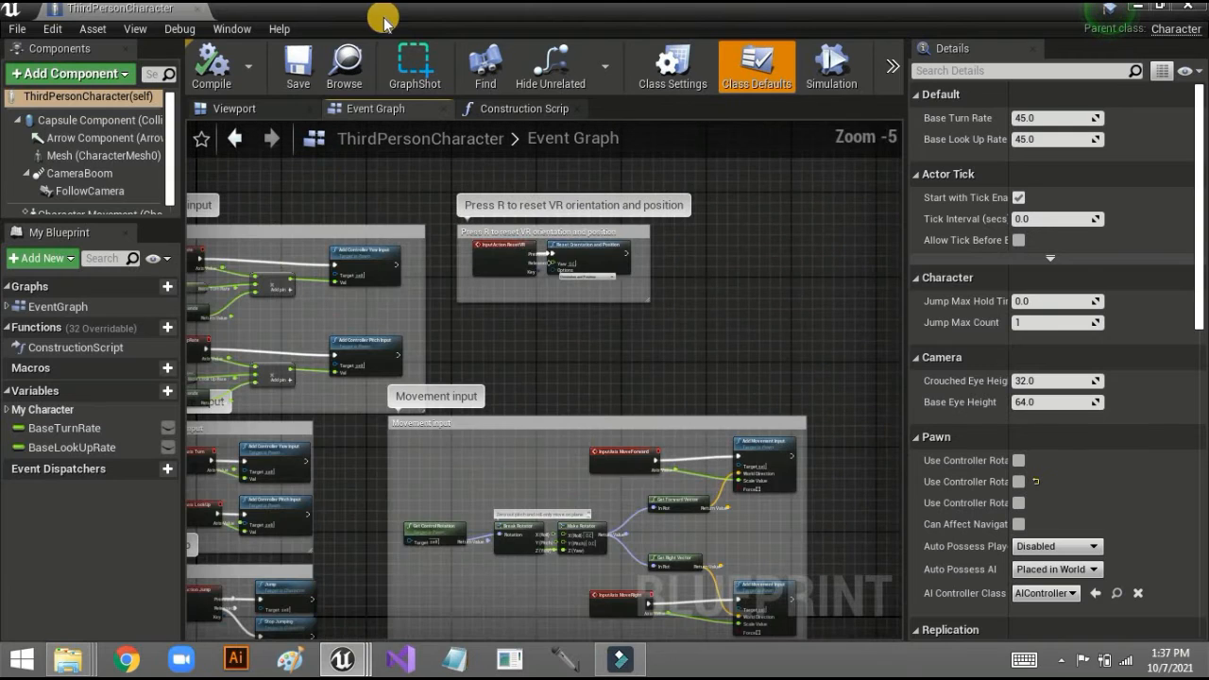
scroll(420, 255, down, 2)
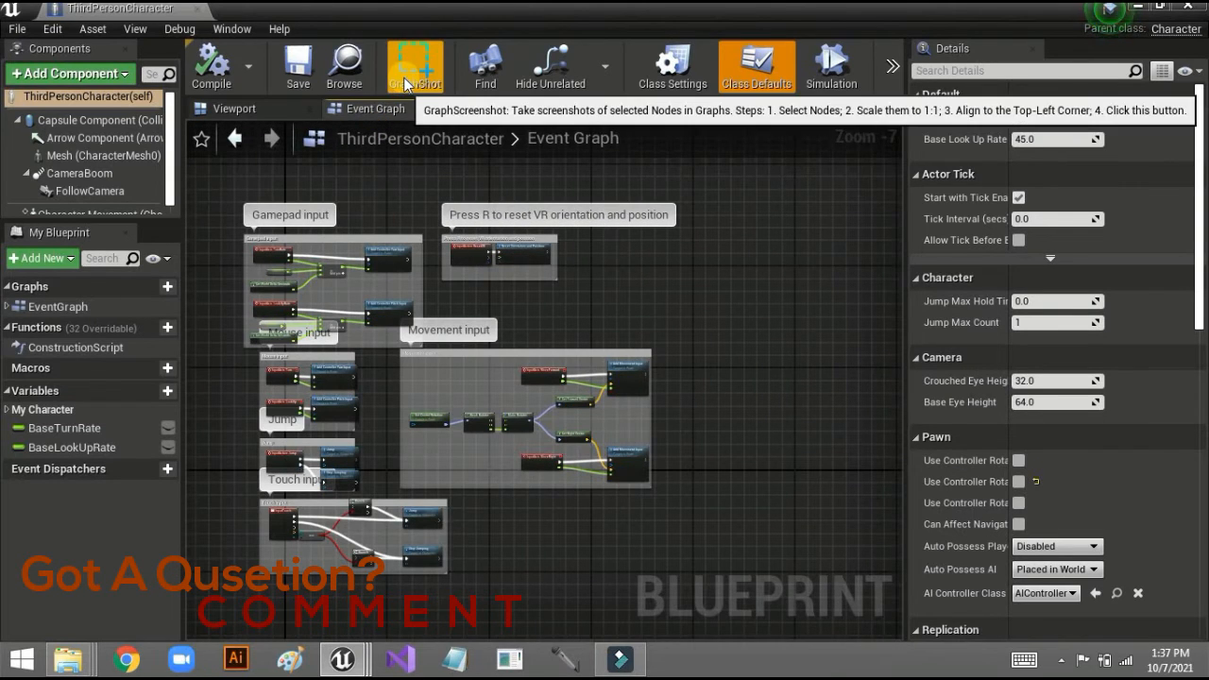
click(405, 84)
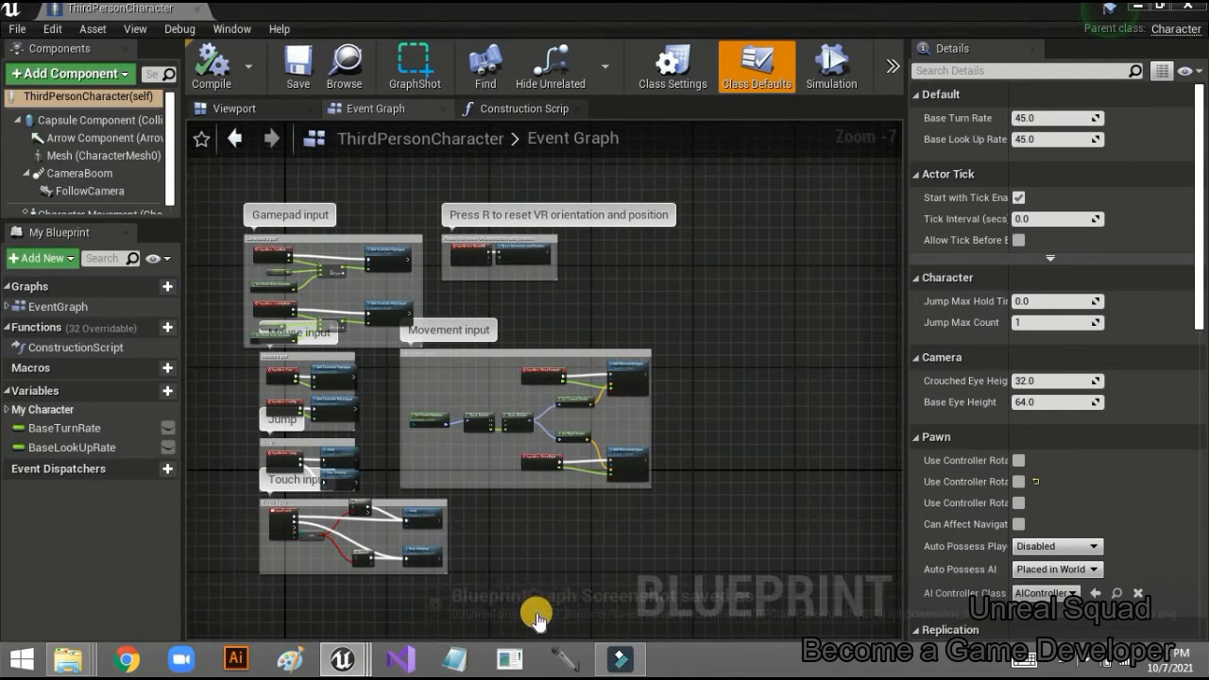
Step: Show the BPGraphScreenshots folder full size with larger thumbnails and open the saved graph screenshot PNG
mouse_move(352, 658)
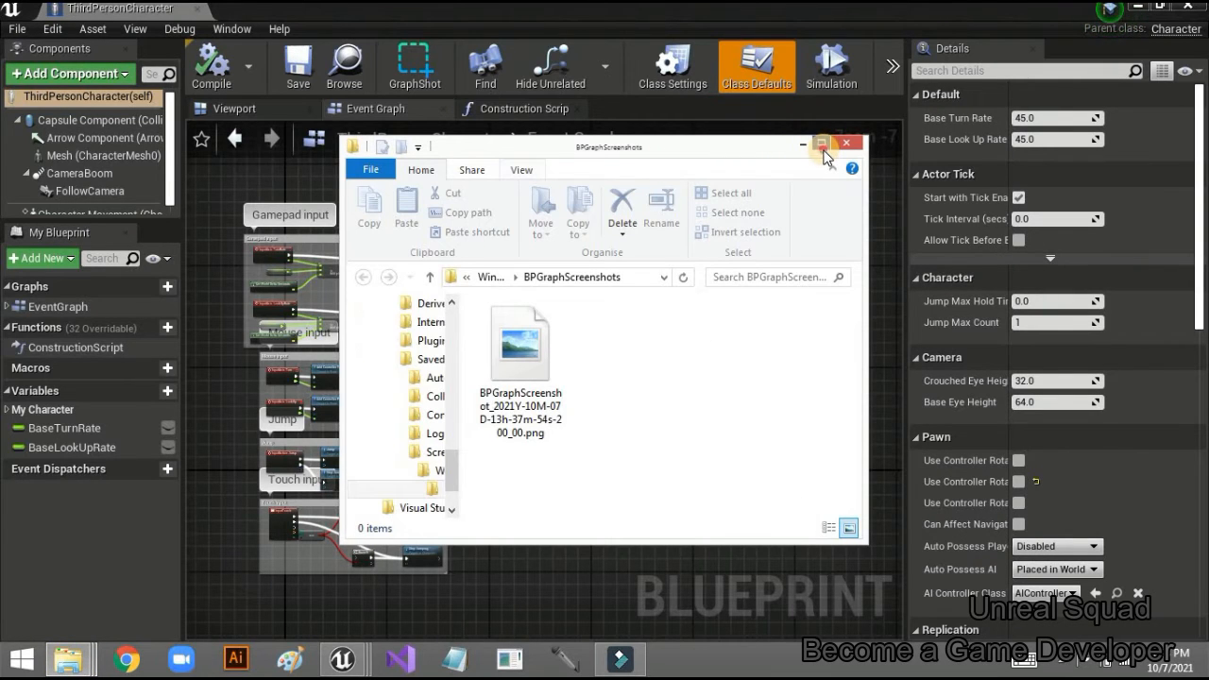
click(821, 144)
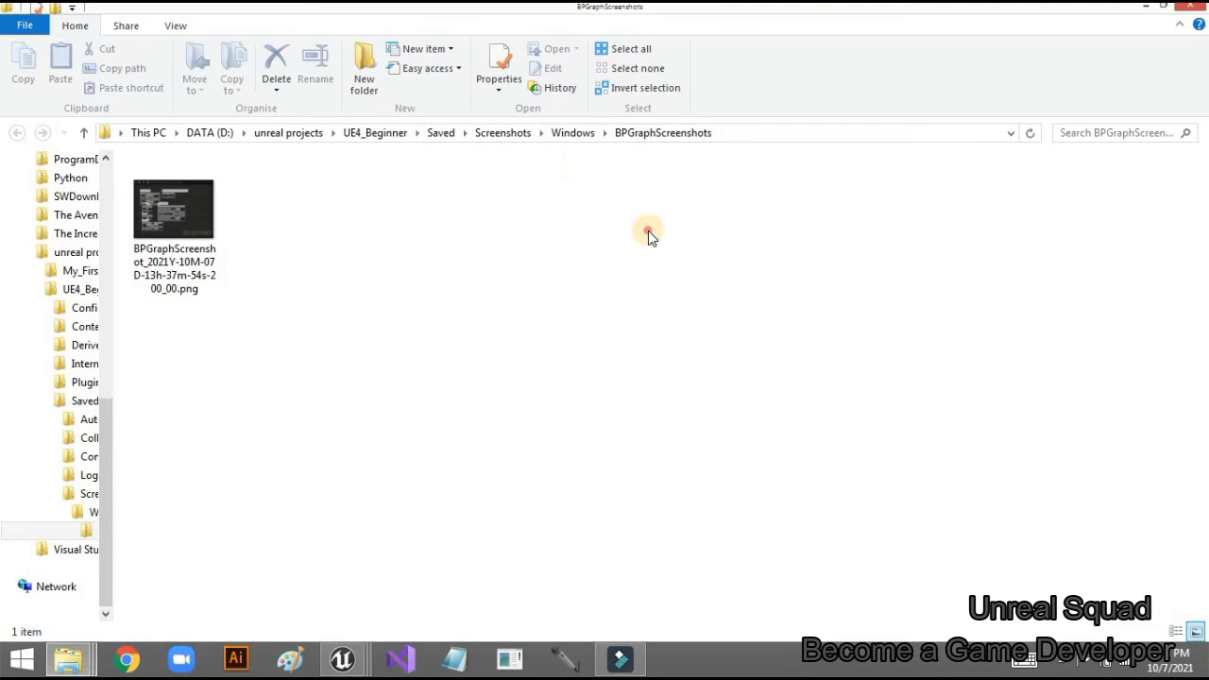
ctrl+scroll(327, 302, up, 2)
ctrl+scroll(327, 296, up, 3)
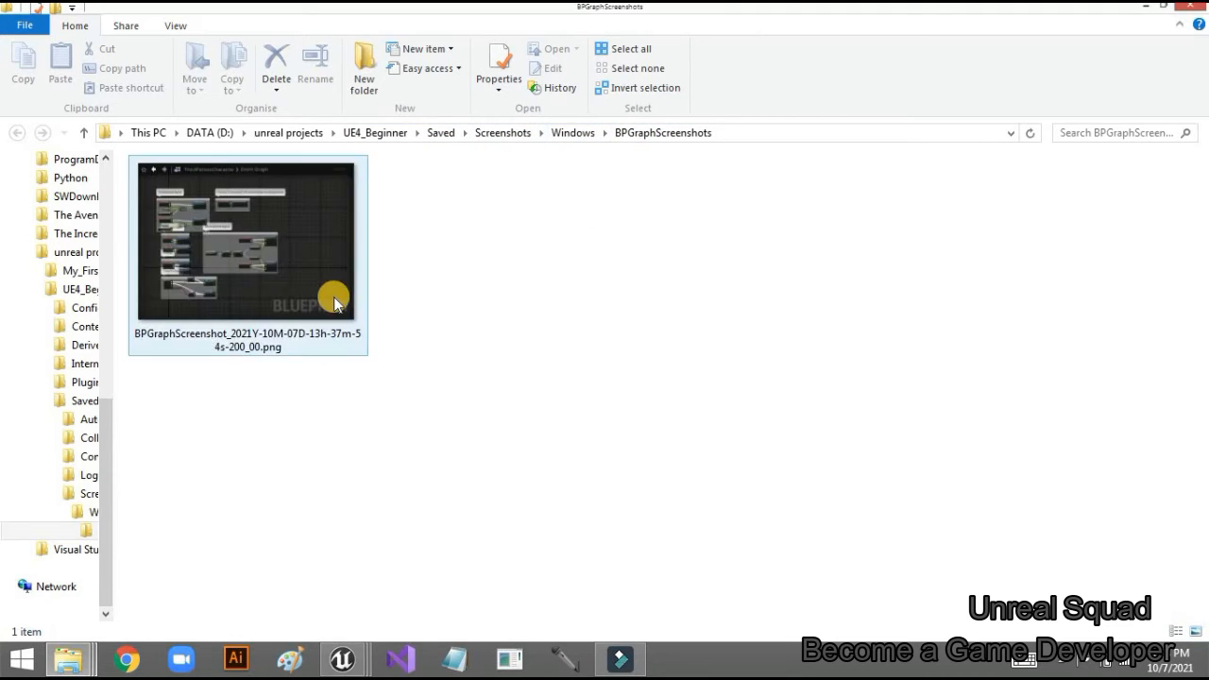
click(331, 274)
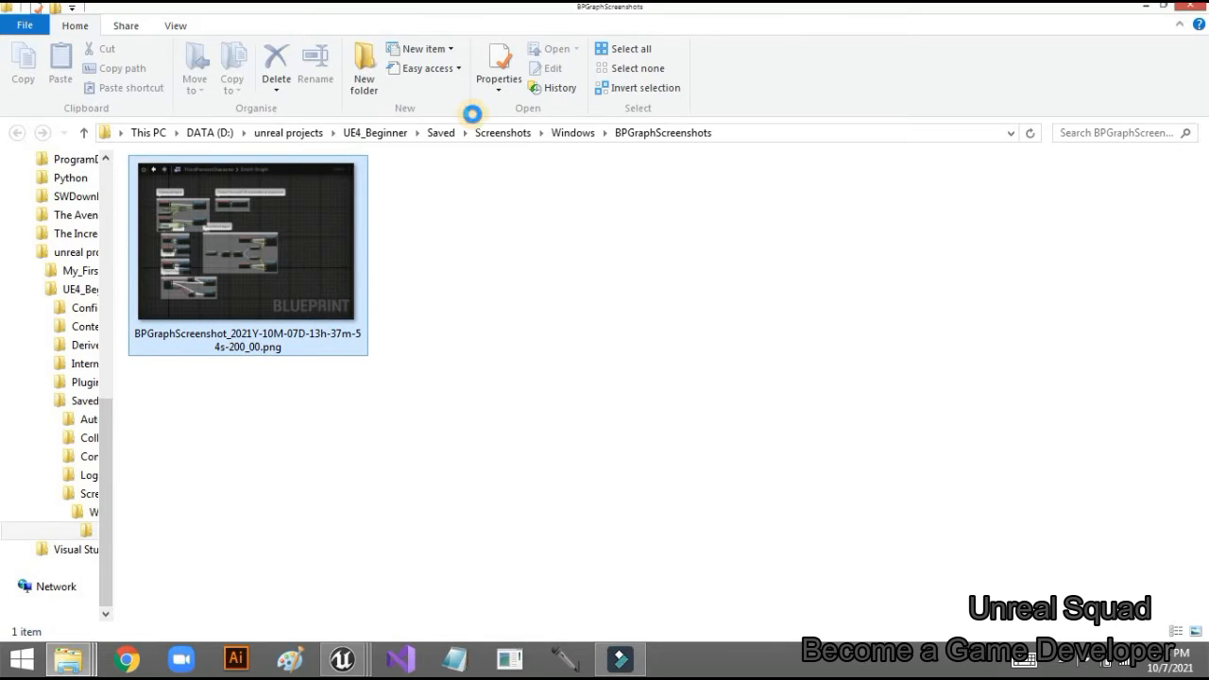
click(576, 49)
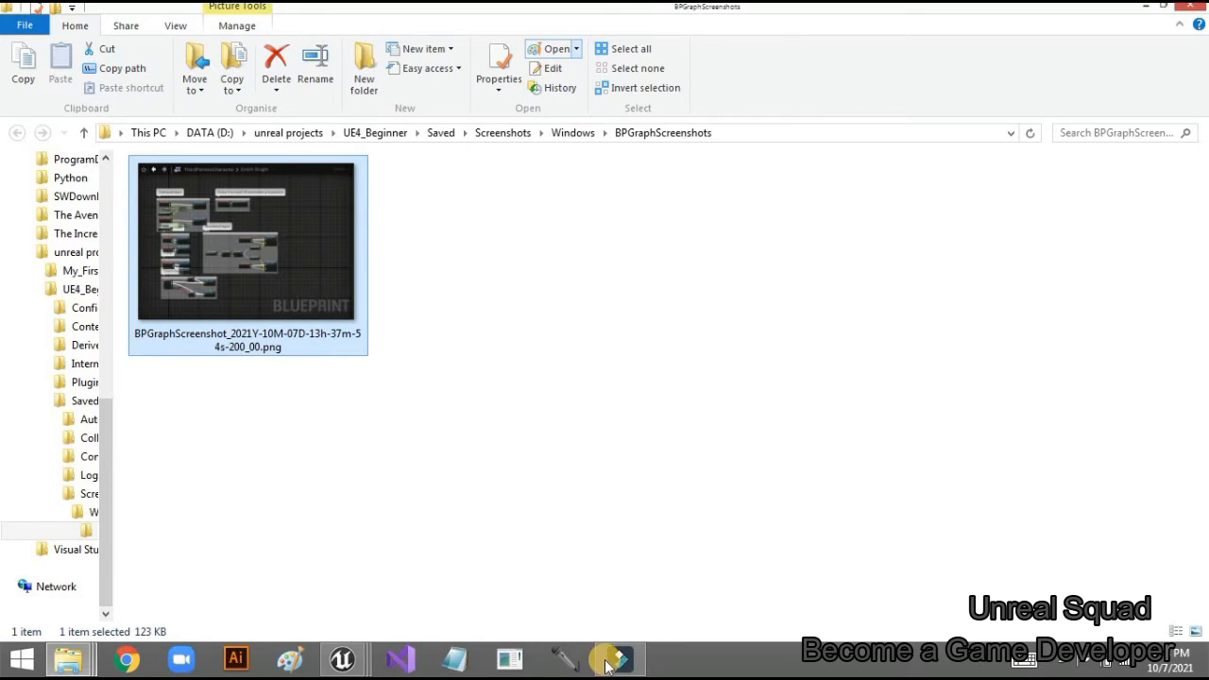
mouse_move(620, 658)
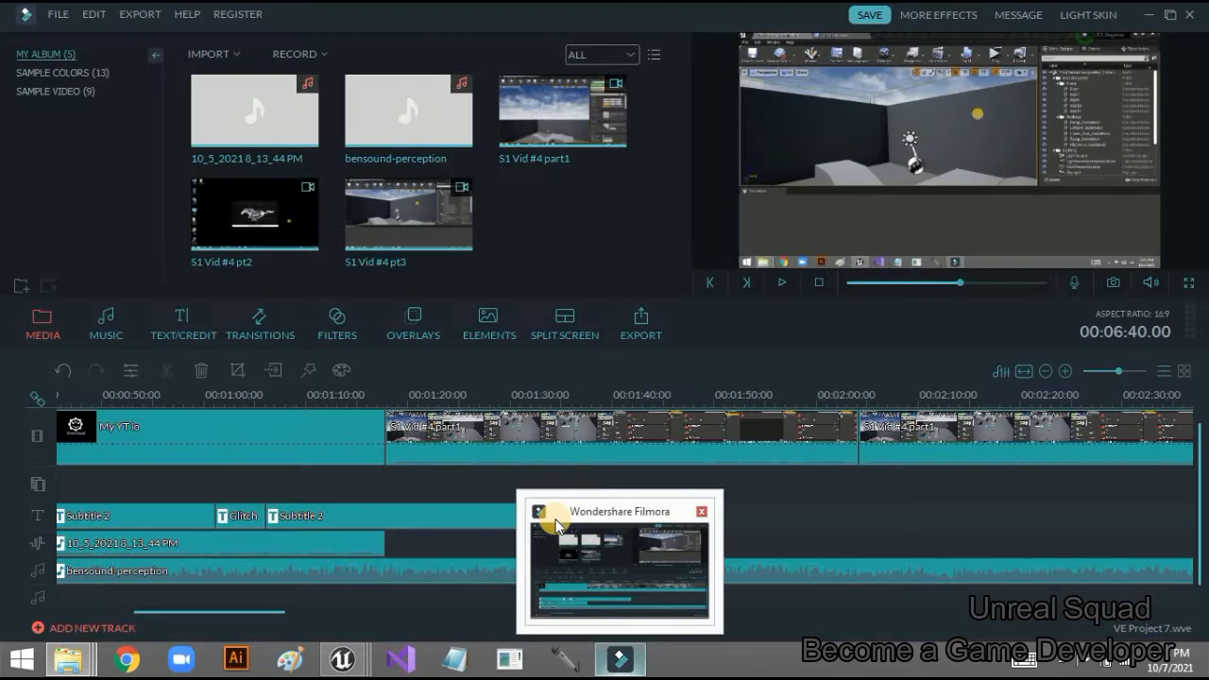
Step: Open the saved Event Graph screenshot PNG in Windows Photo Viewer and maximize the viewer window
click(575, 48)
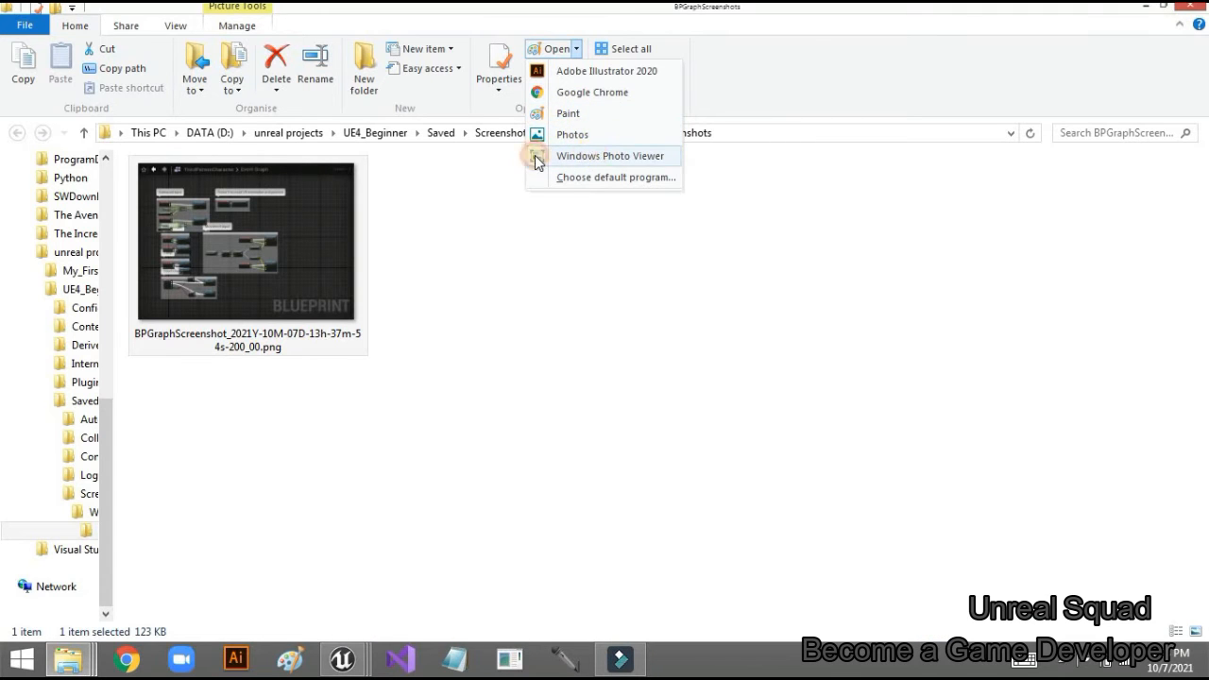
click(592, 155)
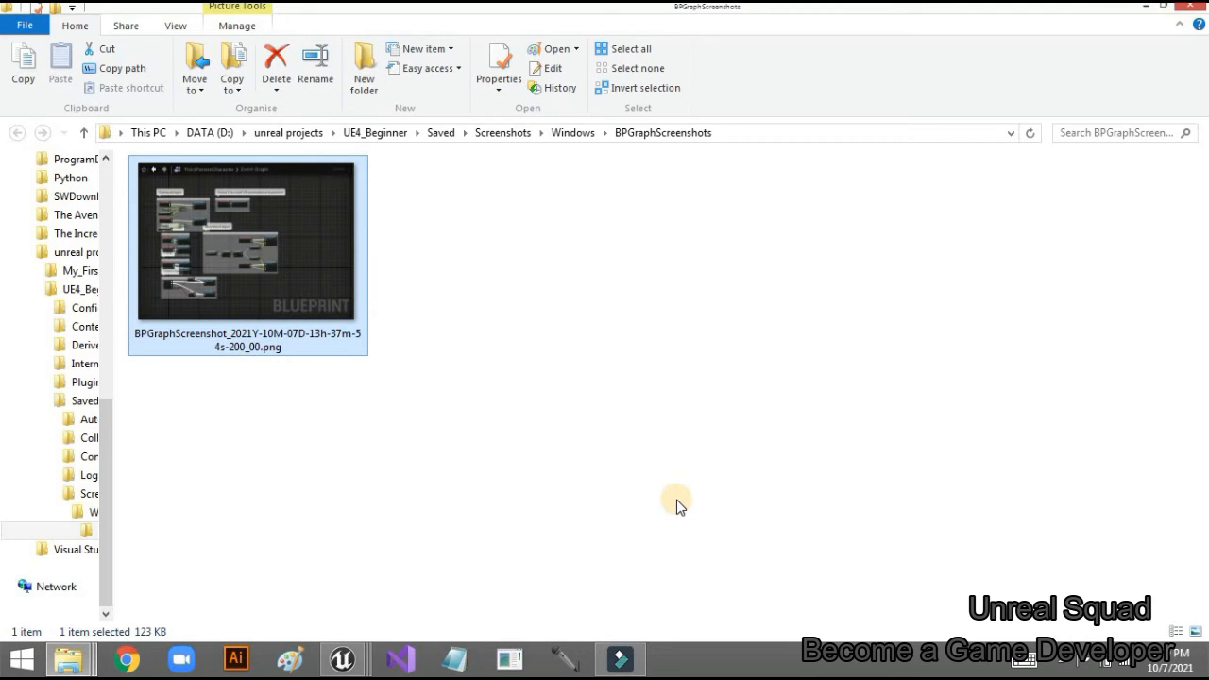
key(Return)
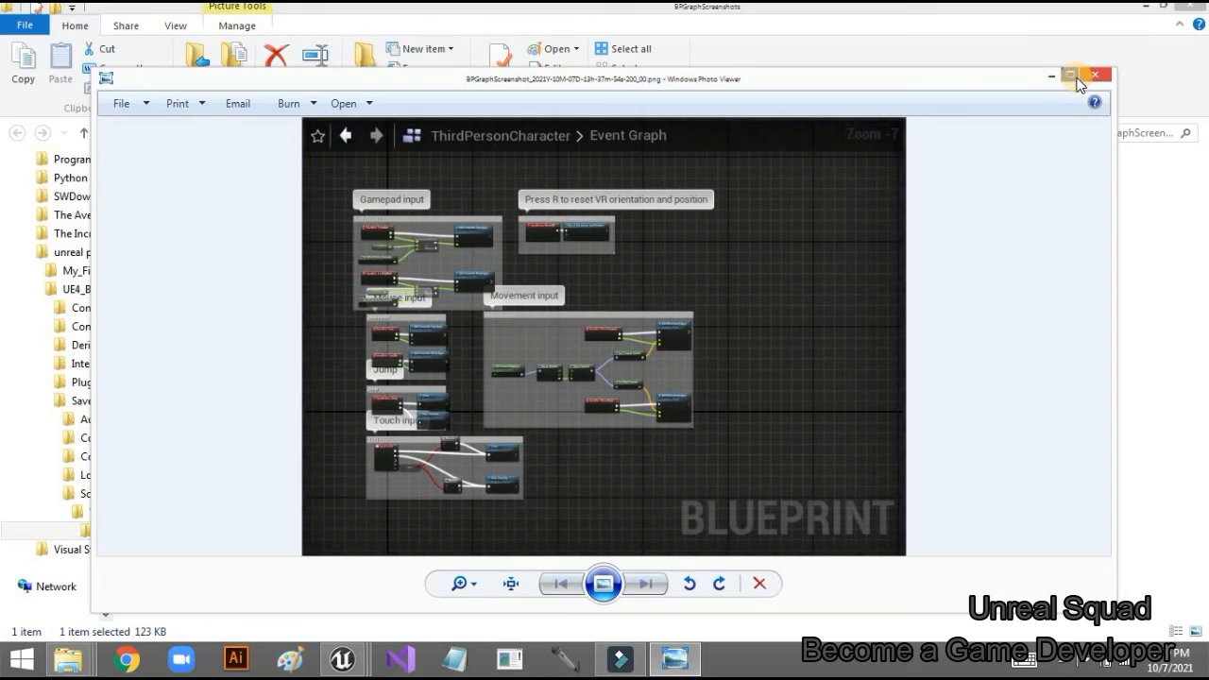
click(1078, 79)
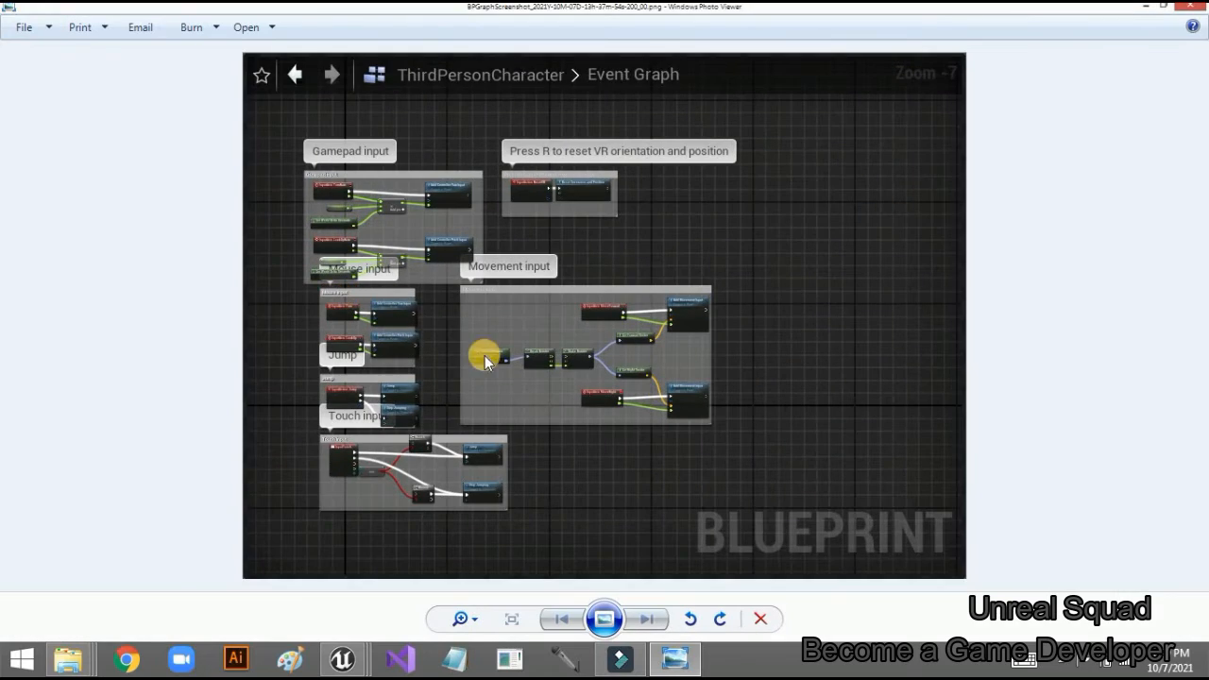
Step: Examine the captured Event Graph image up close, including the nodes in the Movement input group
scroll(547, 381, up, 2)
scroll(551, 382, down, 4)
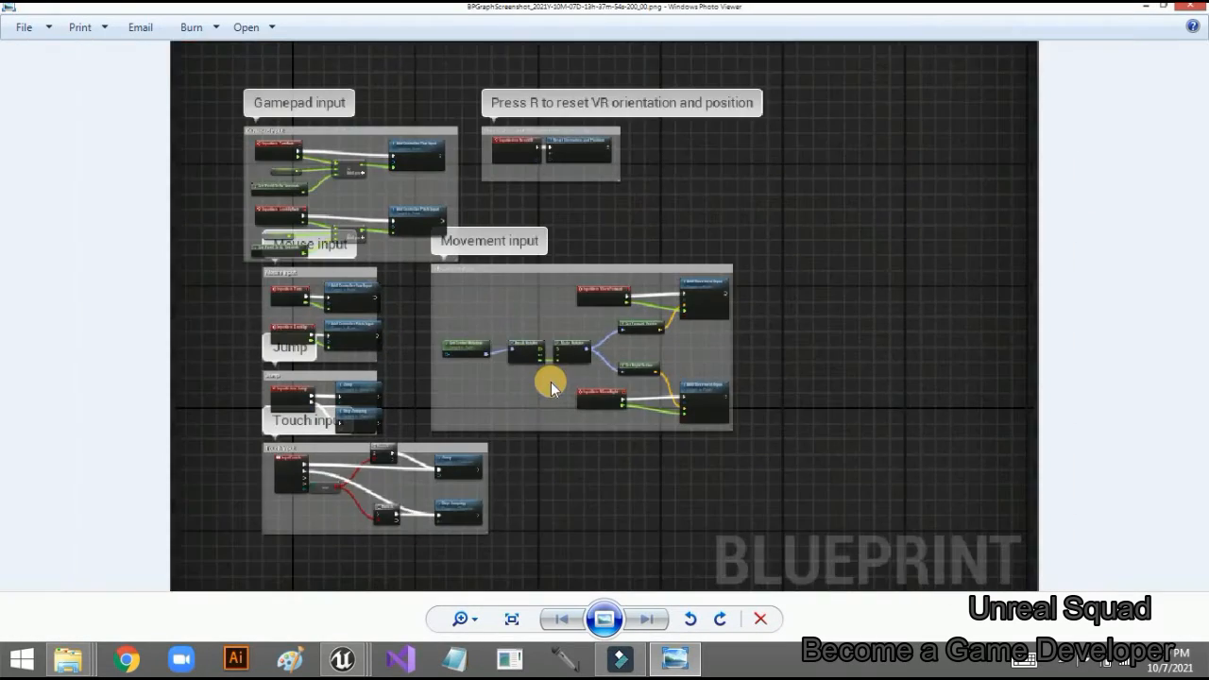
scroll(550, 373, up, 2)
scroll(551, 372, down, 3)
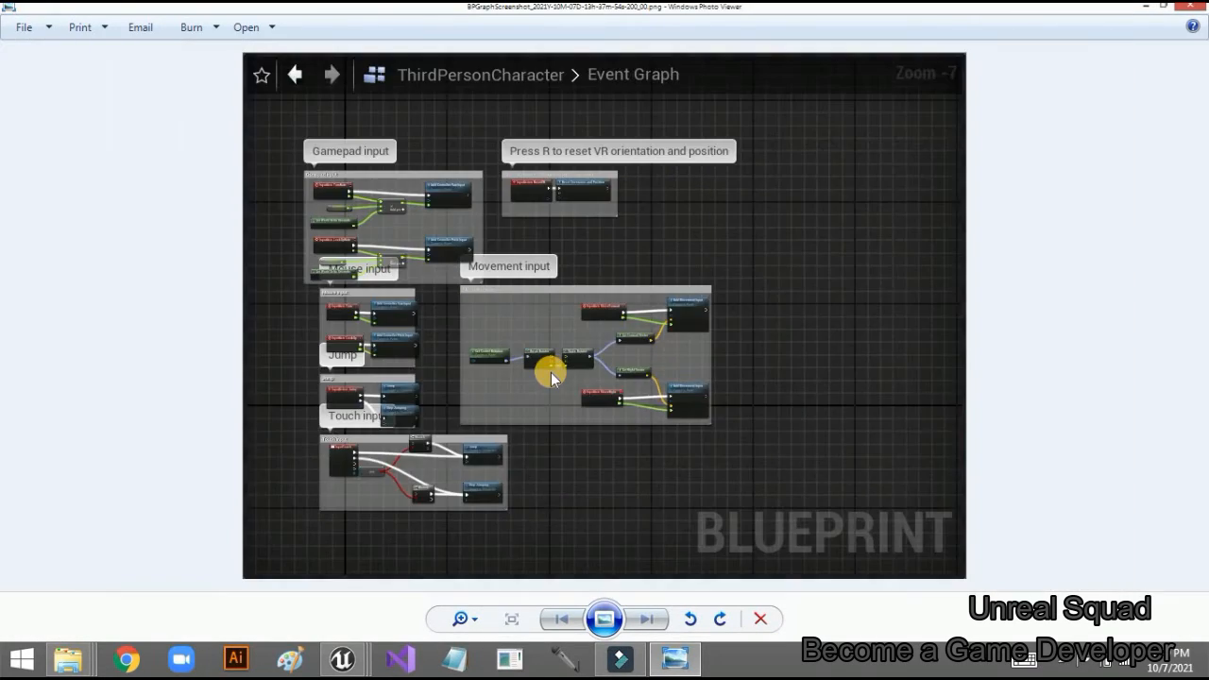
scroll(571, 351, up, 2)
scroll(567, 352, down, 3)
scroll(551, 304, up, 3)
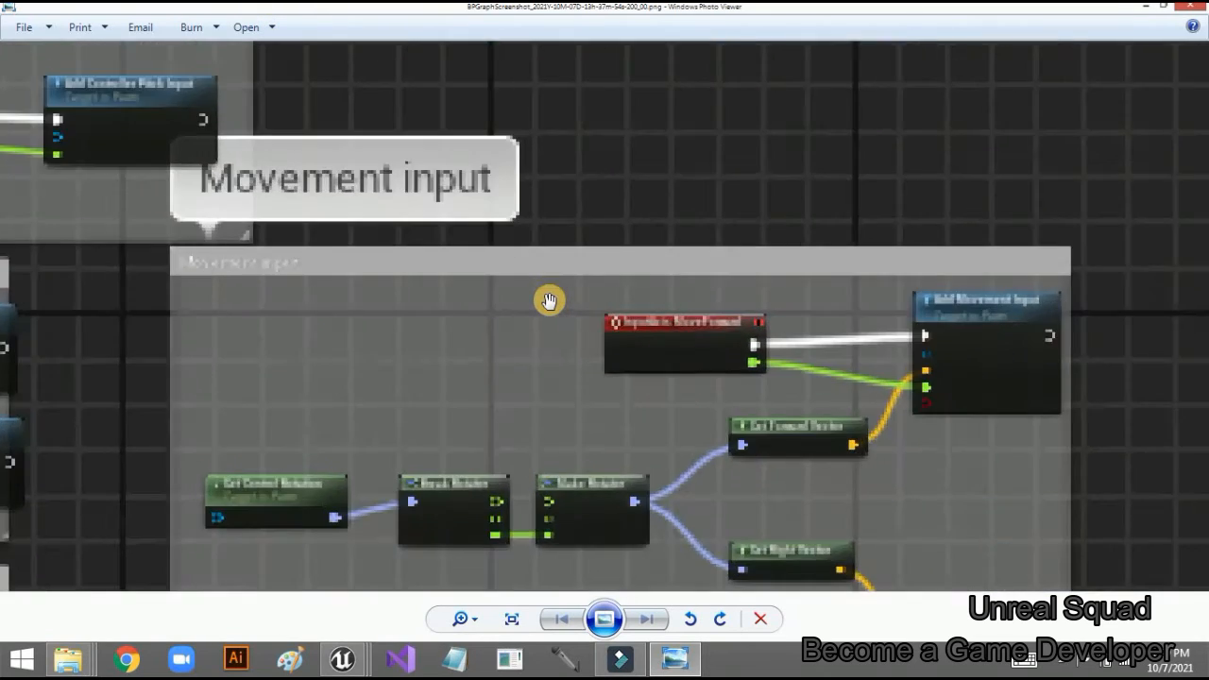
scroll(552, 304, down, 3)
scroll(552, 304, up, 2)
scroll(550, 302, down, 3)
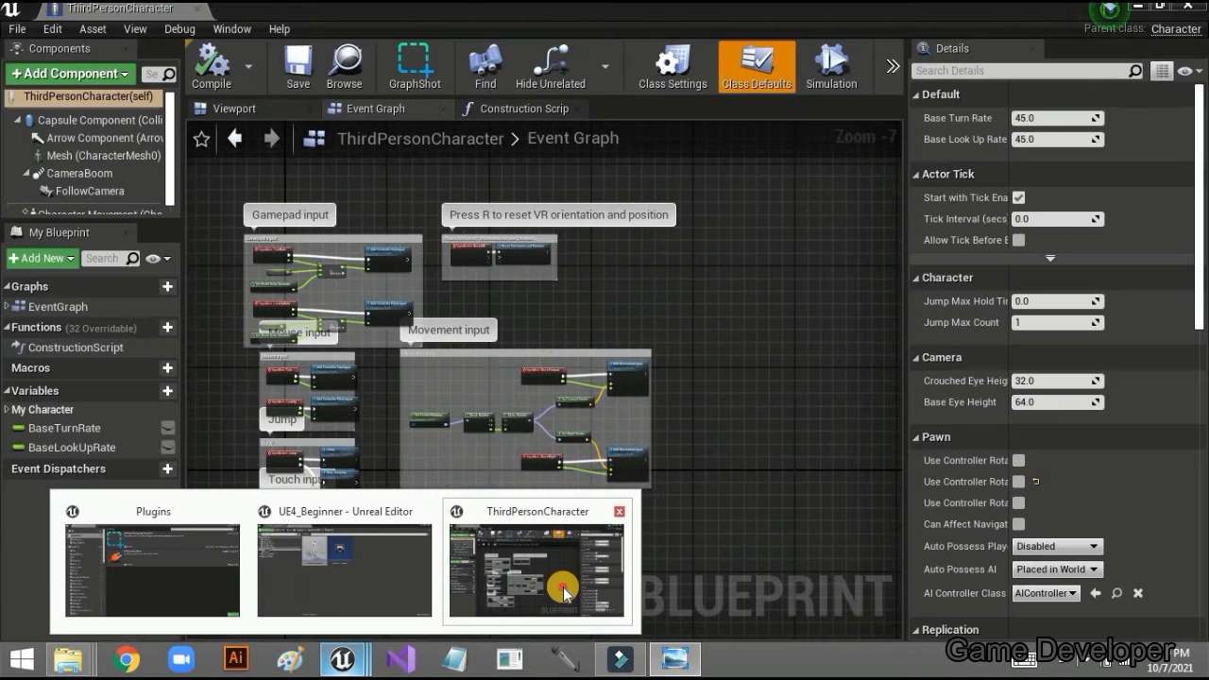
Step: Switch to the ThirdPersonCharacter blueprint in Unreal Editor and look over the live Event Graph's input groups
click(557, 576)
right_drag(742, 337, 590, 349)
scroll(589, 349, up, 4)
scroll(574, 346, down, 9)
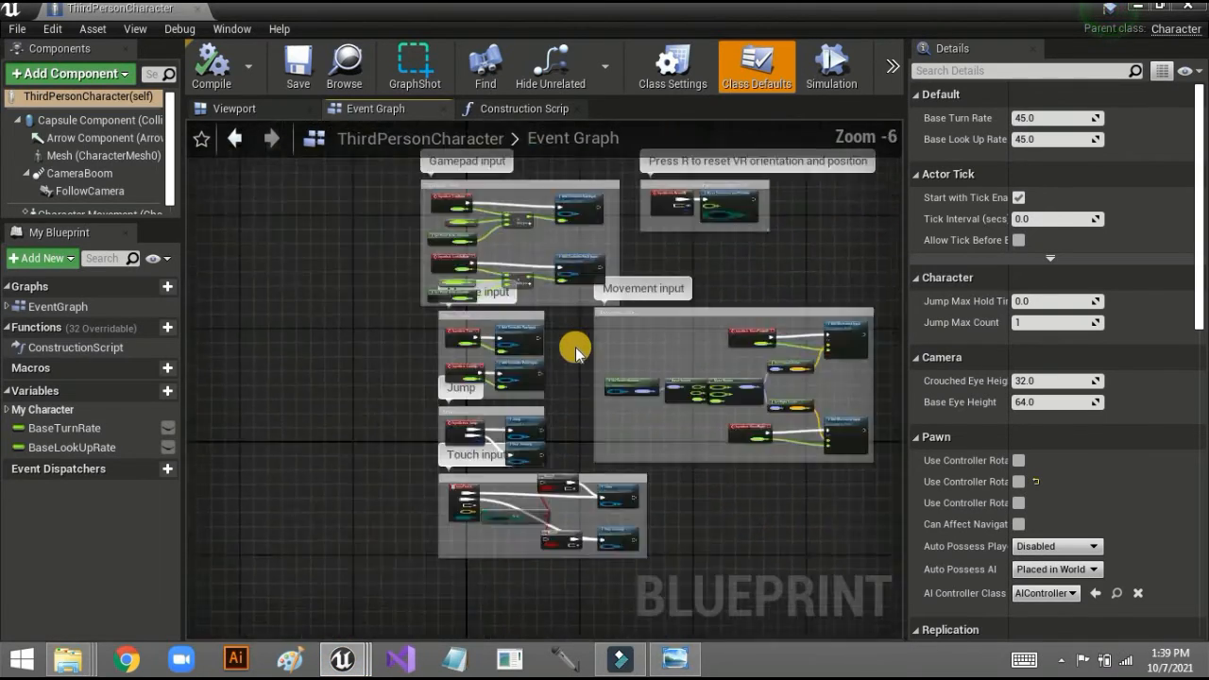
right_drag(529, 385, 470, 428)
scroll(503, 421, up, 4)
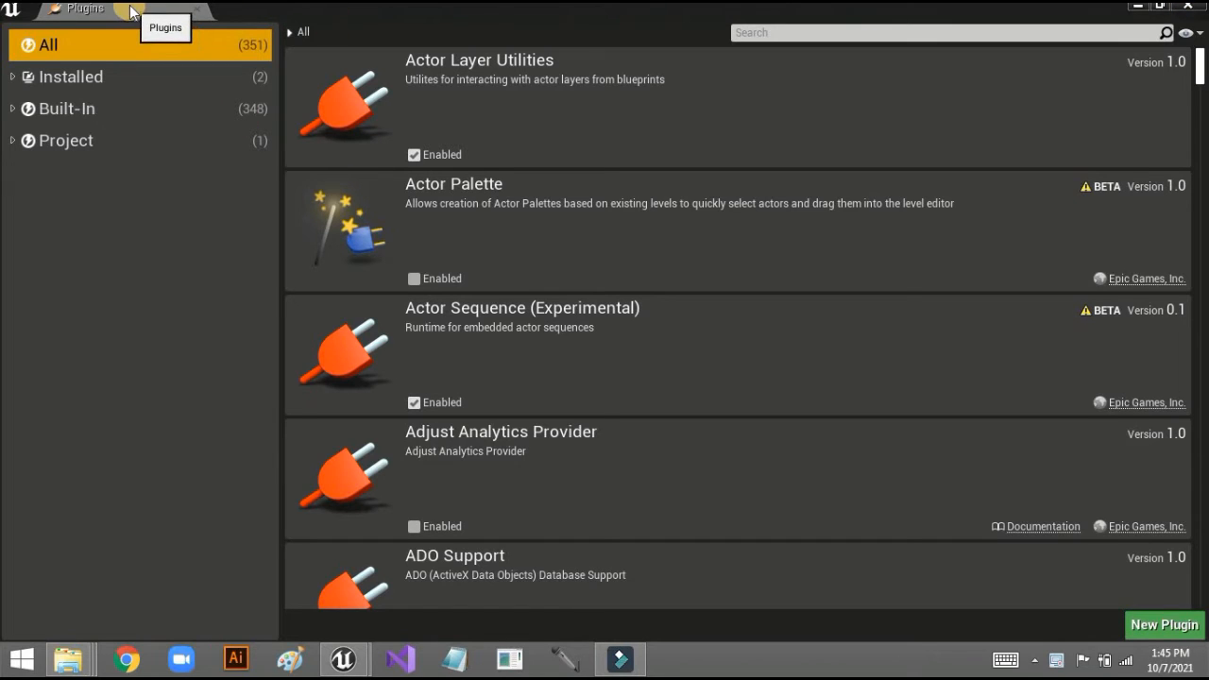
Step: Start a new plugin from the Plugins window and name it UE4_Test
click(1150, 631)
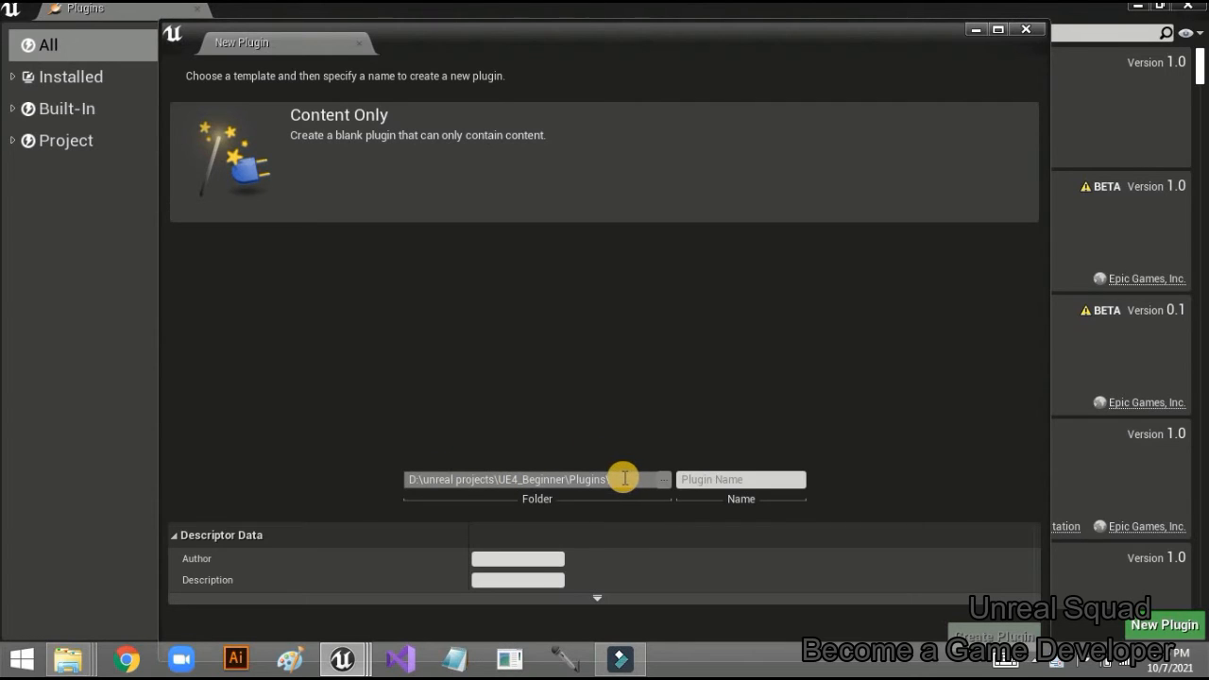
click(738, 480)
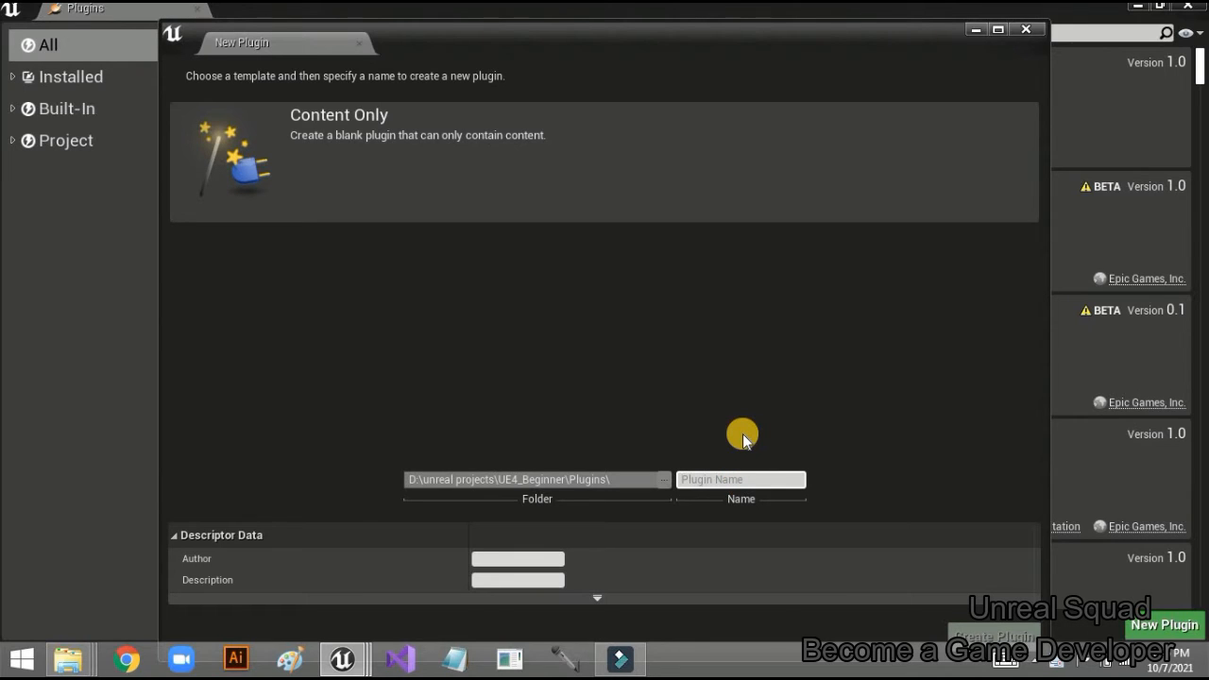
text(UE4_Test)
key(BackSpace)
key(BackSpace)
text(_)
Step: Fill in the plugin's author as UE Squad and its description as "This is our first Plugin"
click(486, 558)
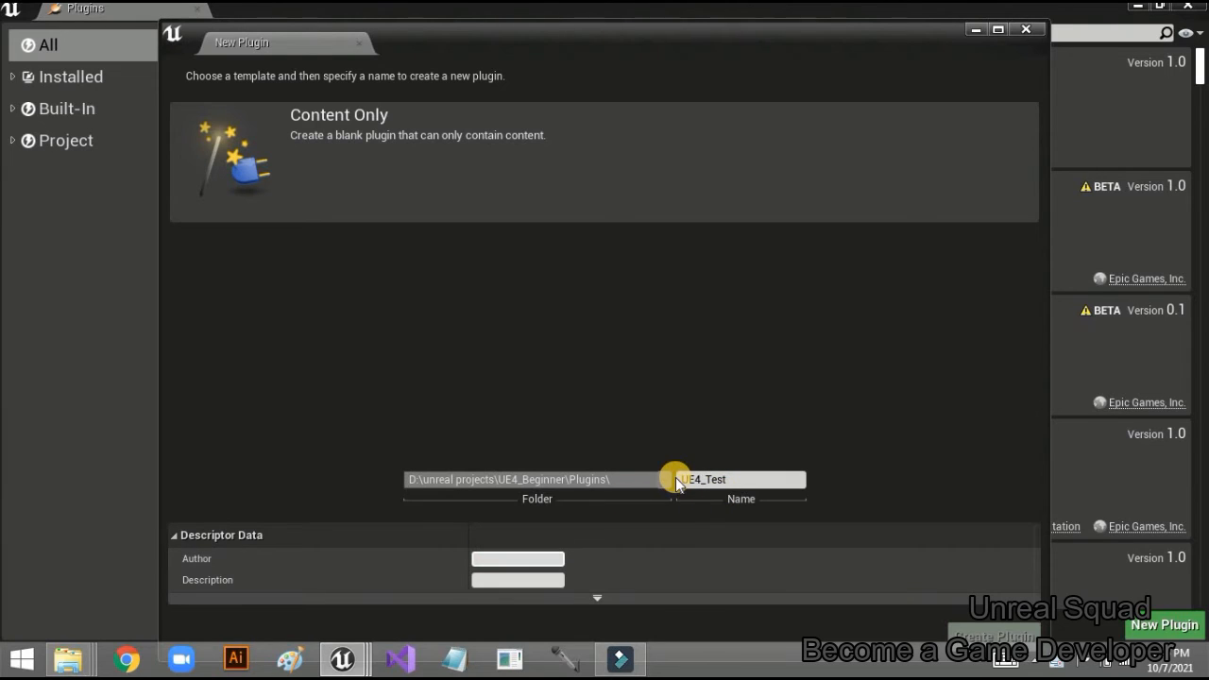
text(UE Squad)
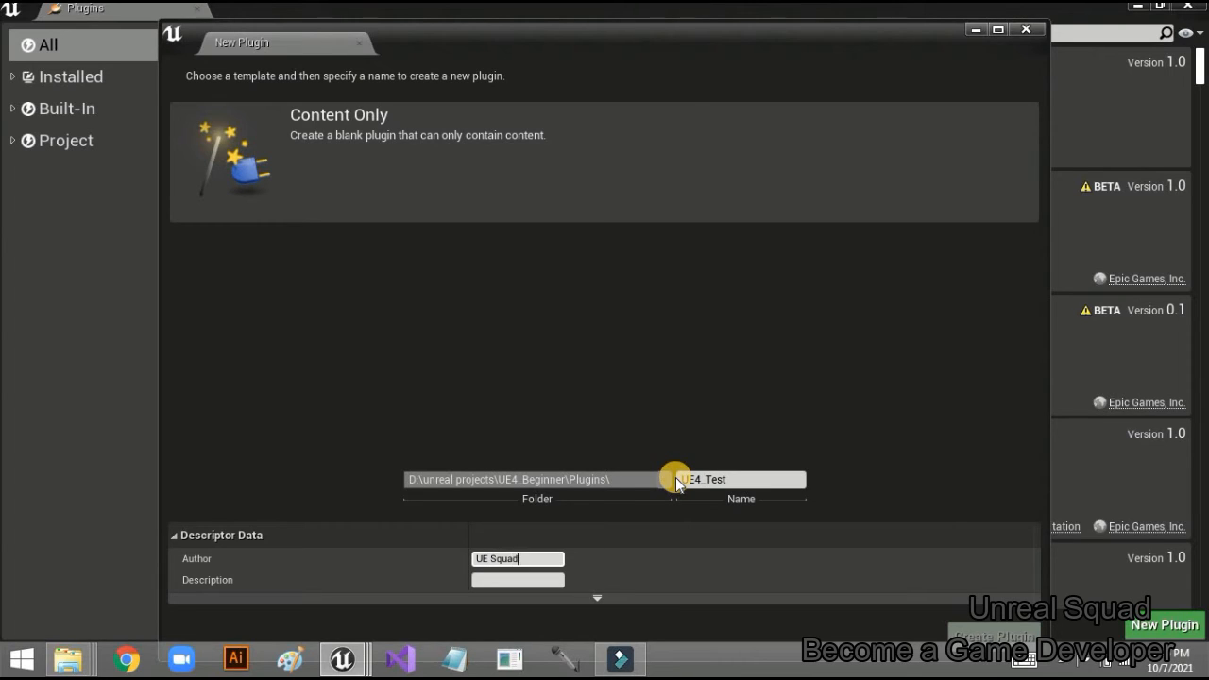
click(526, 579)
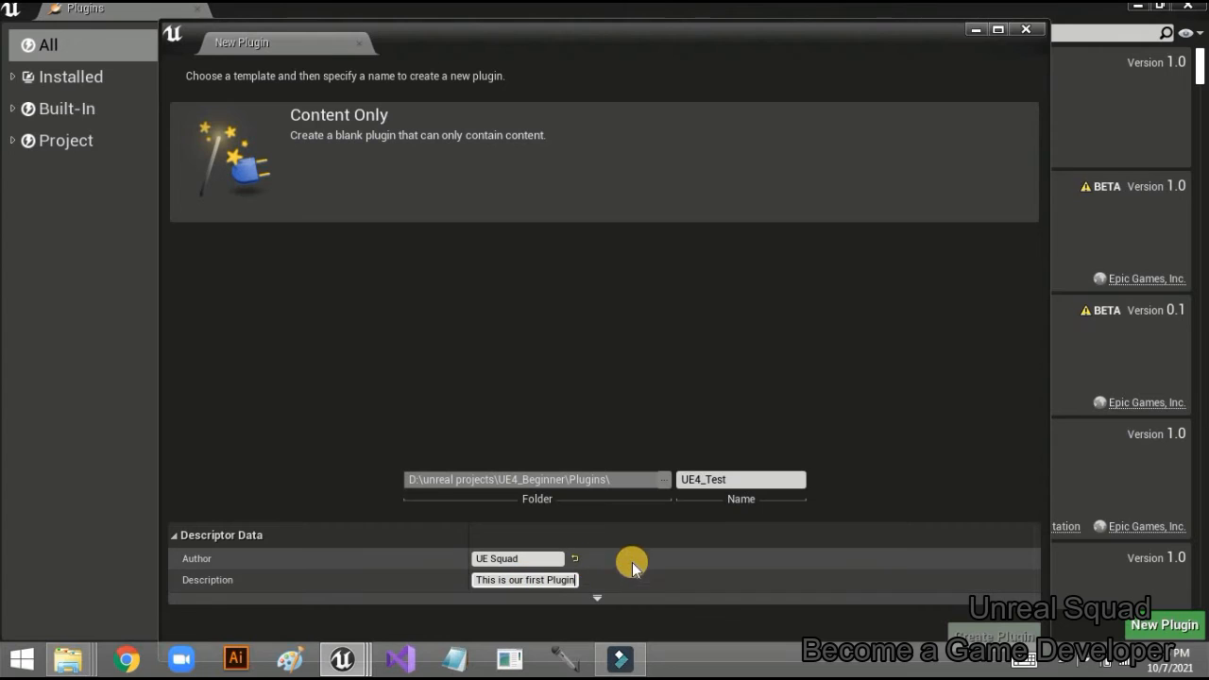
Step: Check the additional descriptor fields, trying Is Beta Version and switching it back off
click(600, 598)
click(599, 597)
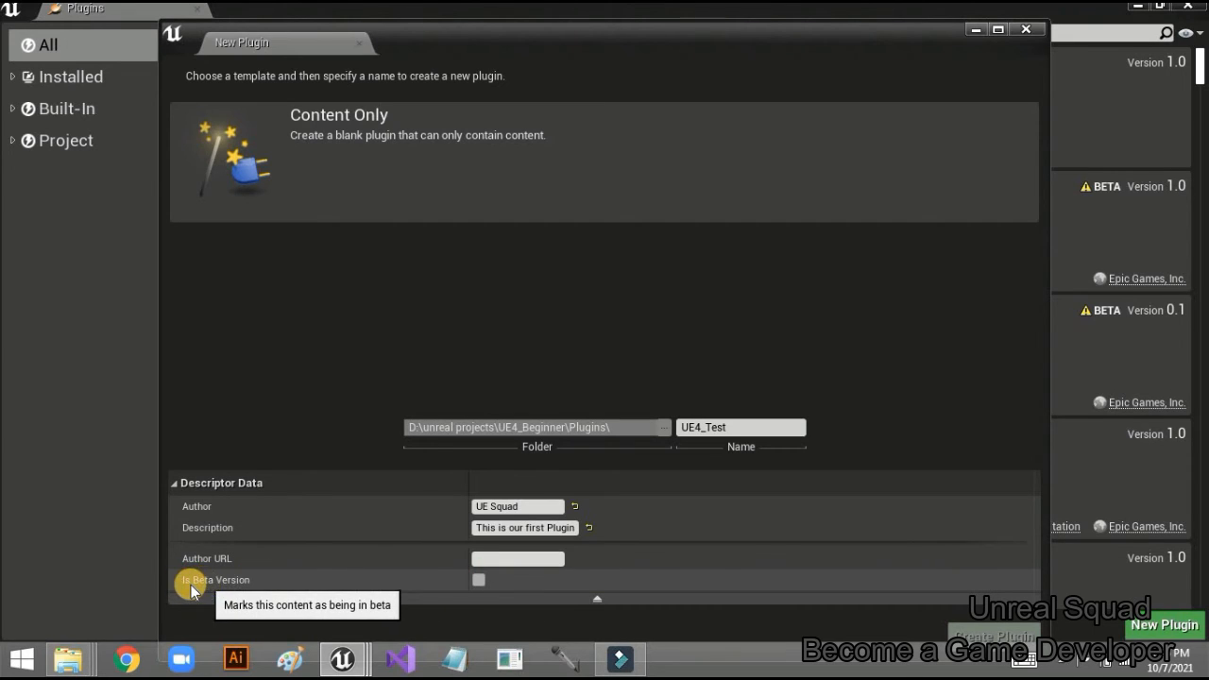
click(482, 582)
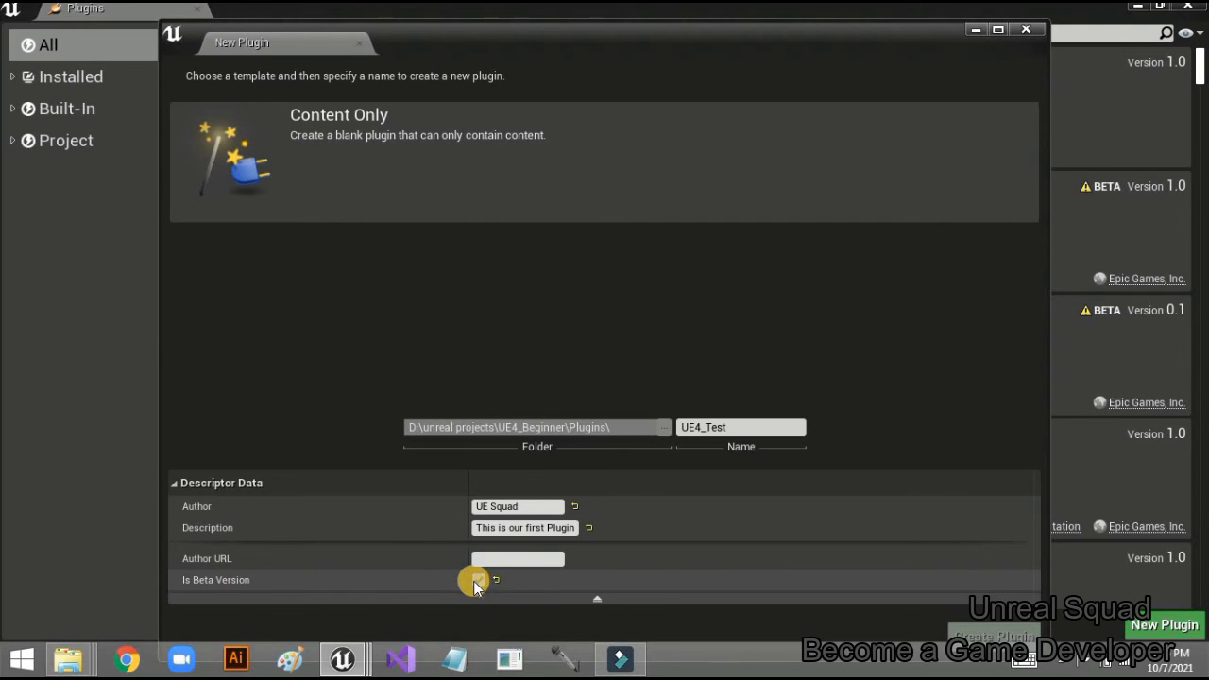
click(478, 582)
click(526, 559)
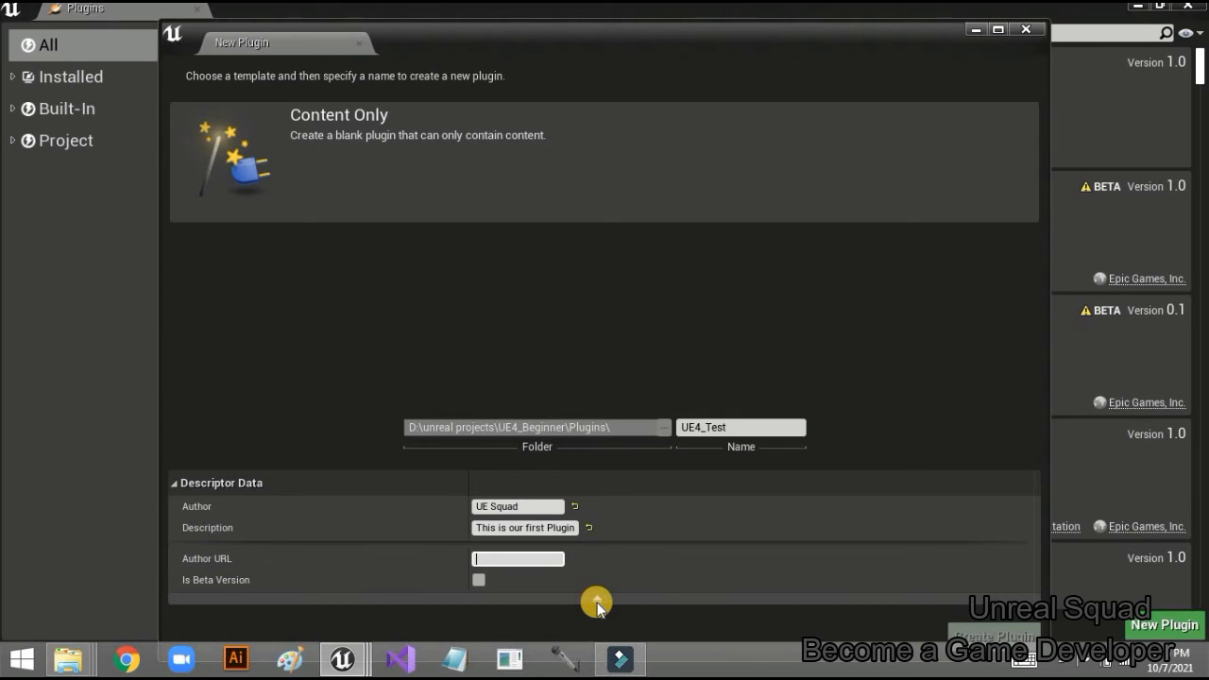
click(596, 601)
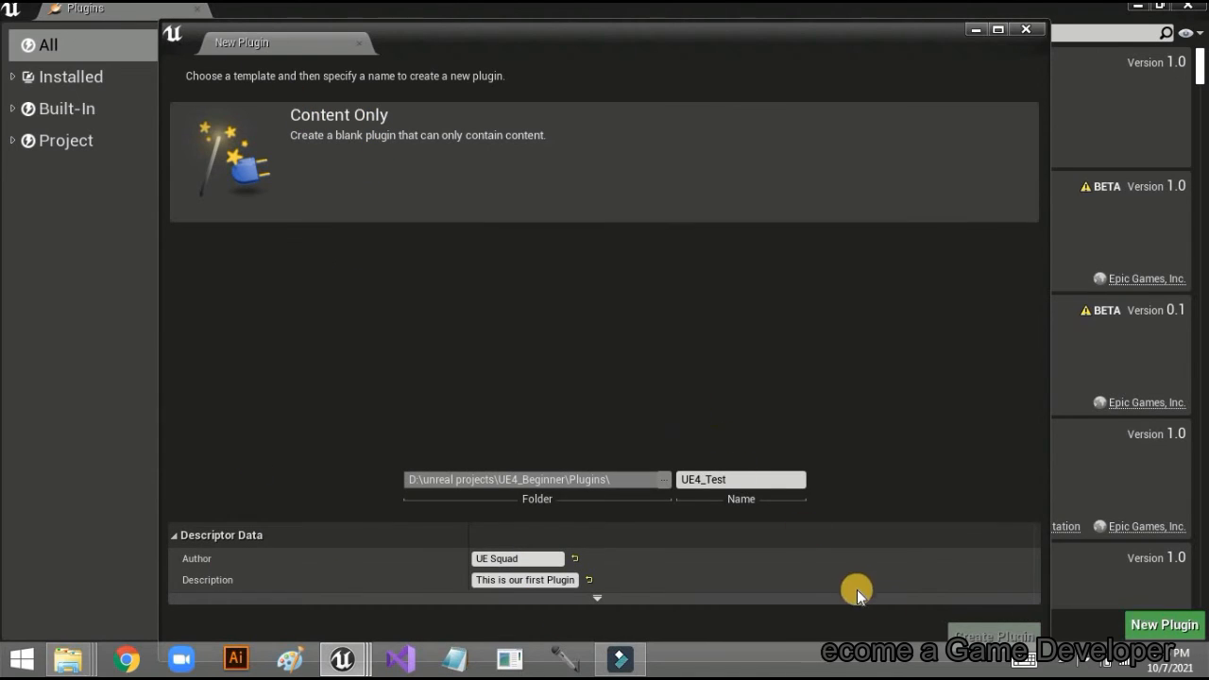
Step: Maximize the New Plugin window, select the Content Only template, and create the plugin
click(998, 29)
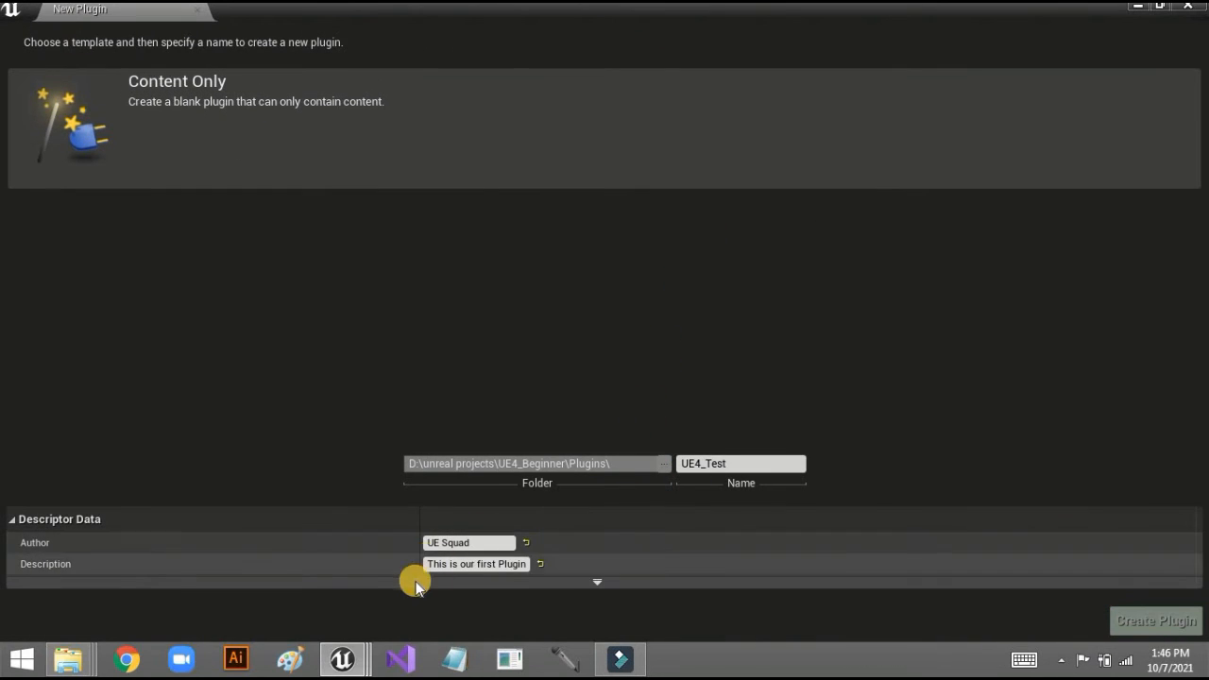
click(263, 72)
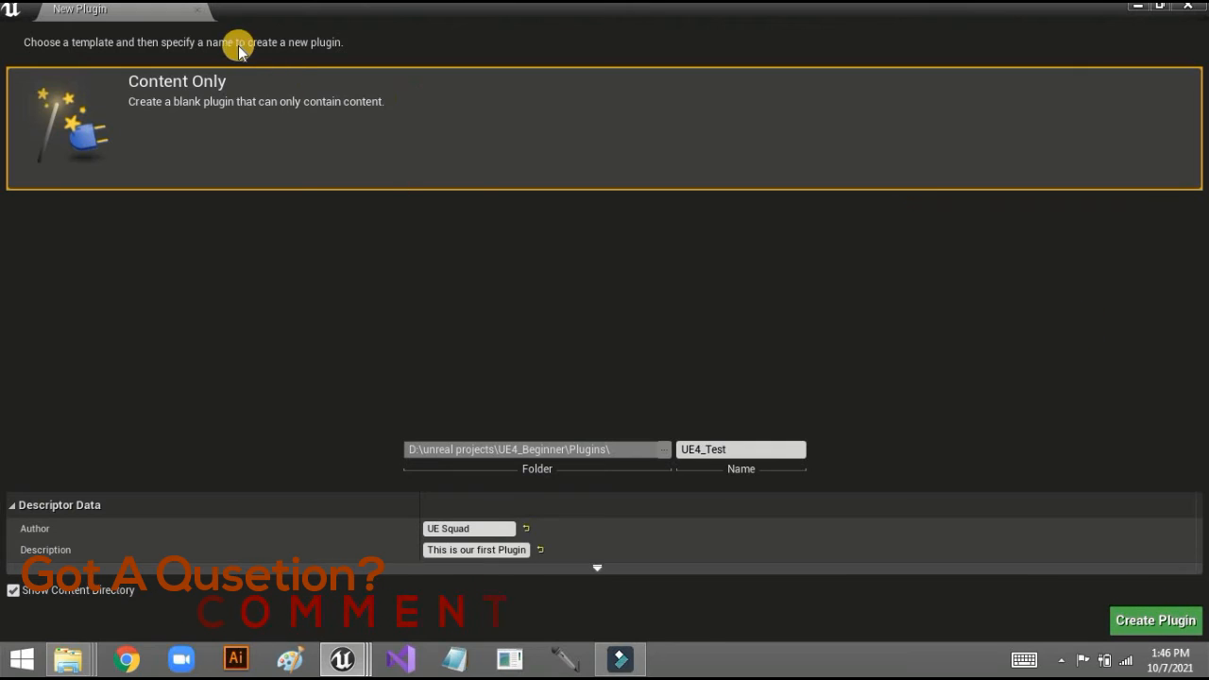
click(1154, 623)
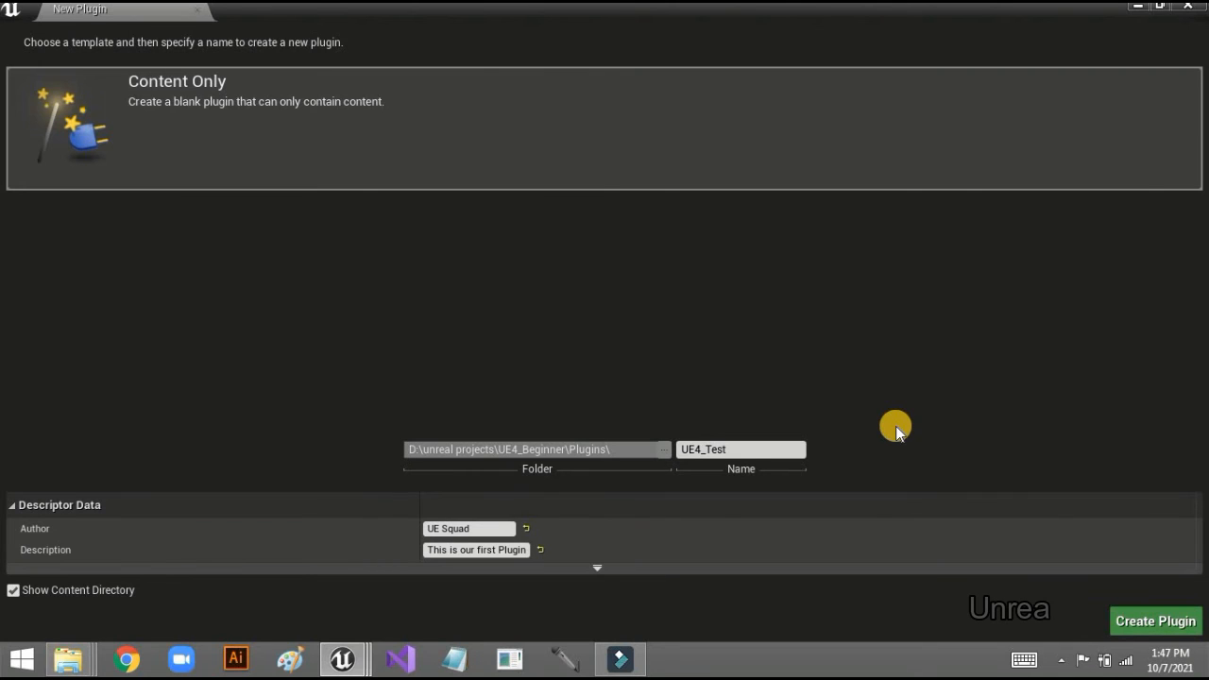
Step: Return to the Plugins window, collapse the Installed and Built-In categories, and list the Project plugins
mouse_move(618, 669)
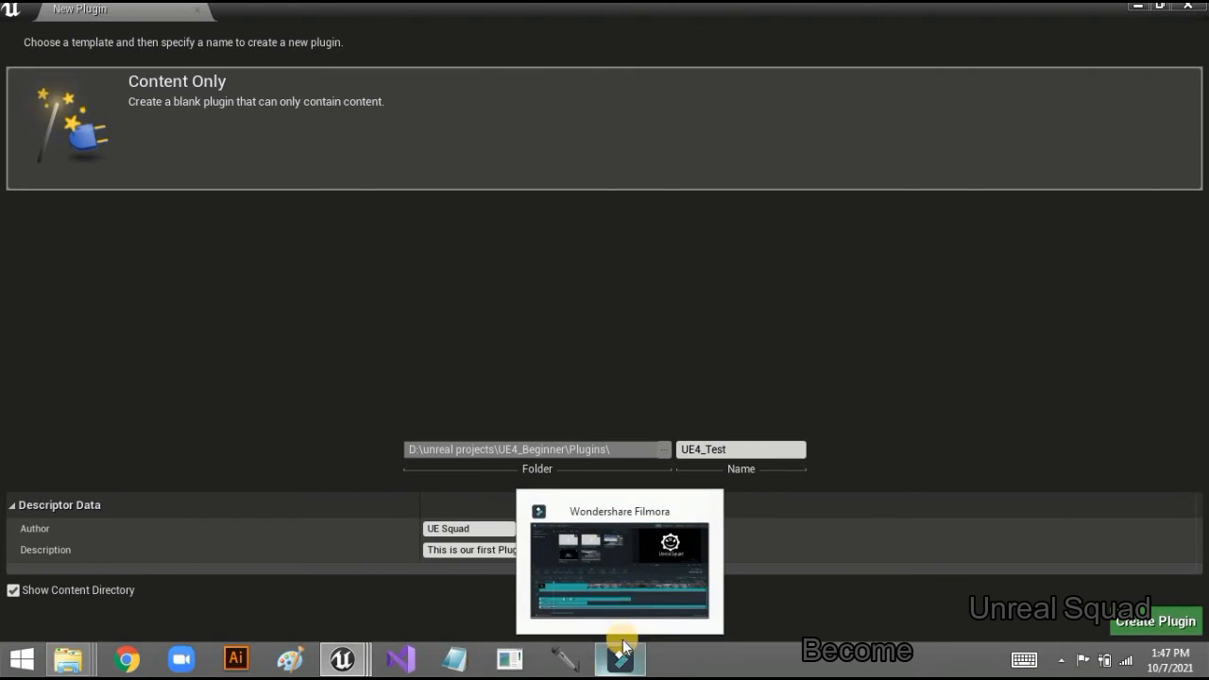
mouse_move(346, 652)
click(526, 583)
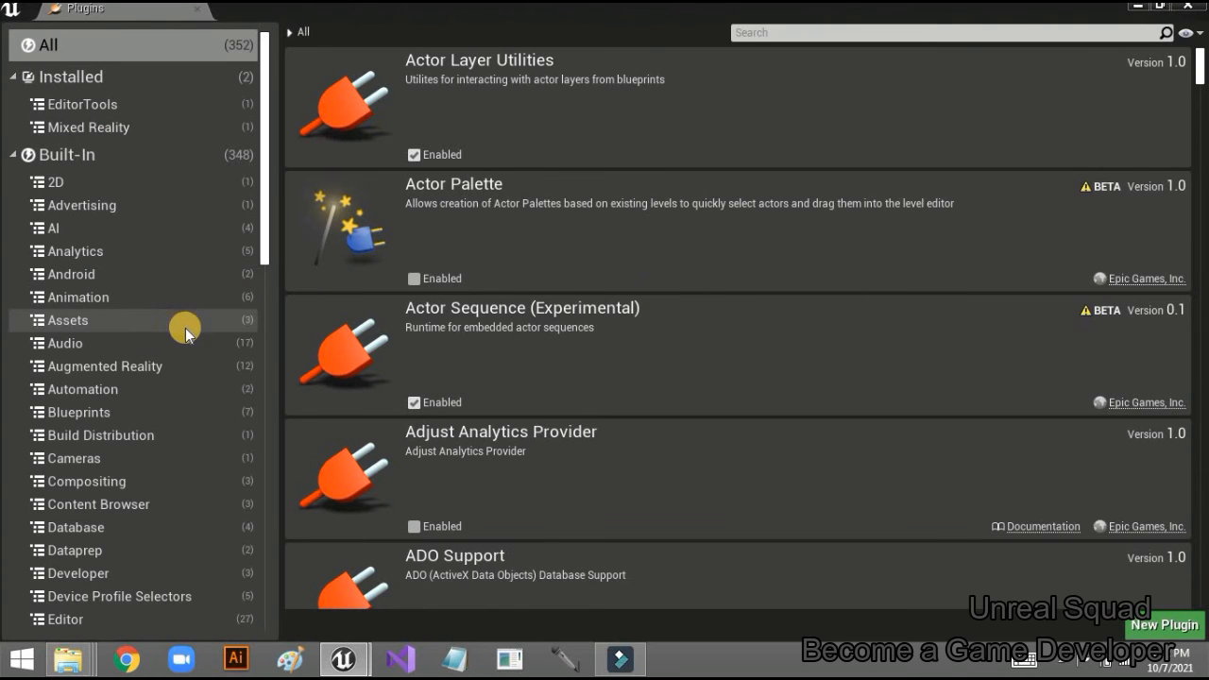
click(13, 78)
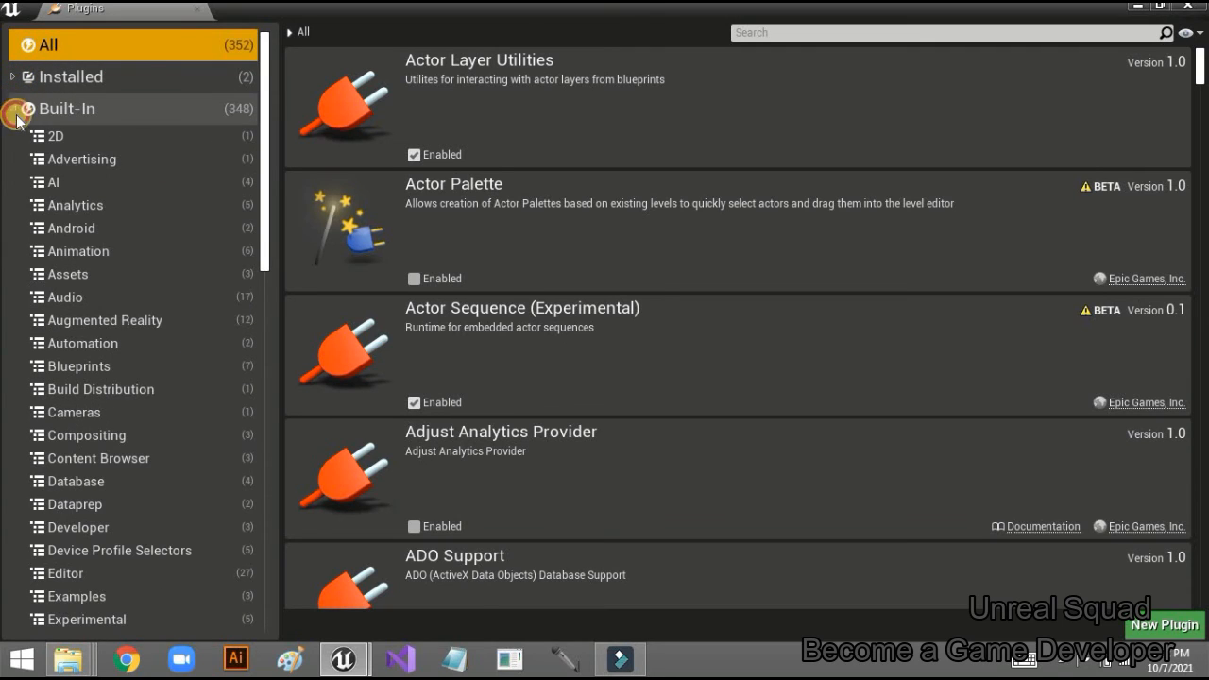
click(12, 108)
click(53, 143)
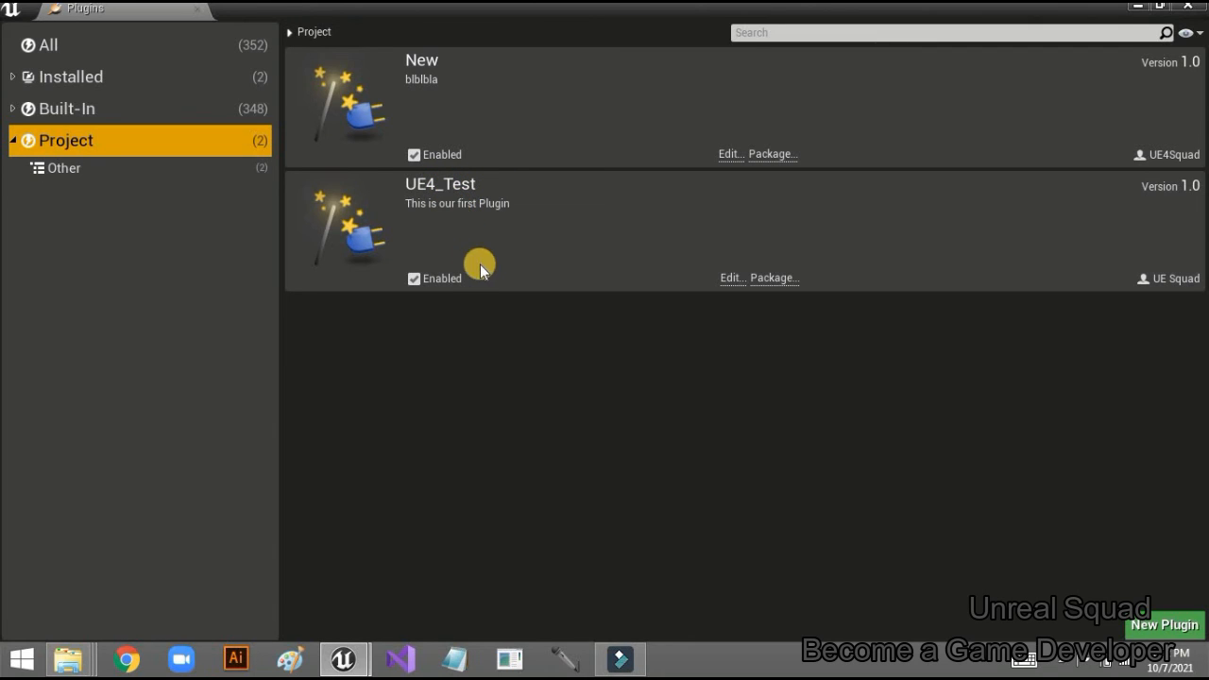
Step: Review the UE4_Test plugin's version, name, description and other details in its Plugin Properties dialog
click(423, 280)
click(428, 283)
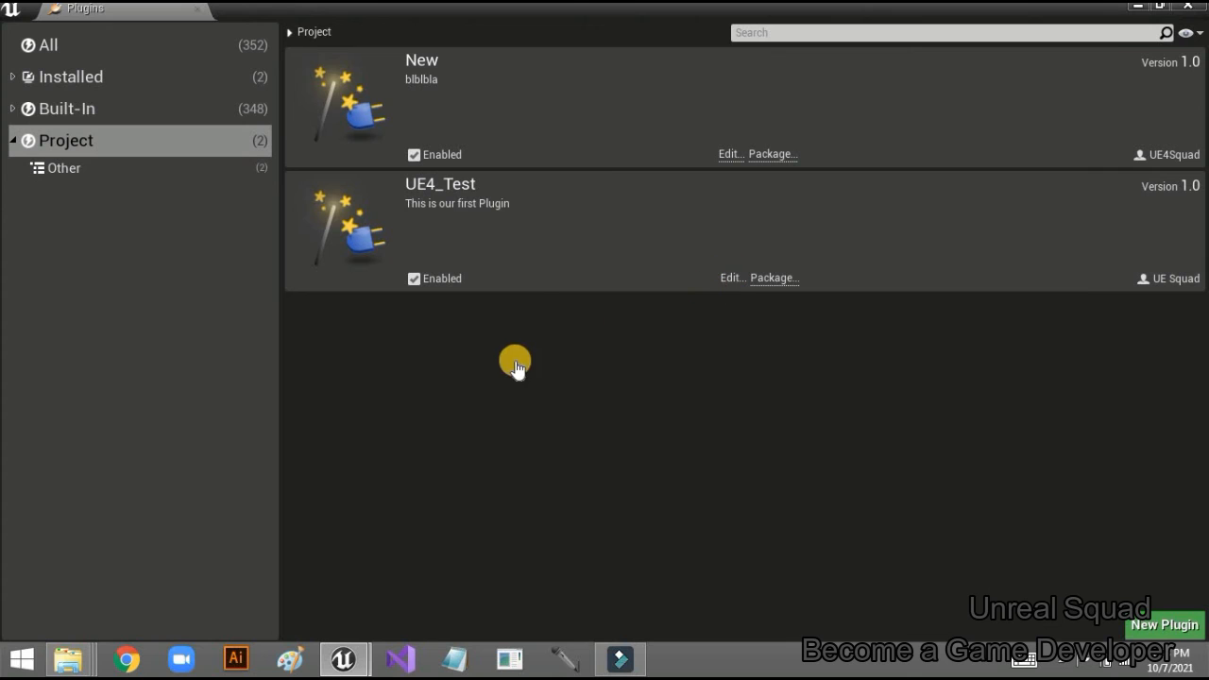
click(732, 278)
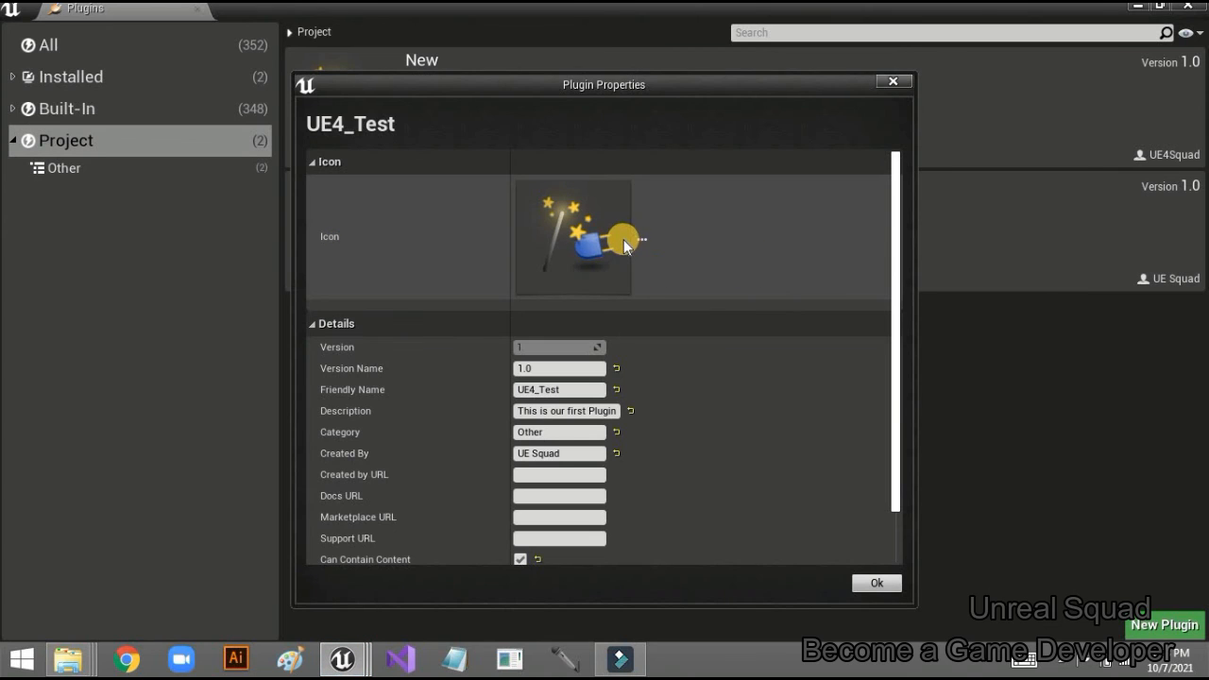
scroll(624, 240, down, 1)
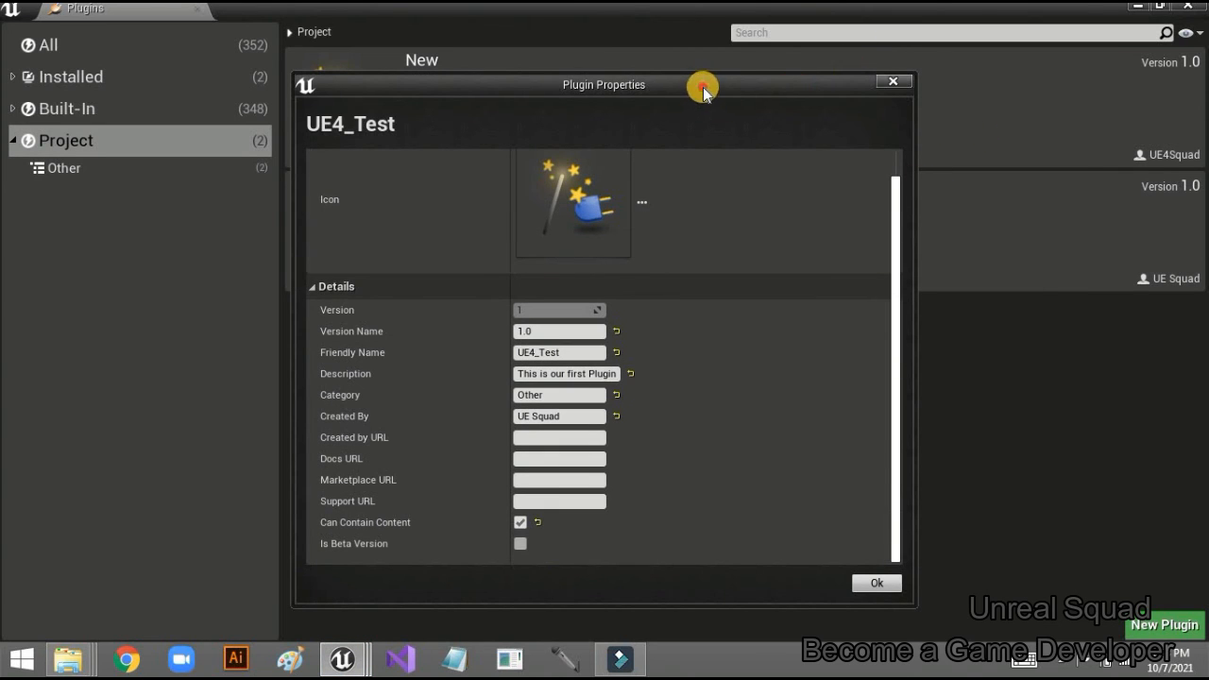
drag(702, 92, 736, 65)
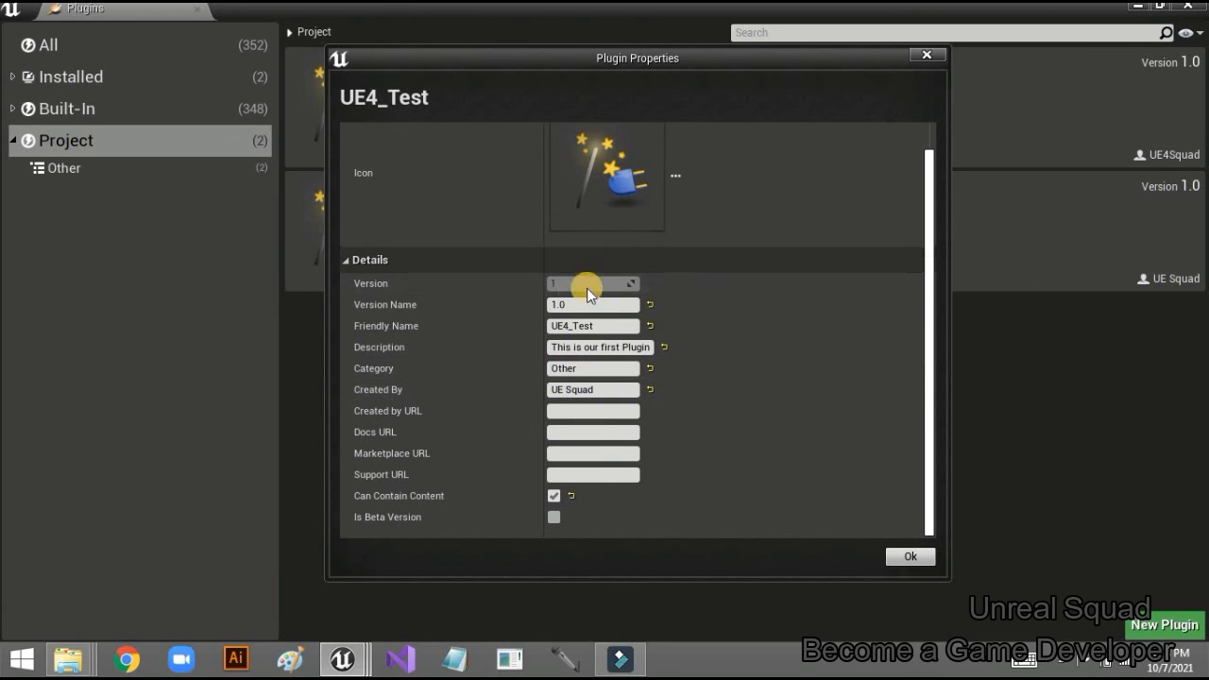
click(577, 326)
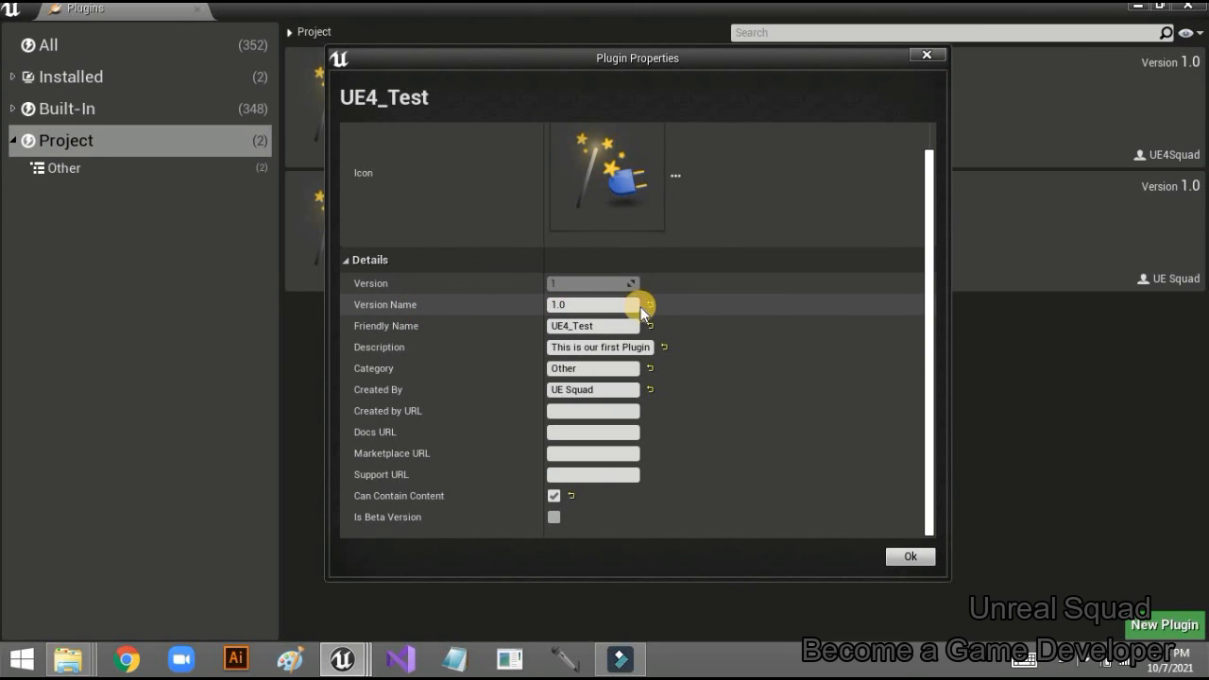
click(581, 304)
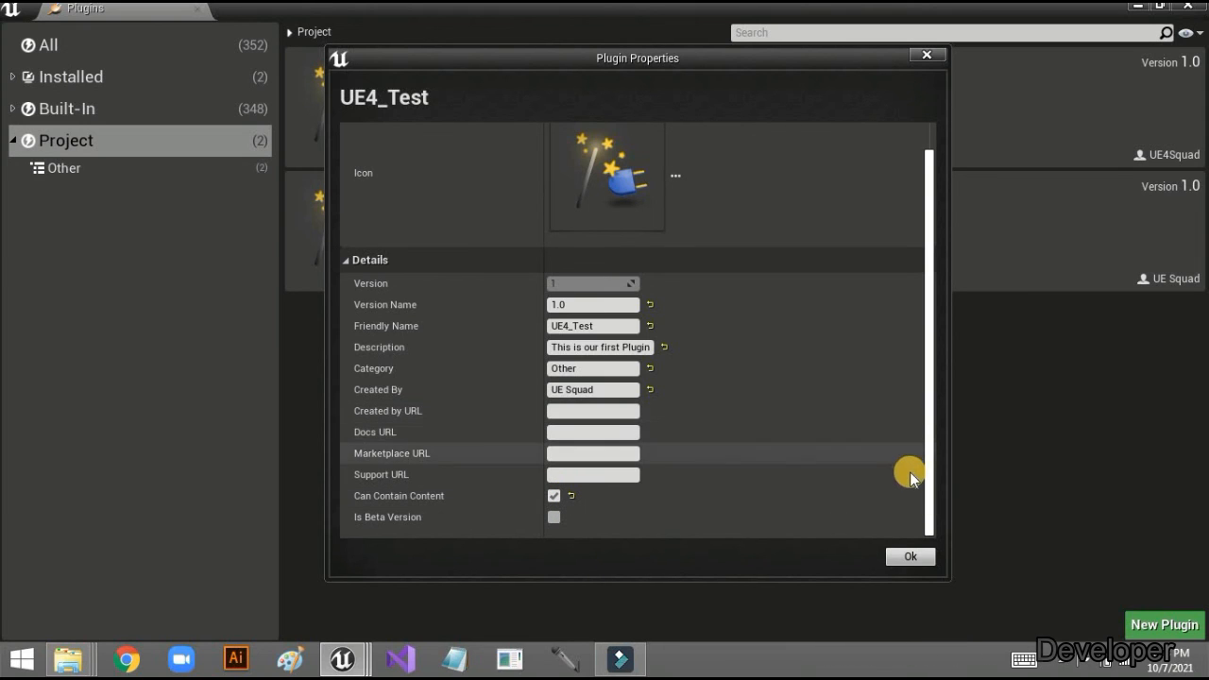
click(910, 557)
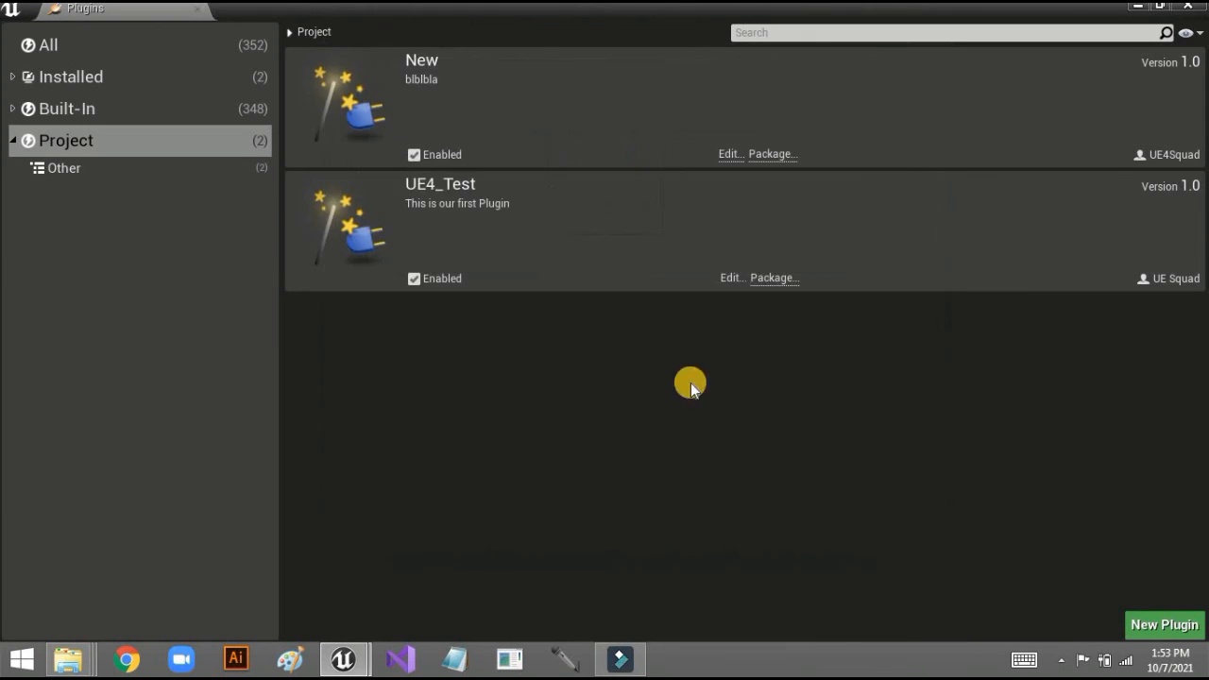
Step: Browse the Project and Built-In plugin categories, including the Water plugin, and collapse the Built-In list again
click(86, 172)
click(103, 147)
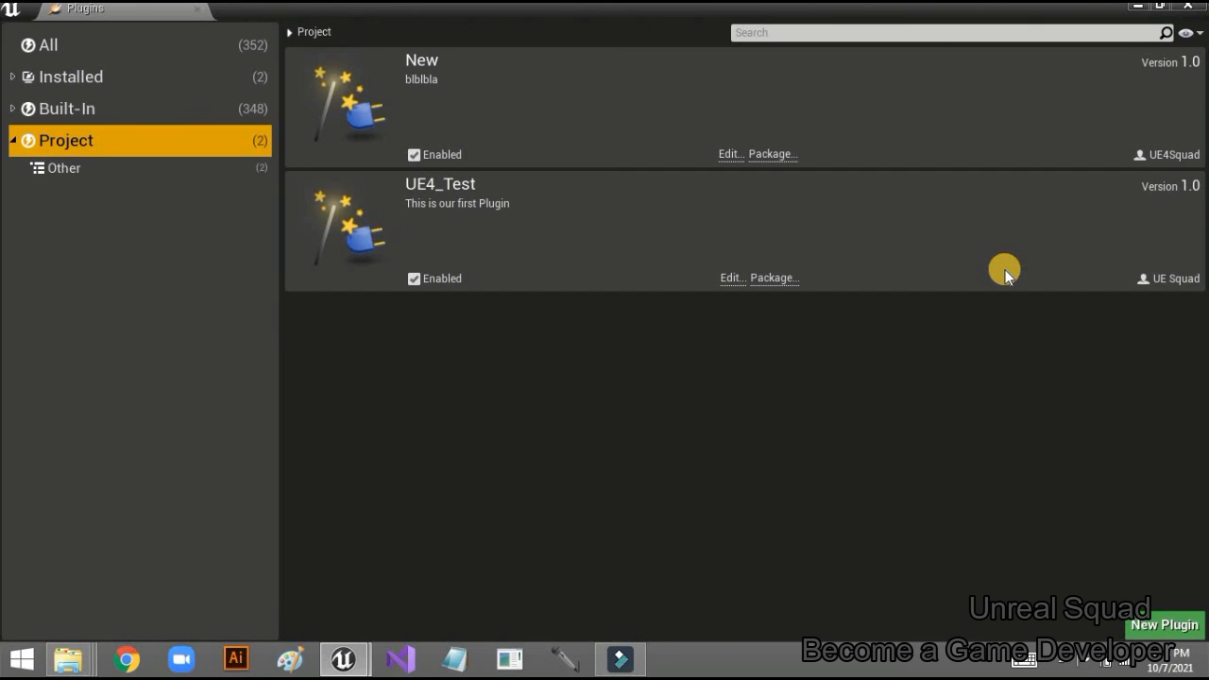
click(14, 109)
scroll(88, 453, down, 12)
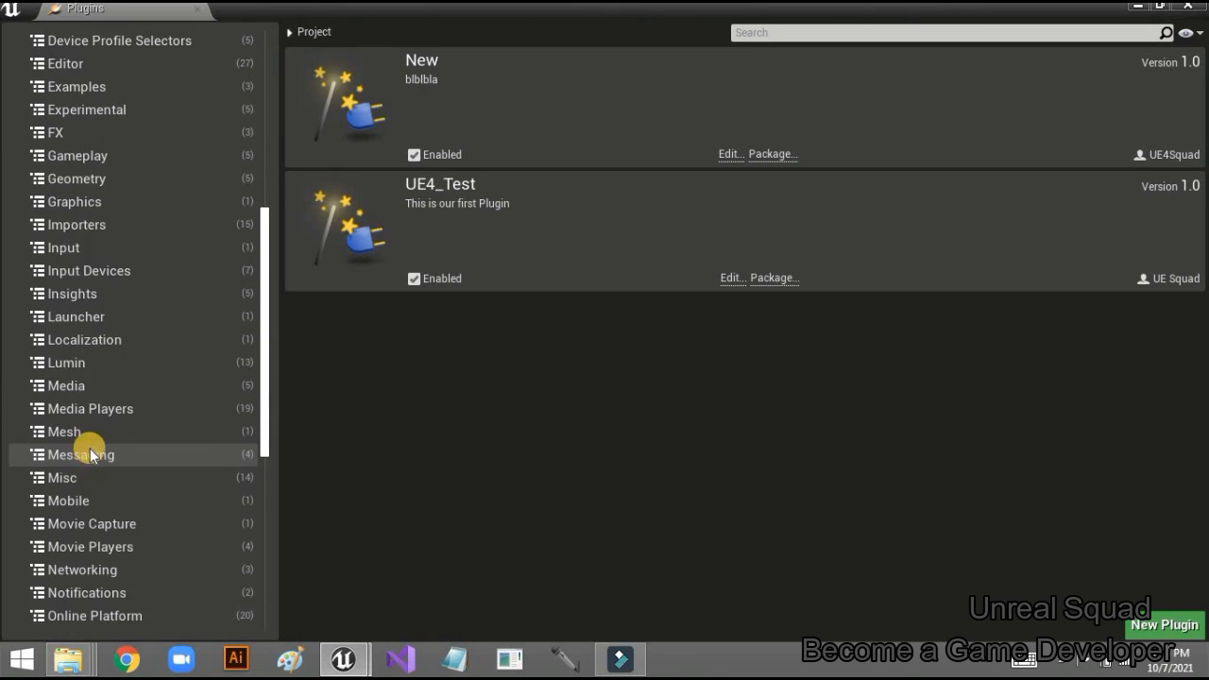
scroll(88, 448, down, 3)
click(70, 520)
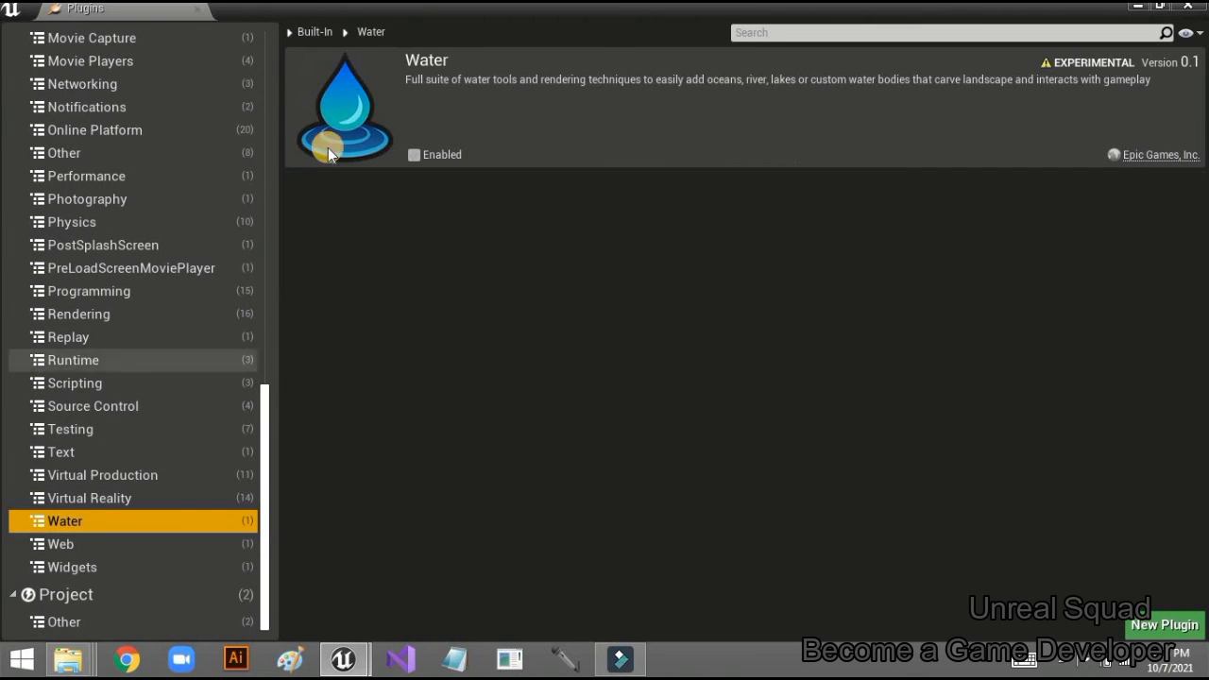
scroll(38, 215, up, 12)
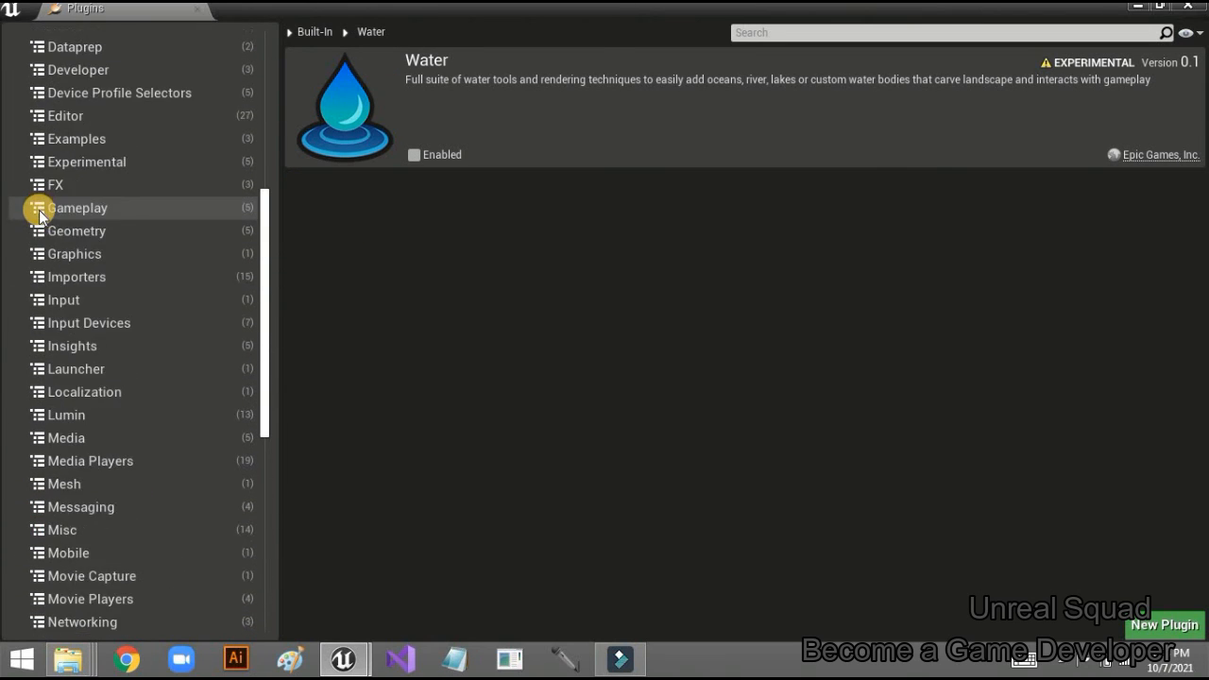
scroll(39, 214, up, 3)
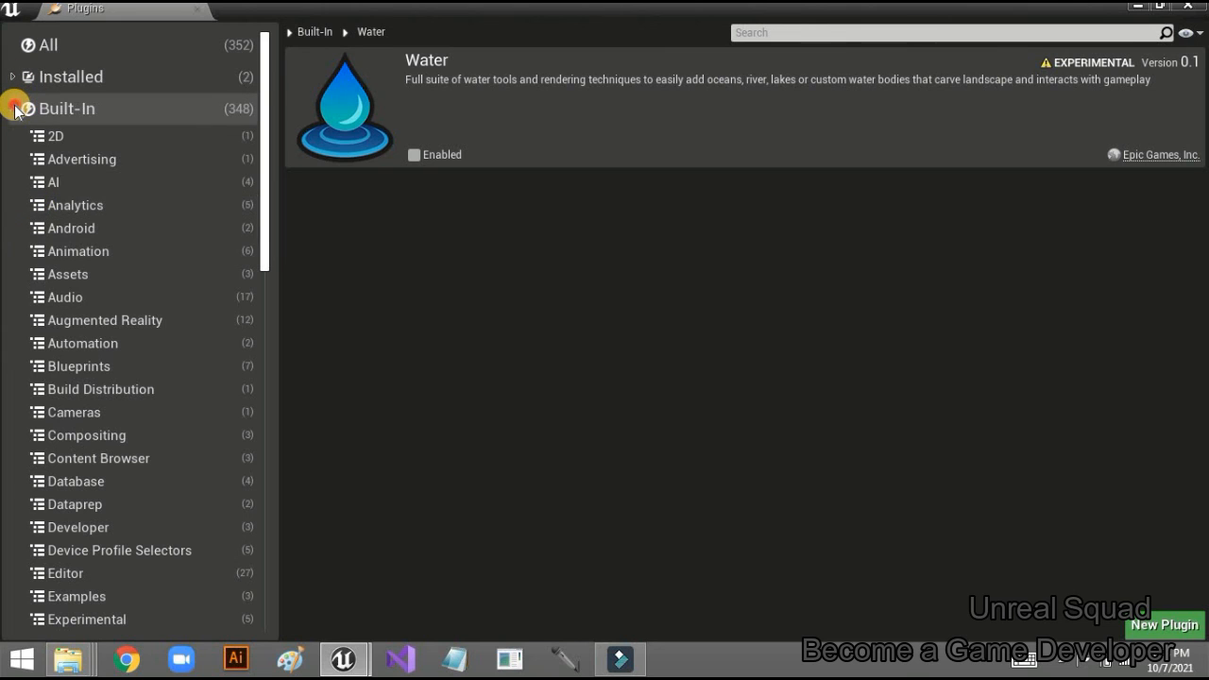
click(19, 108)
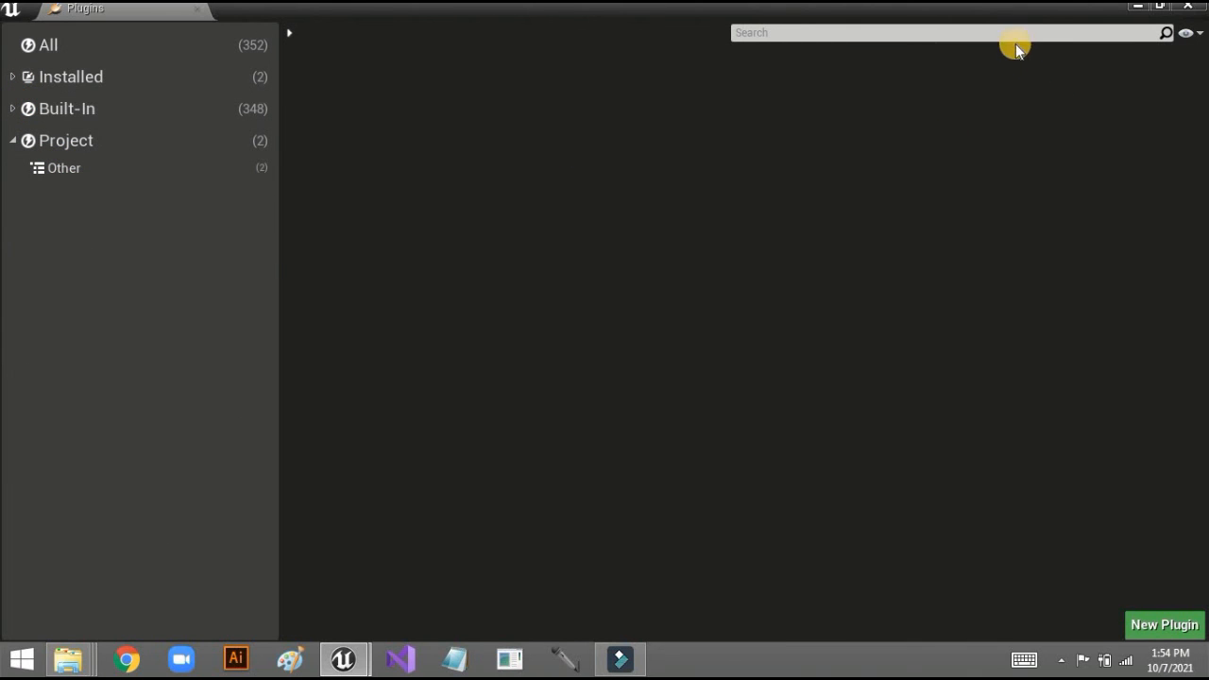